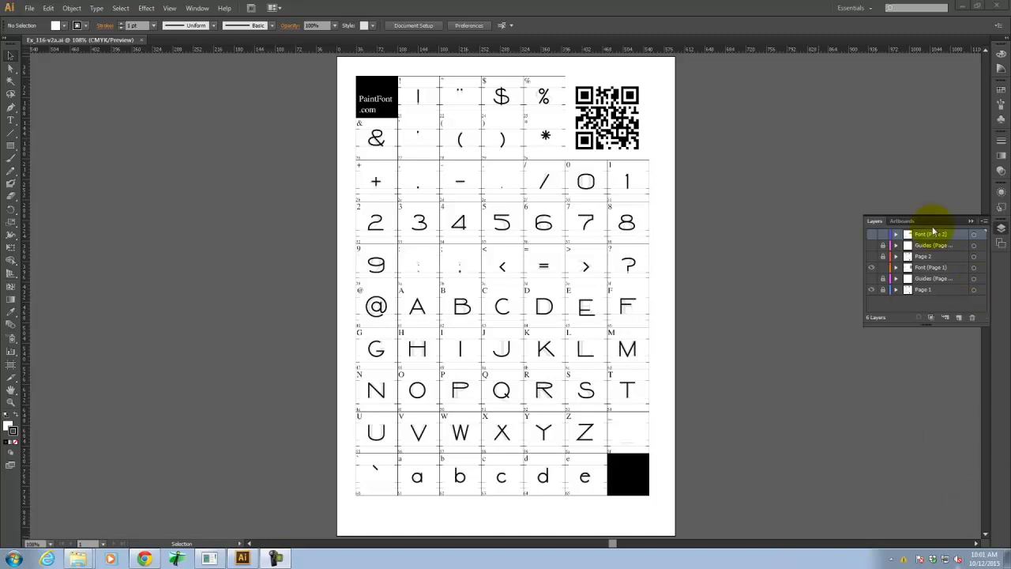
Open paintfont.com in a new Chrome tab.
mouse_move(417, 476)
mouse_down()
mouse_move(371, 472)
mouse_move(417, 476)
mouse_up()
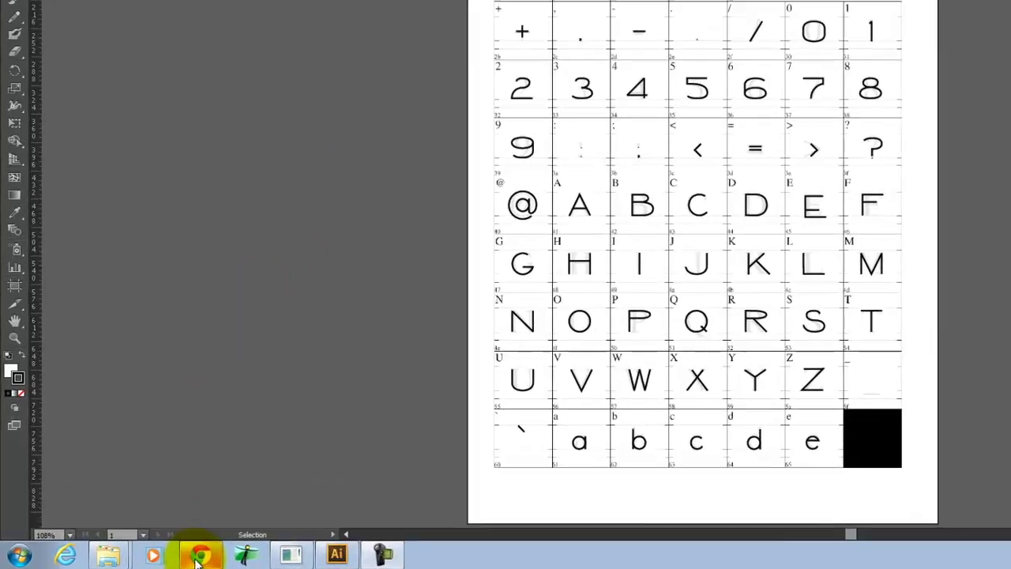
click(146, 559)
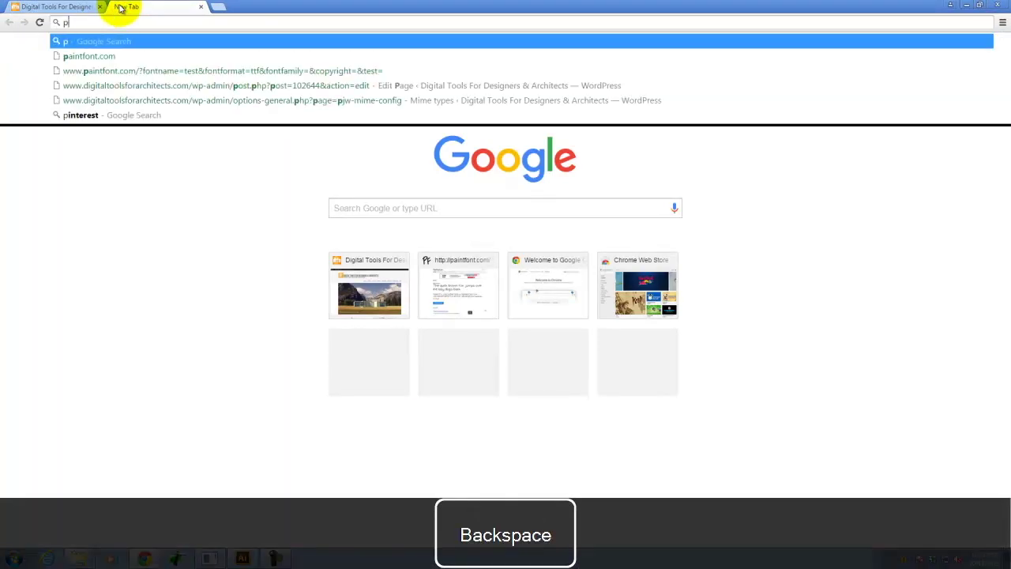
text(aten)
key(BackSpace)
key(BackSpace)
key(BackSpace)
text(int)
key(Return)
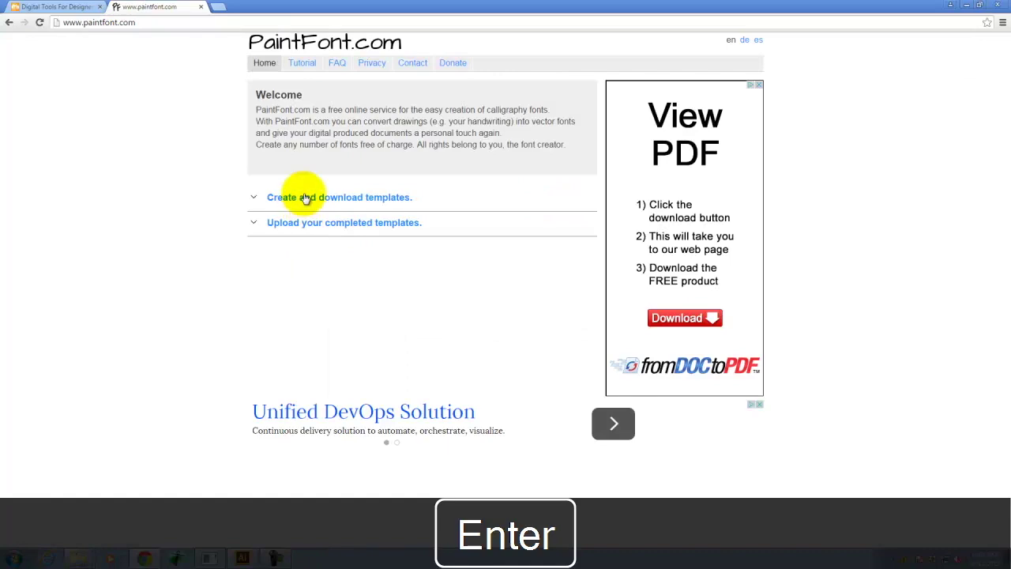
Create the 87-character PNG template, open the downloaded zip, and return to the course site.
click(306, 198)
scroll(403, 290, down, 4)
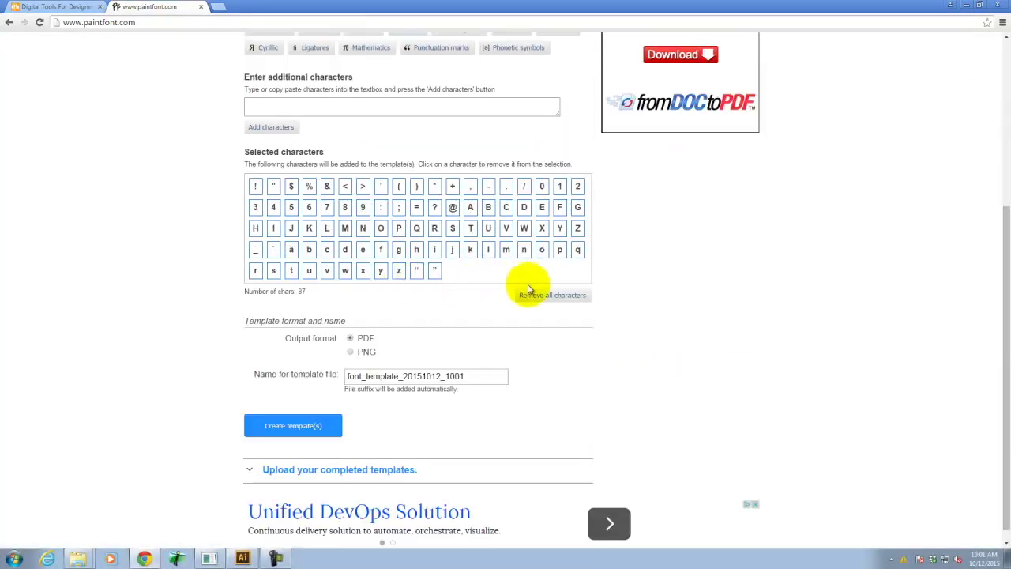
scroll(350, 327, down, 1)
click(350, 338)
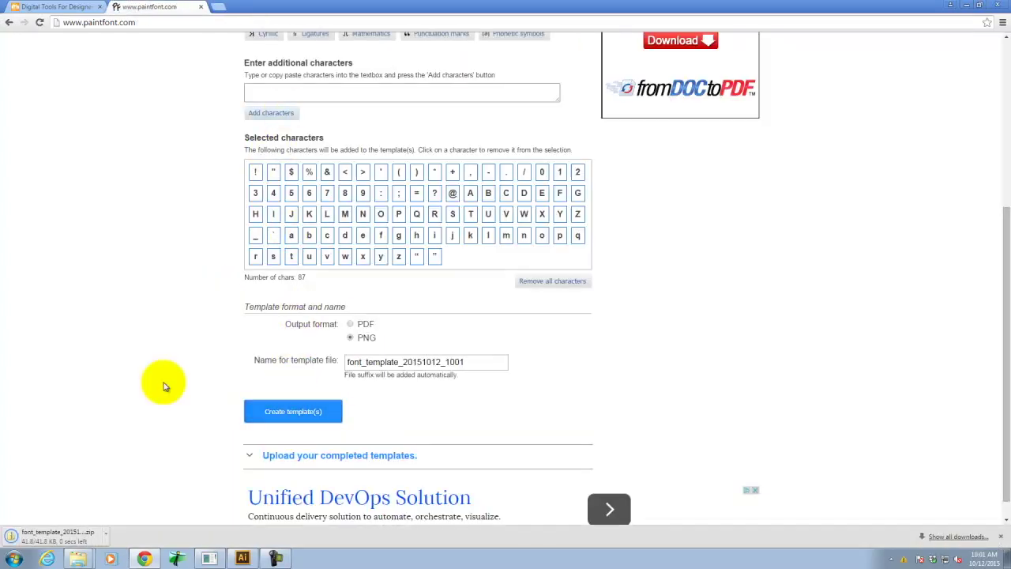
click(76, 544)
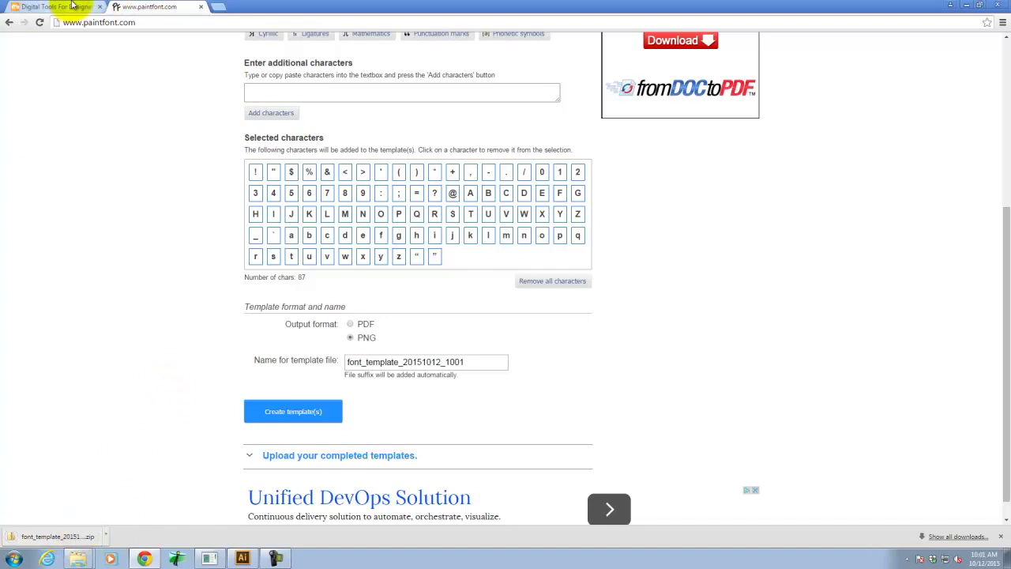
click(71, 7)
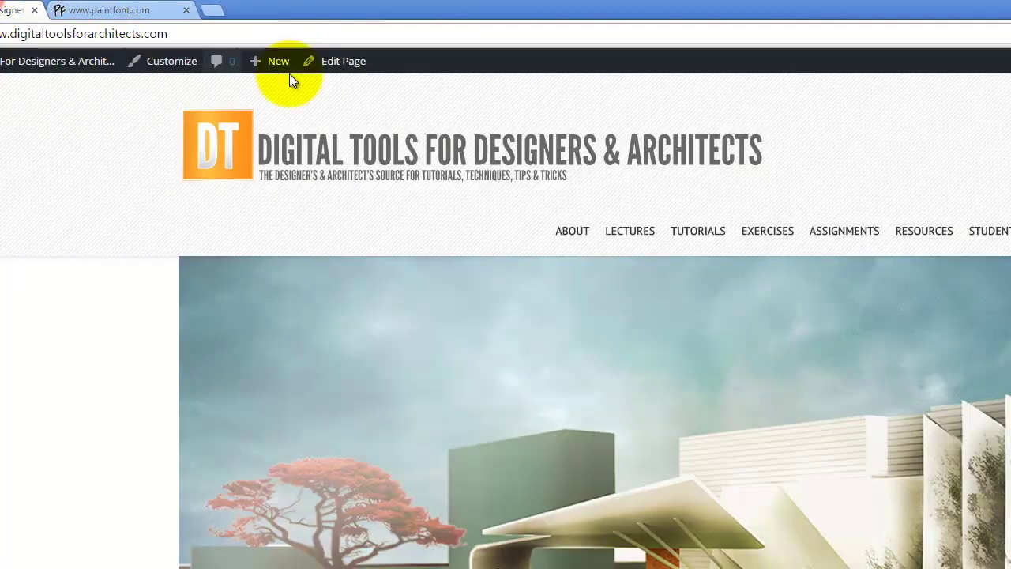
Navigate through the Exercises menu to the Fall 2015 Exercise 116 post.
mouse_move(763, 233)
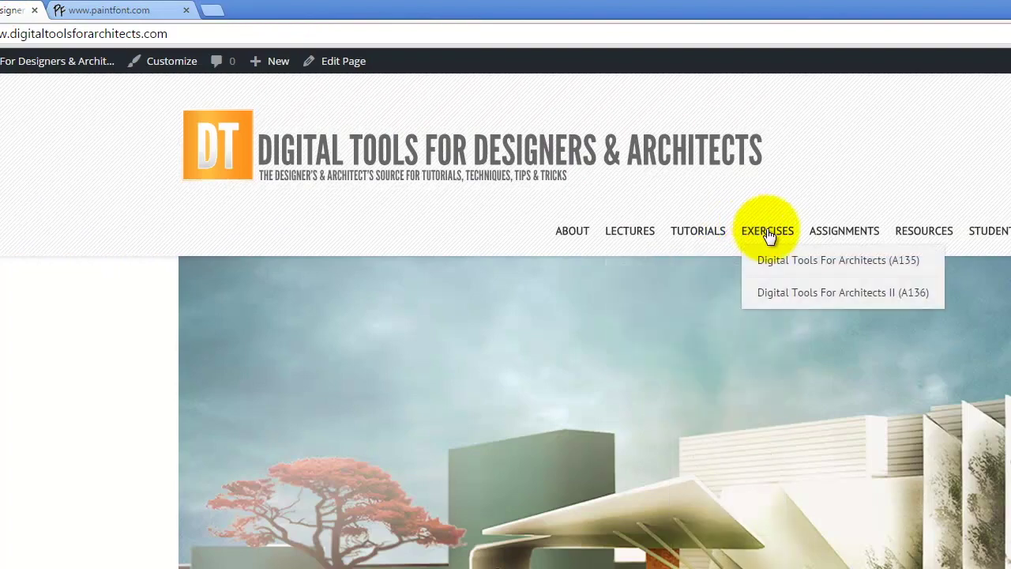
mouse_move(788, 296)
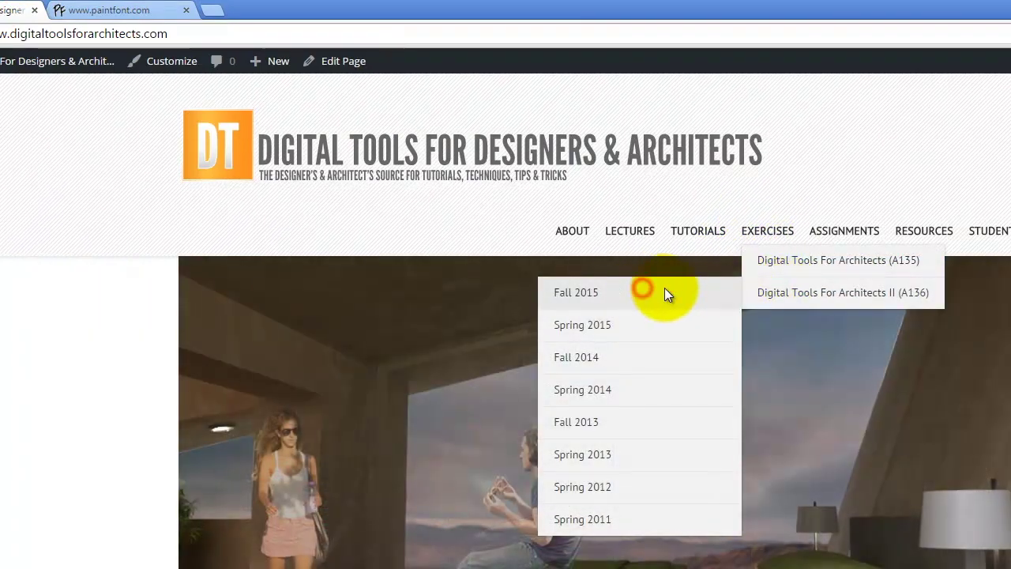
mouse_move(774, 257)
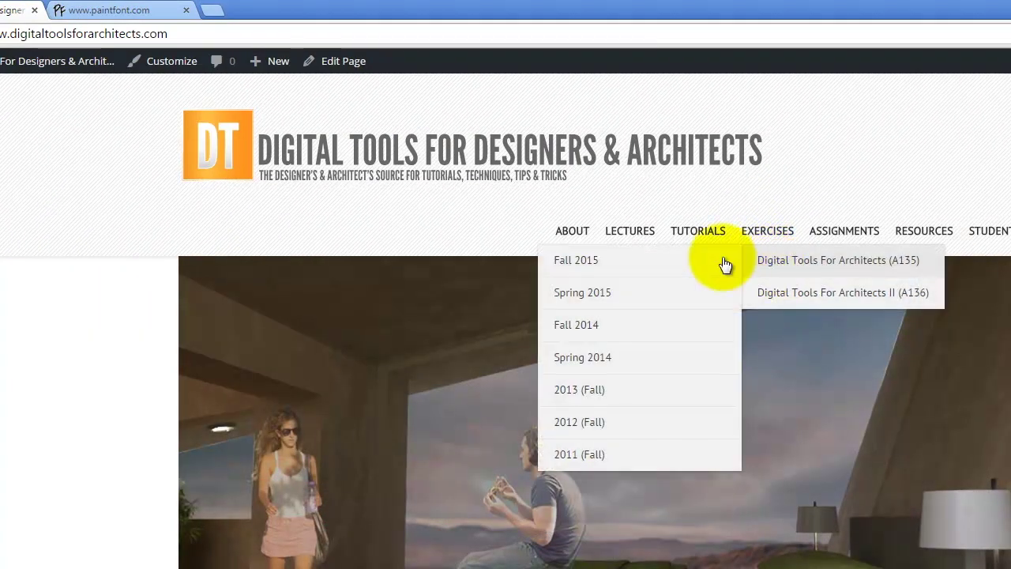
click(653, 261)
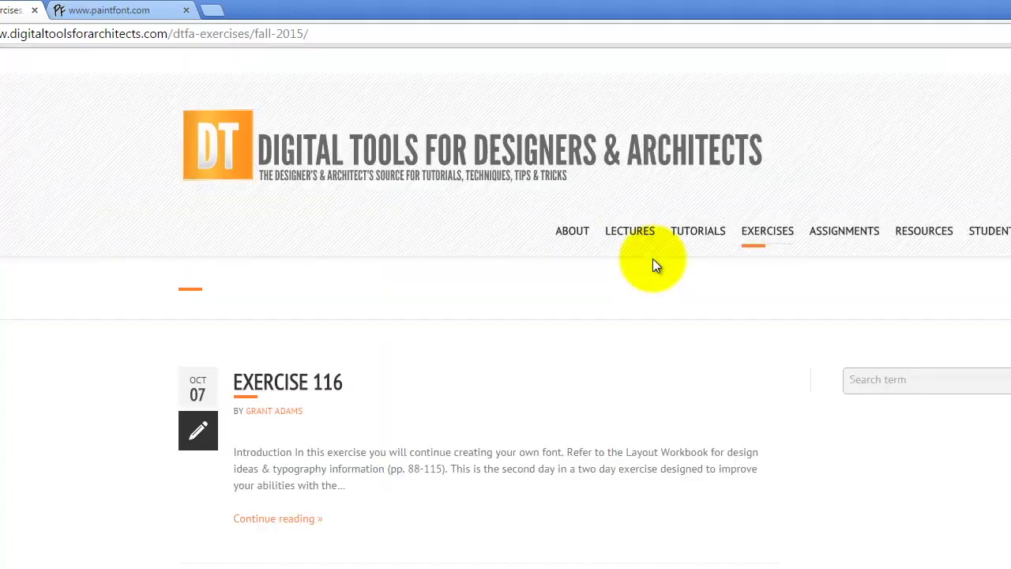
click(318, 376)
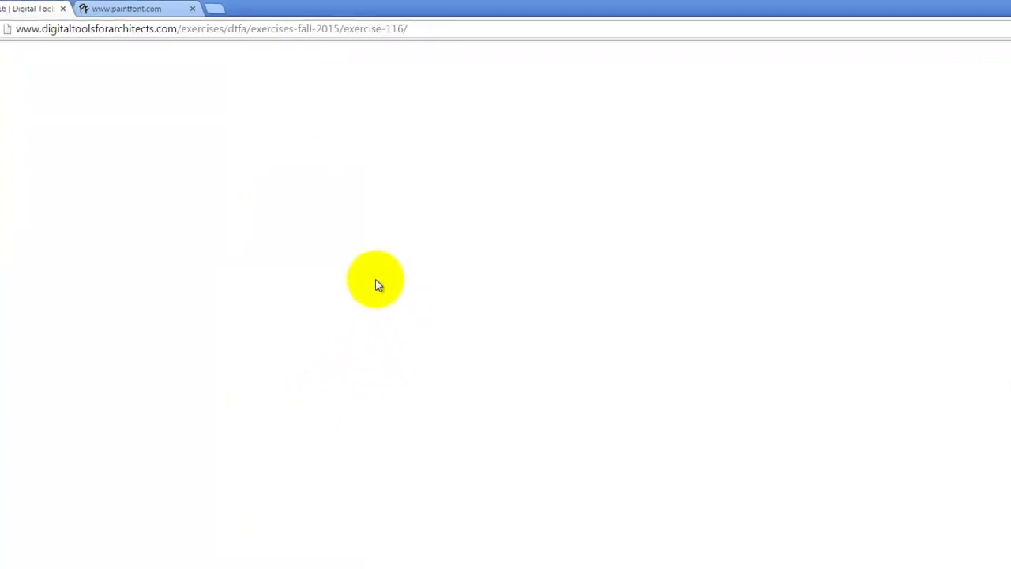
scroll(399, 324, down, 10)
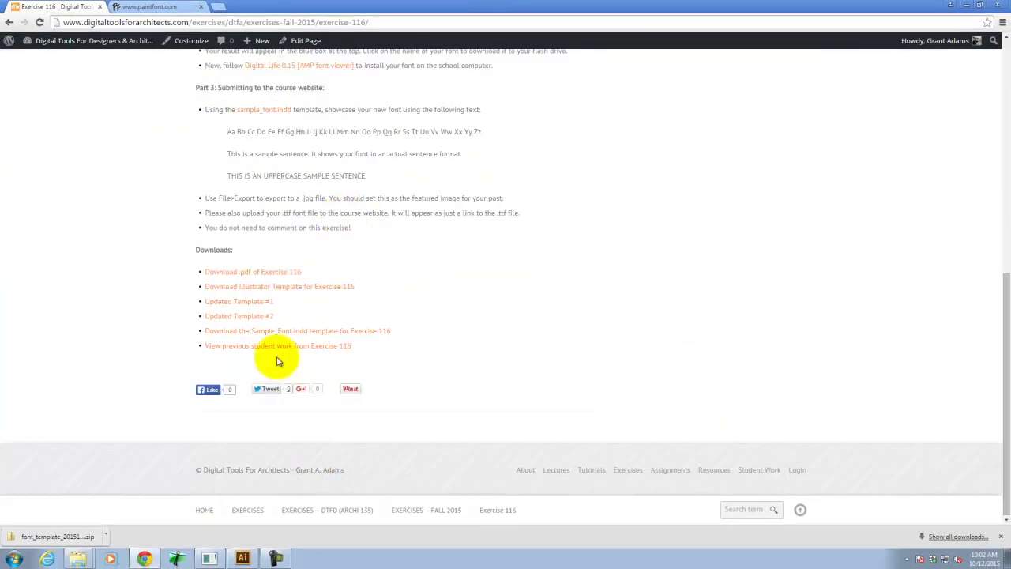
Save the Updated Template #1 link into Downloads, then minimize the browser.
right_click(254, 305)
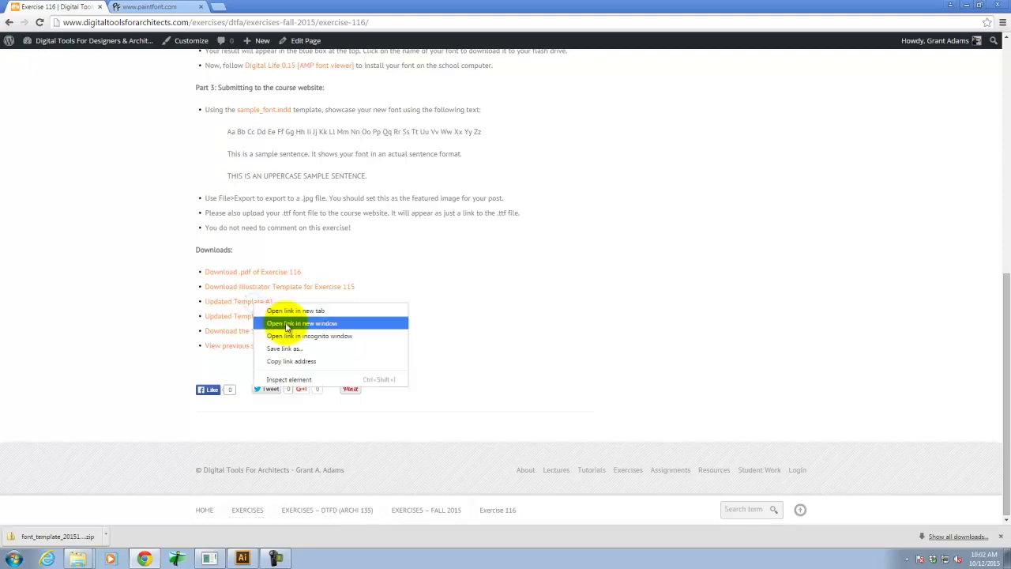
click(286, 348)
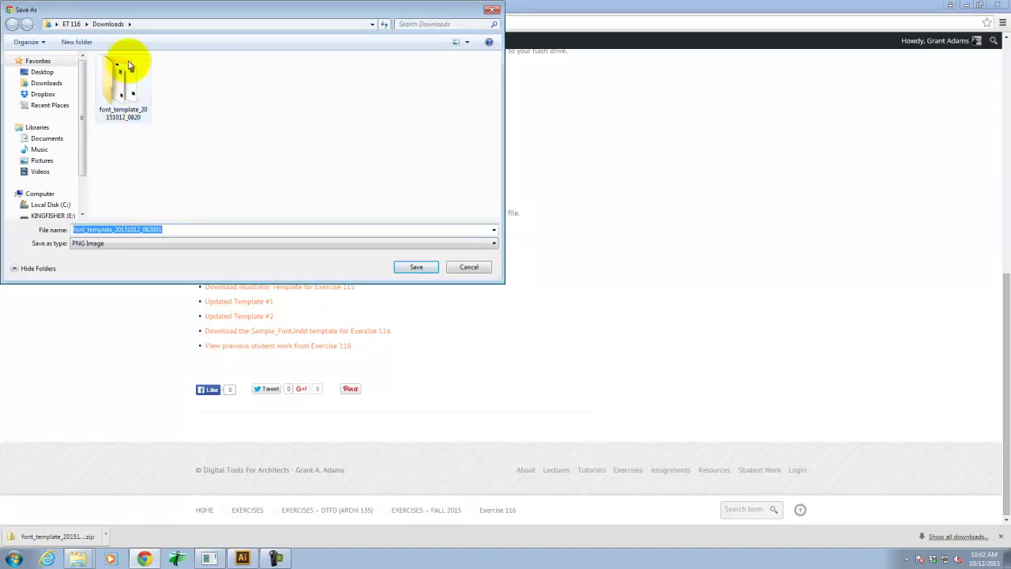
click(472, 268)
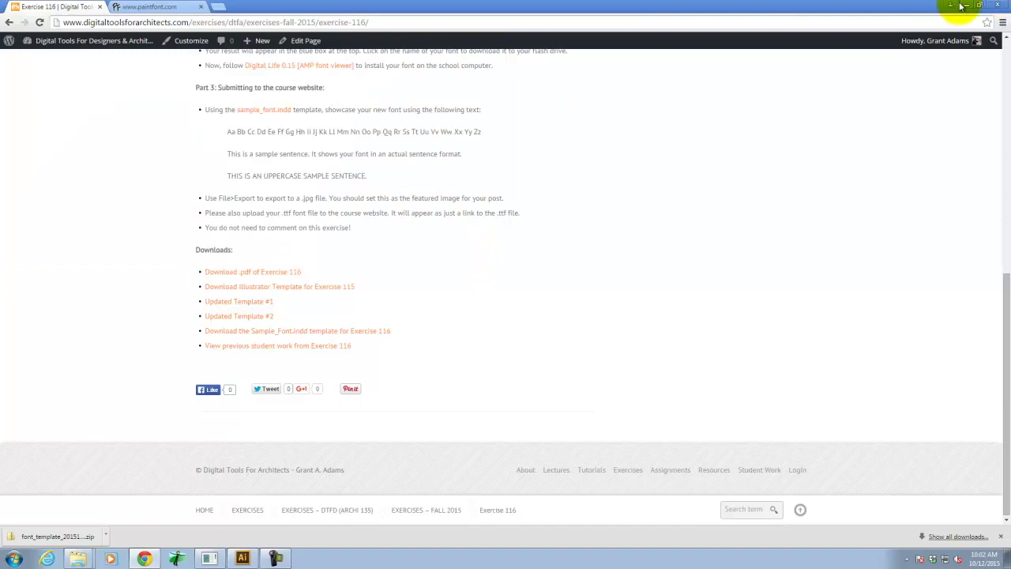
click(962, 7)
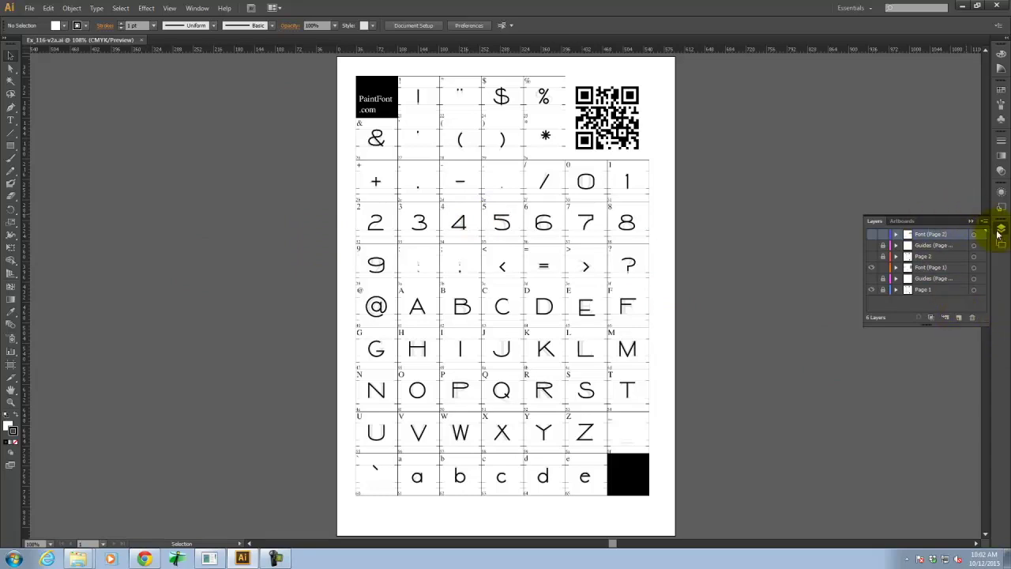
Add a new Layer 7 in the Layers panel and make it active.
click(1001, 229)
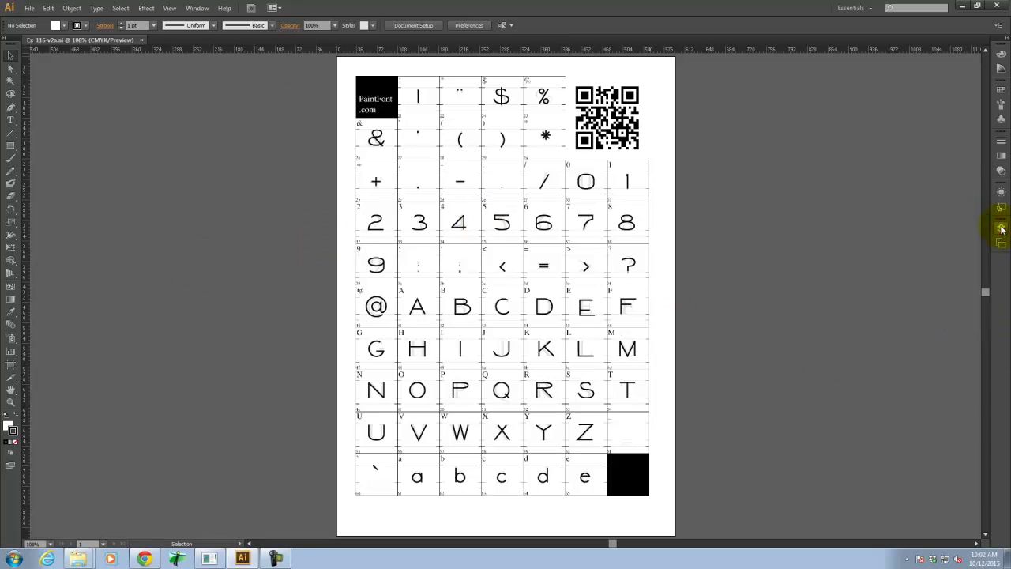
click(1001, 230)
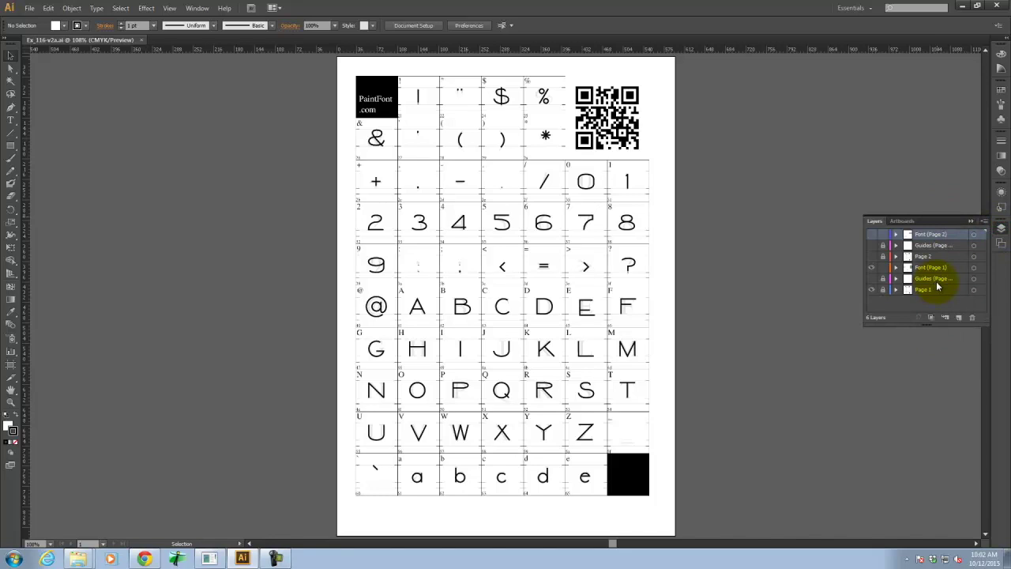
click(960, 318)
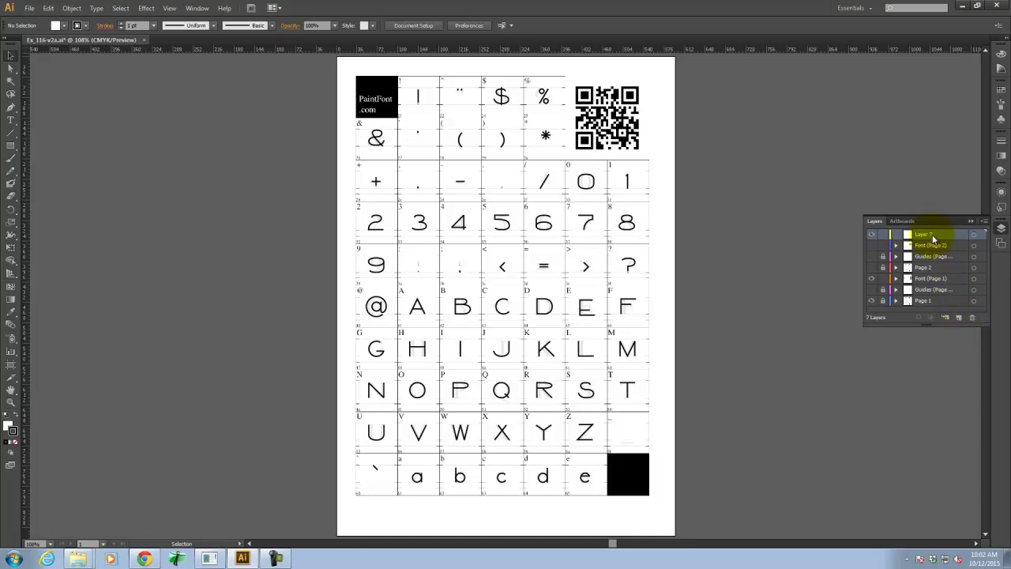
click(926, 238)
click(944, 237)
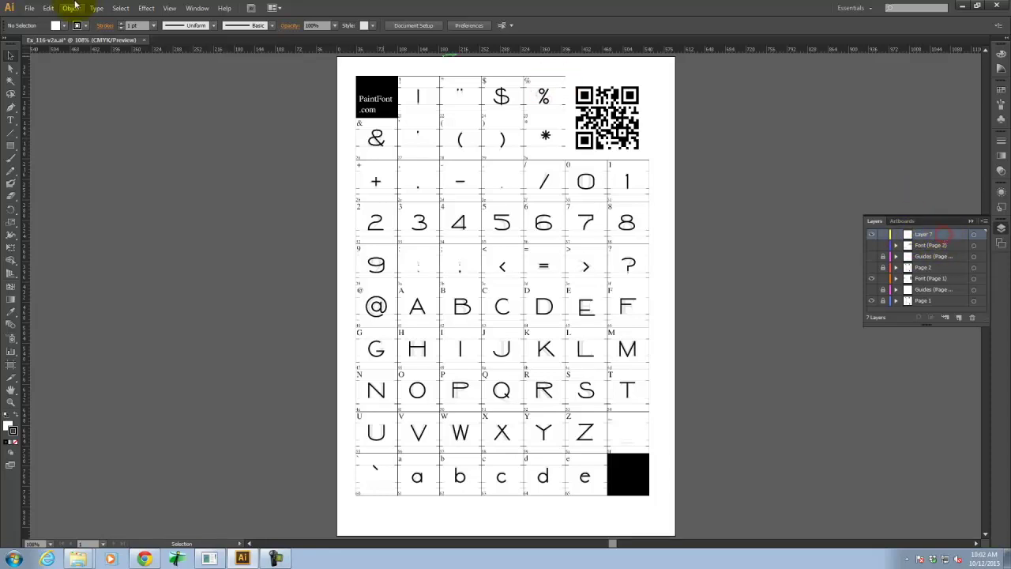
Place the first font_template PNG from the Downloads template folder onto the artboard.
click(30, 8)
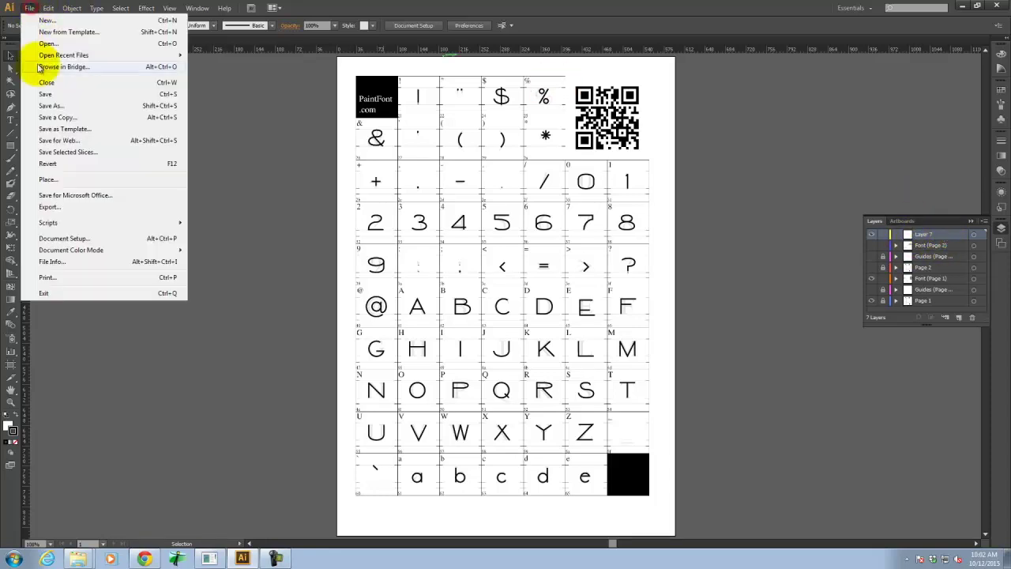
click(52, 181)
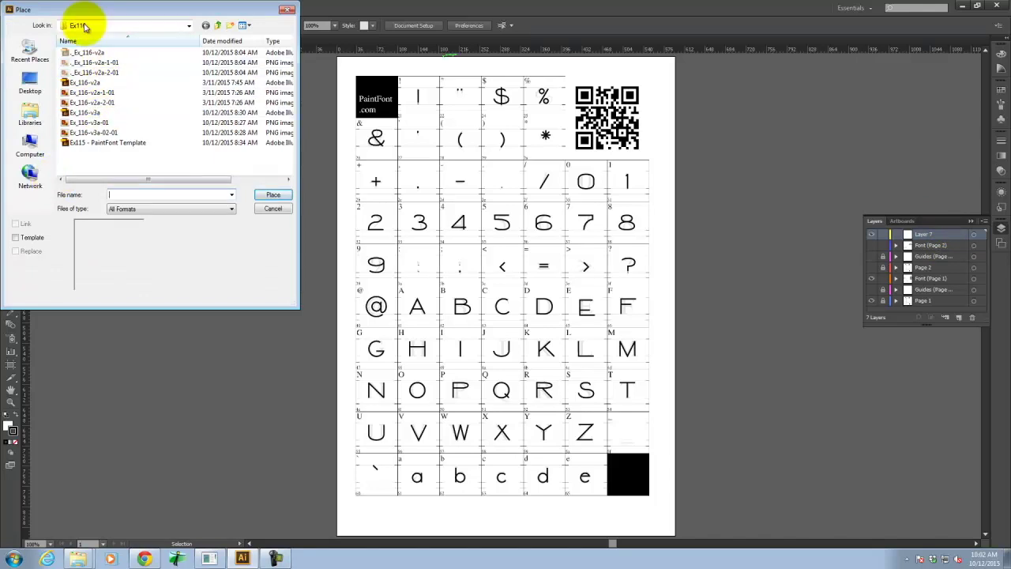
click(120, 25)
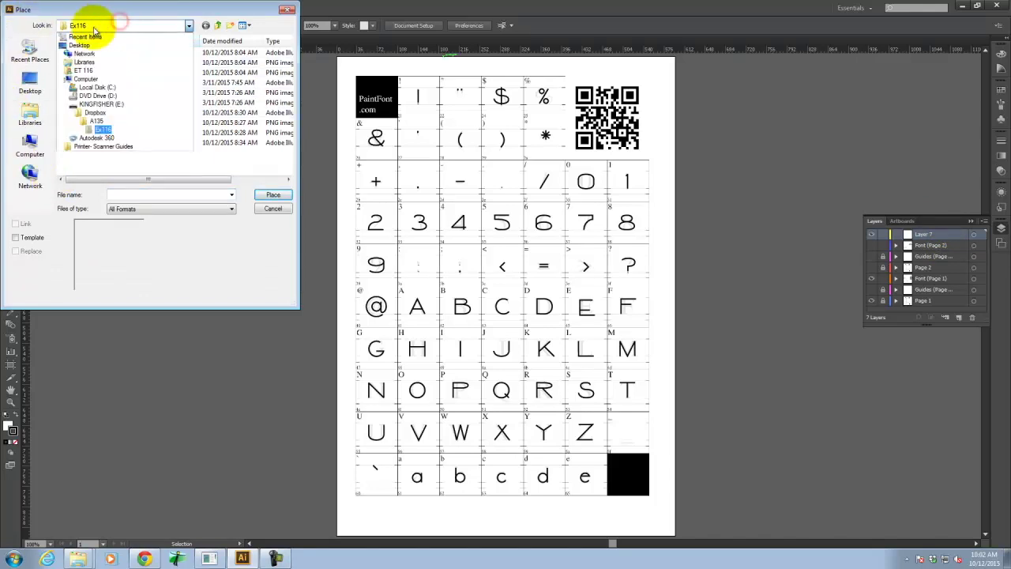
click(90, 71)
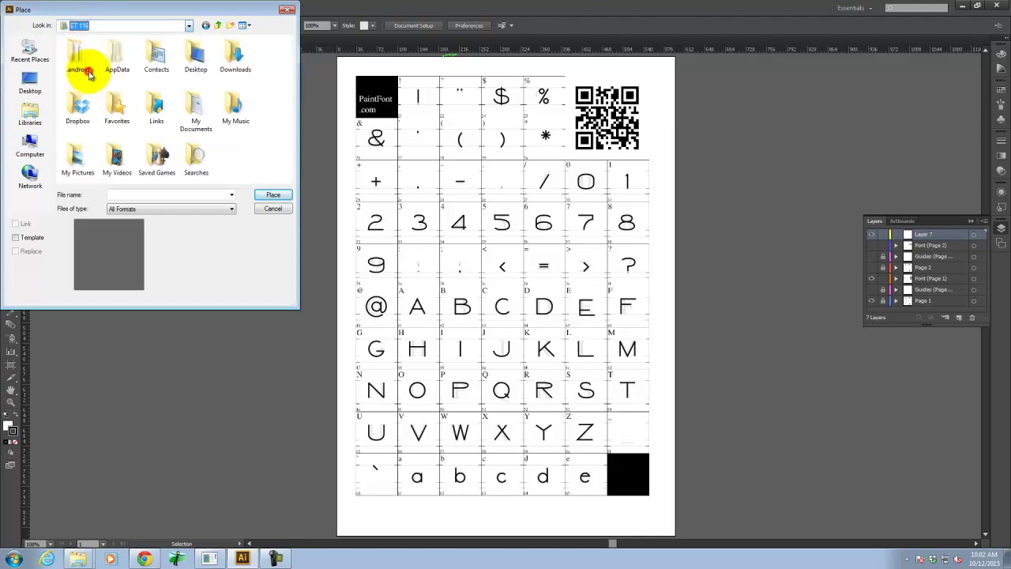
double_click(234, 57)
double_click(83, 60)
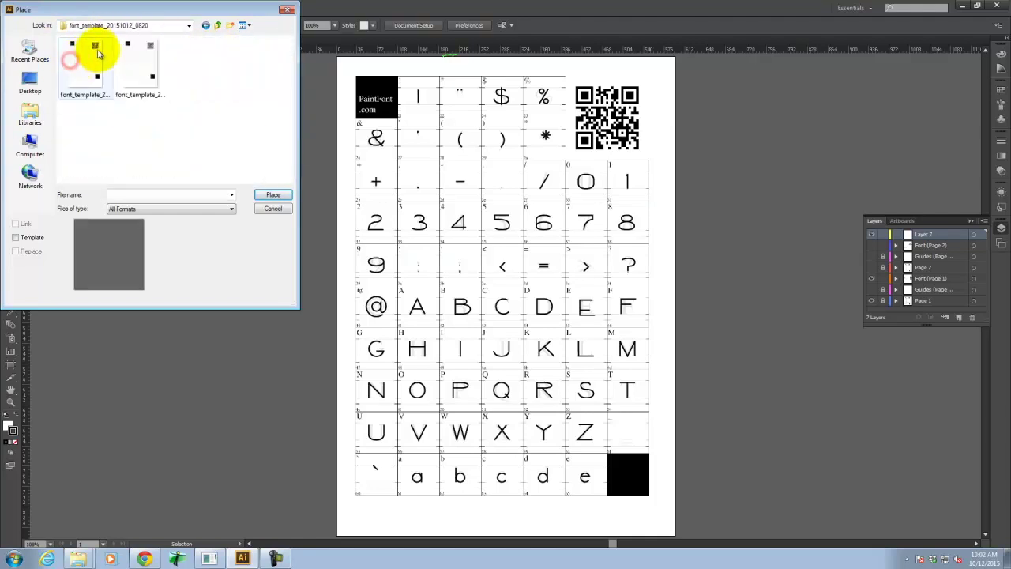
click(91, 63)
click(274, 194)
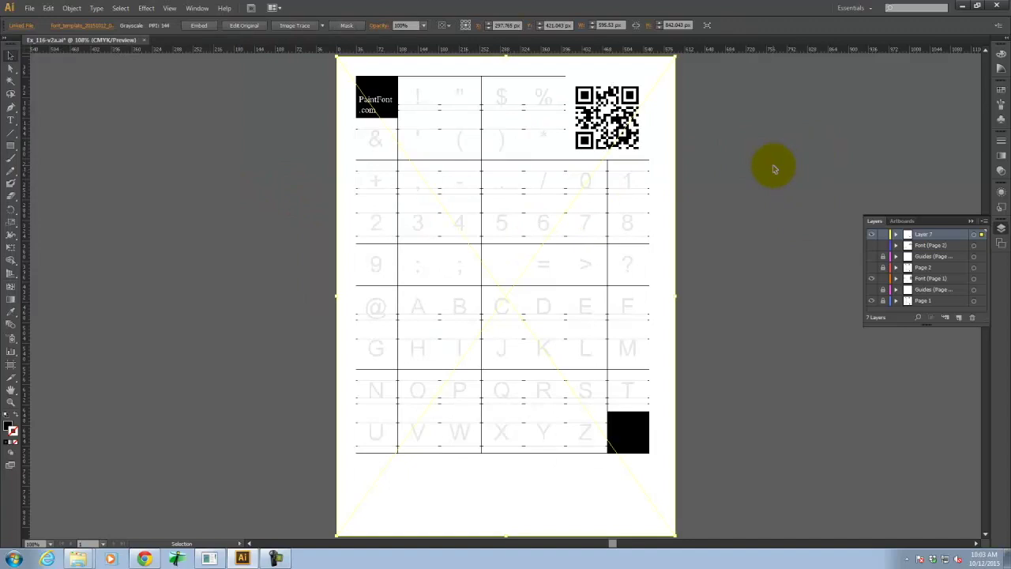
Add another layer and place the second font template file, then deselect it.
click(960, 318)
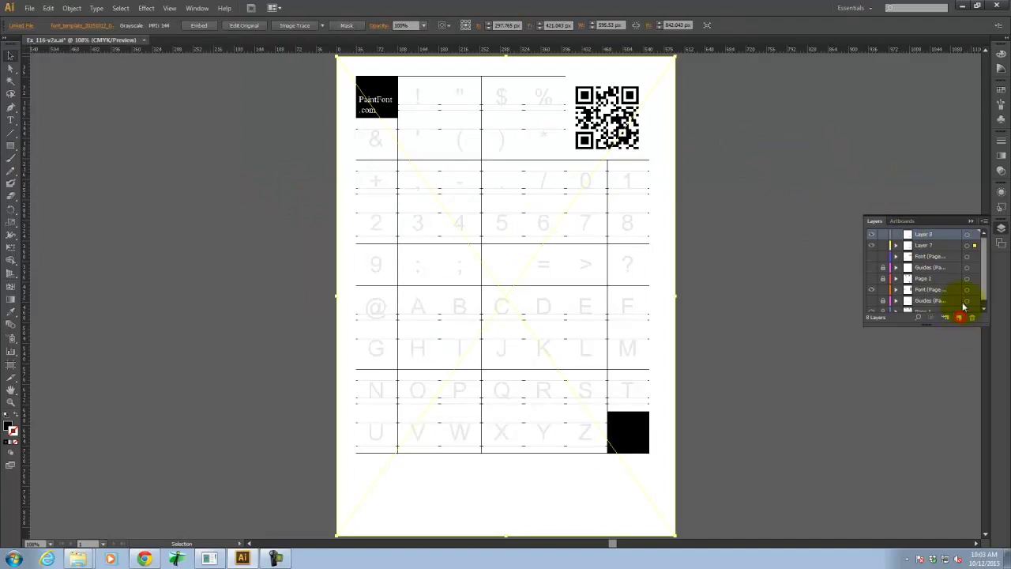
click(31, 8)
click(52, 185)
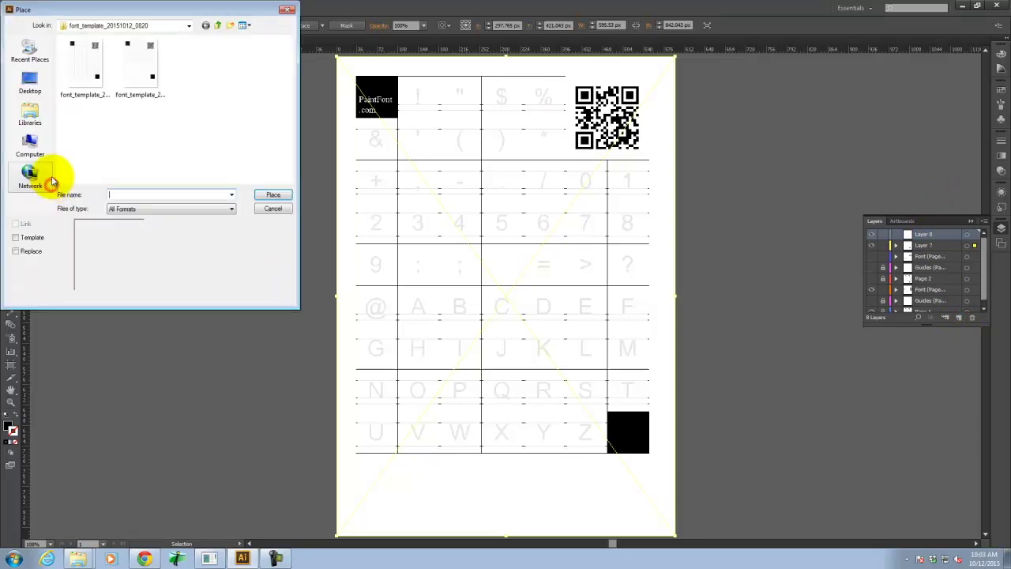
click(126, 62)
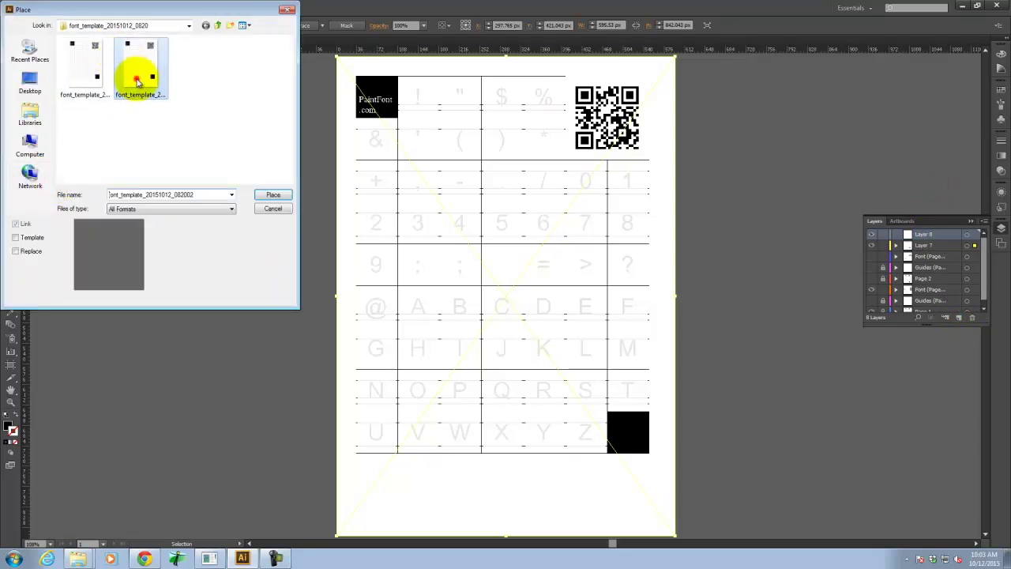
click(273, 195)
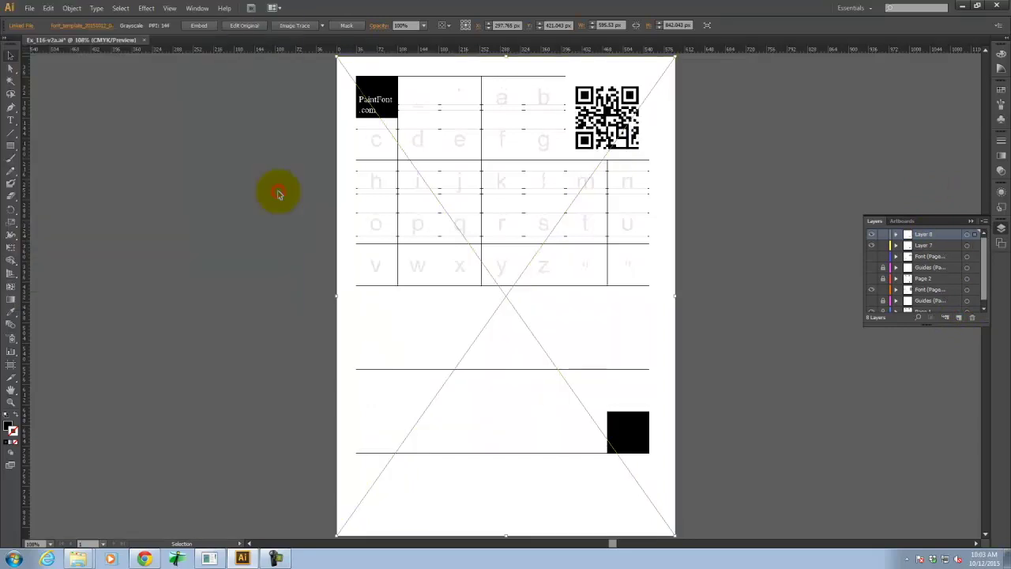
click(707, 221)
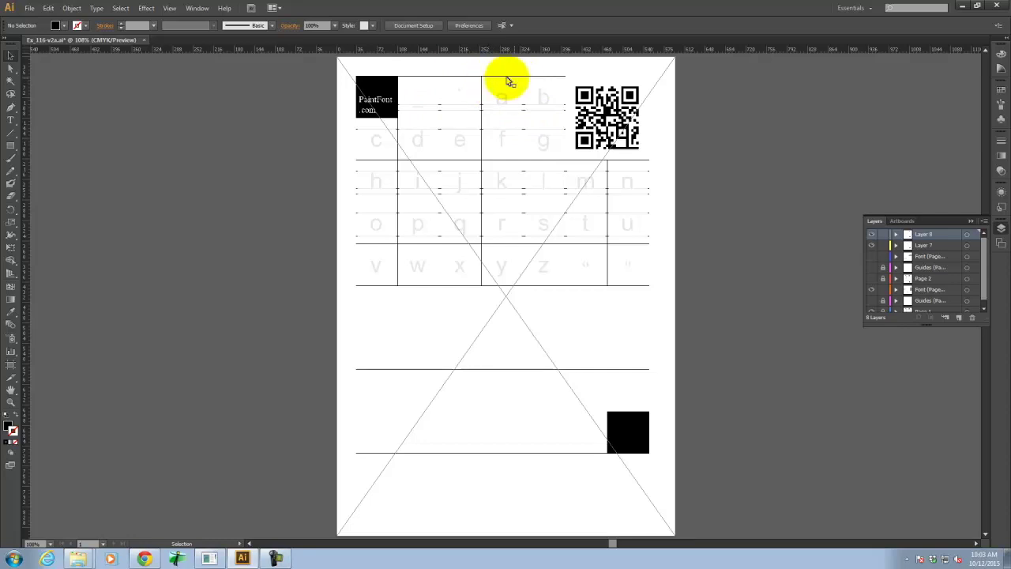
Hide the cross lines and Layer 8, and move Layer 7 down beside Page 1.
key(ctrl+semicolon)
key(ctrl+semicolon)
key(ctrl+semicolon)
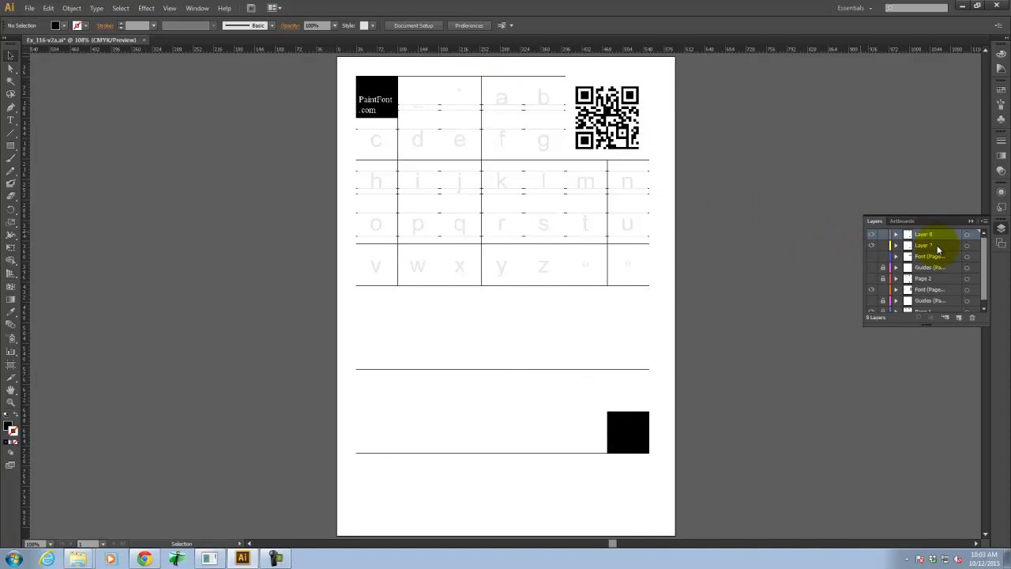
click(937, 246)
click(871, 235)
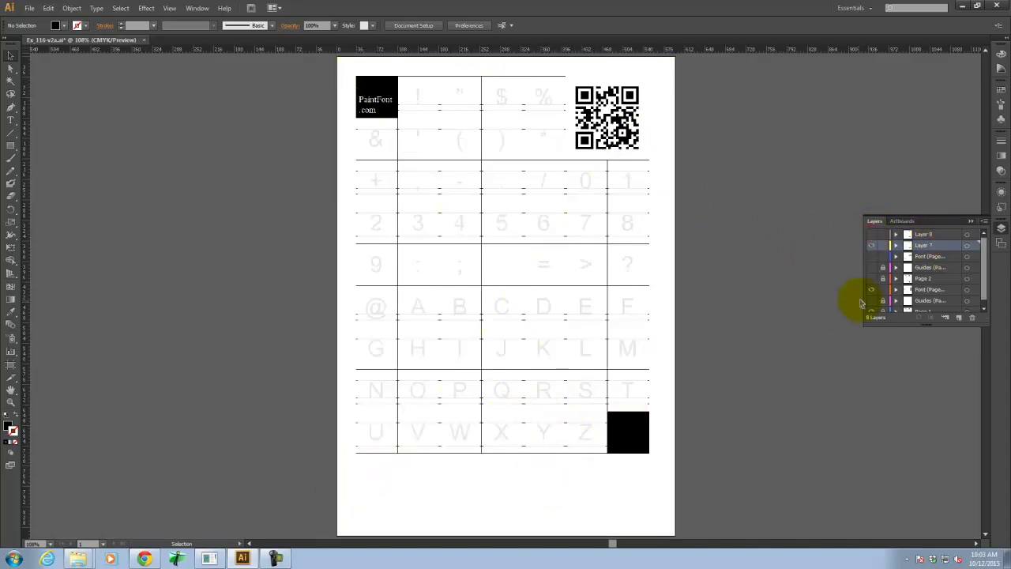
drag(984, 249, 985, 293)
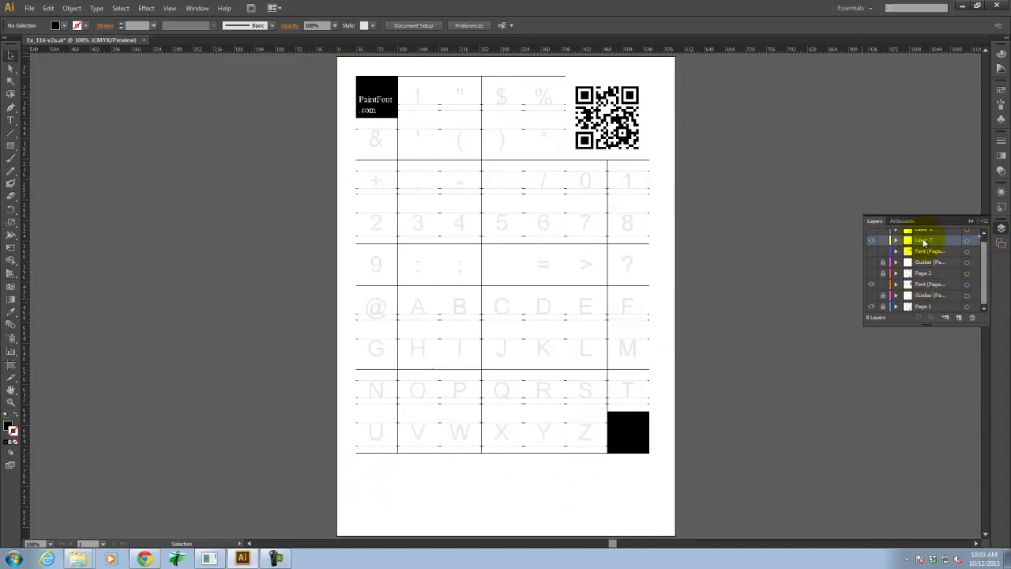
drag(924, 243, 928, 306)
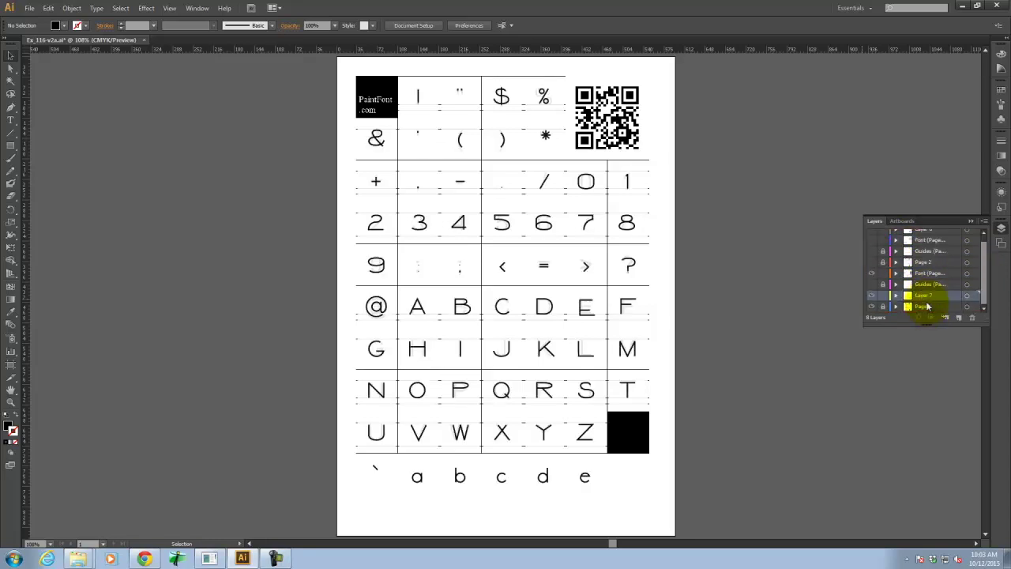
click(883, 308)
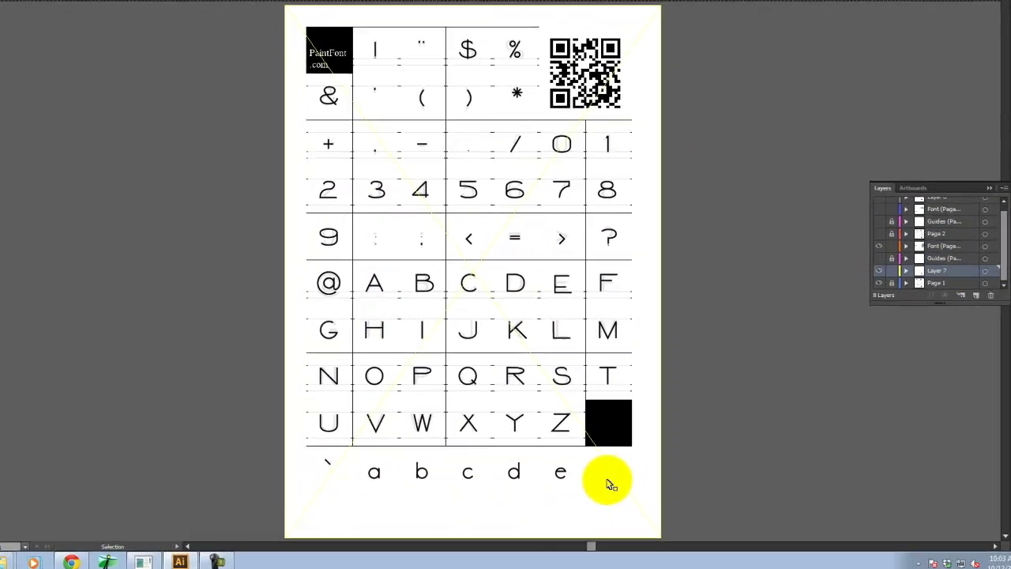
Delete the stray lowercase a–e row below the uppercase grid.
click(715, 458)
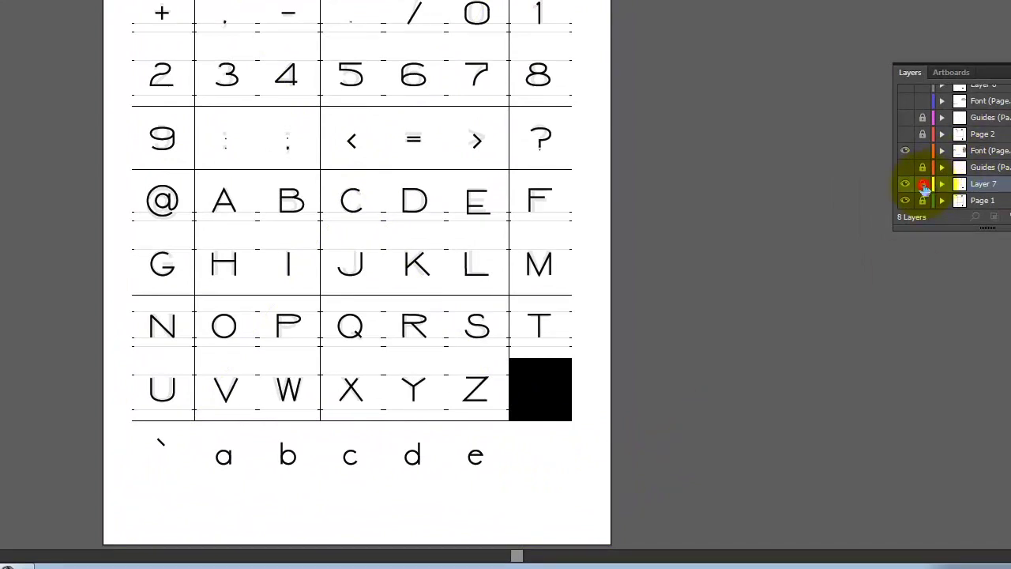
drag(668, 427, 68, 496)
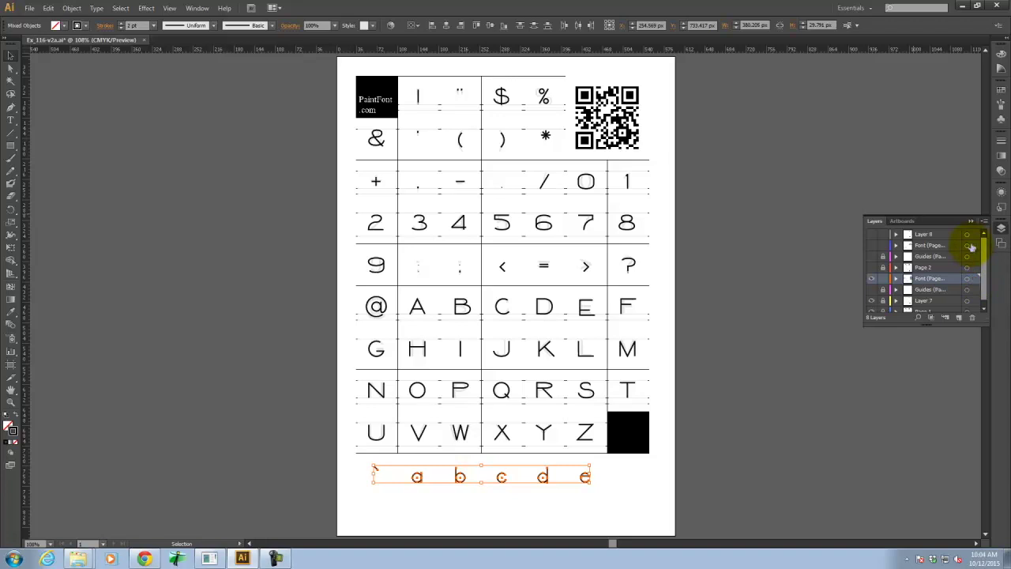
key(Delete)
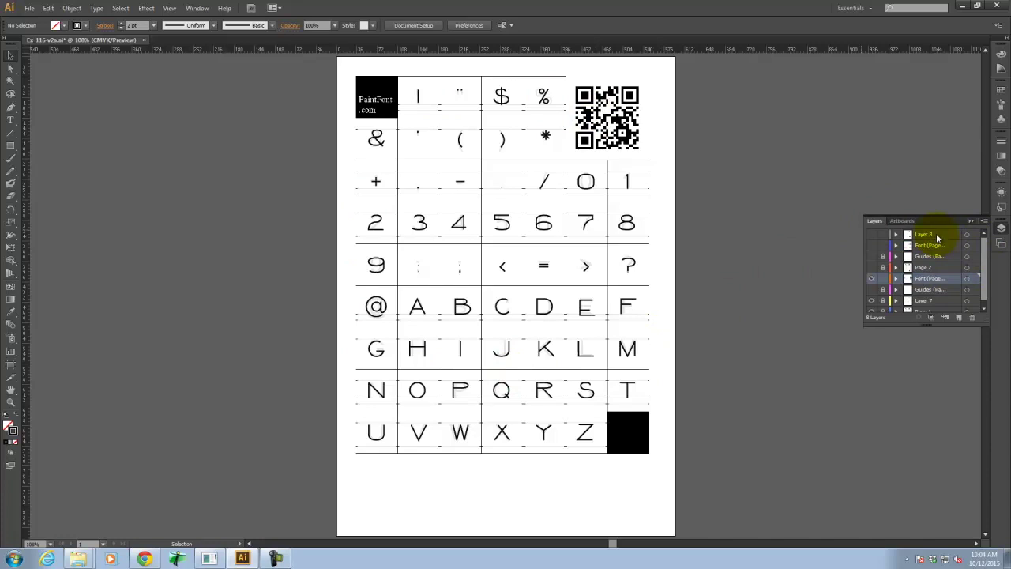
Show Layer 8 and reorder it beneath the font glyph layer.
click(872, 234)
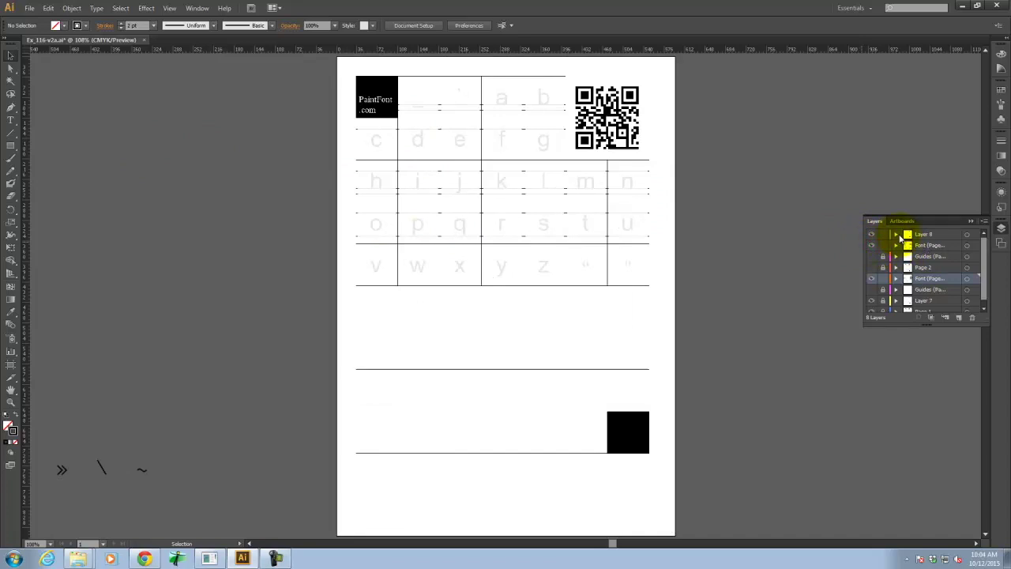
click(929, 235)
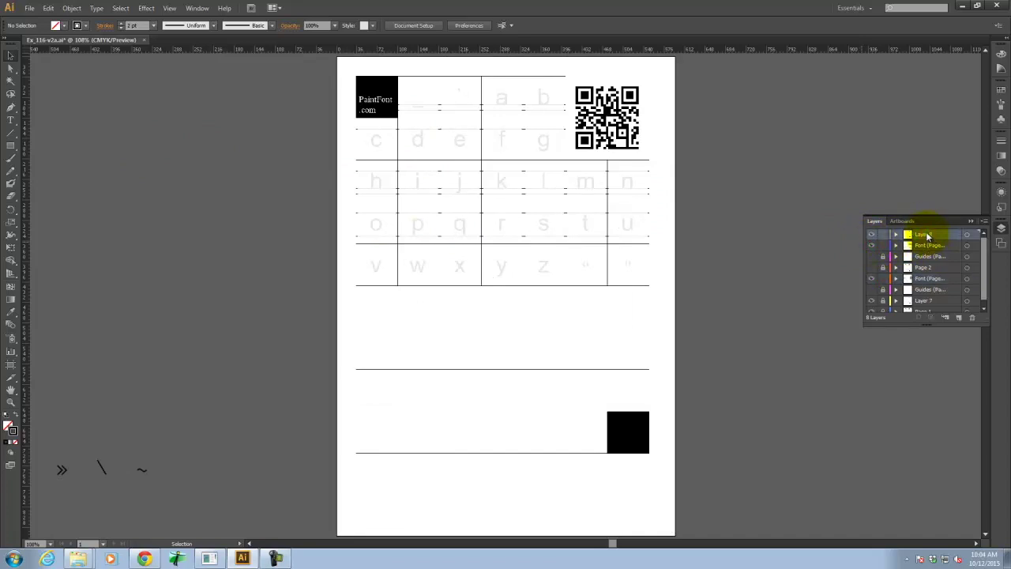
mouse_move(928, 236)
mouse_down()
mouse_move(930, 247)
mouse_move(916, 247)
mouse_up()
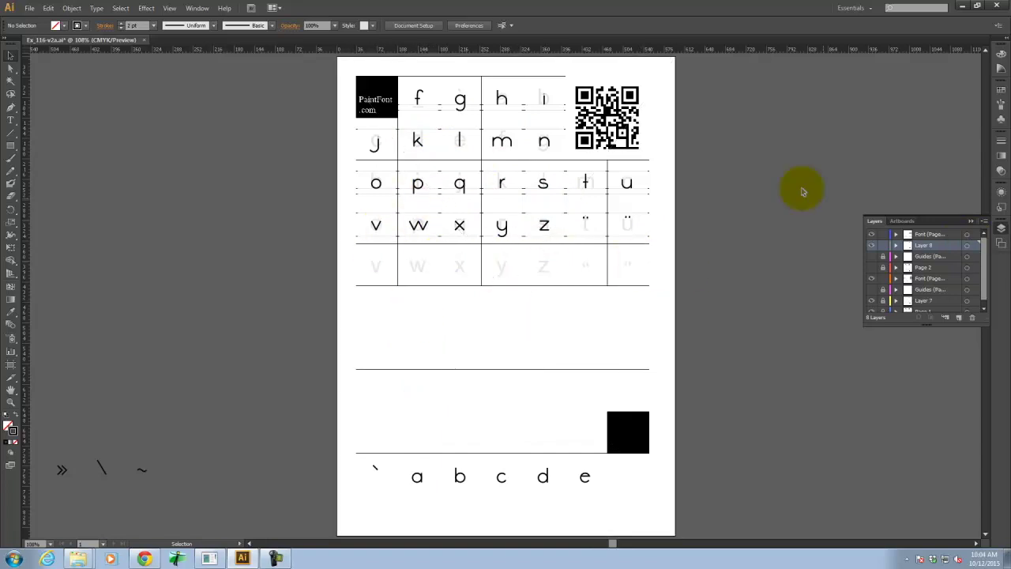
click(870, 256)
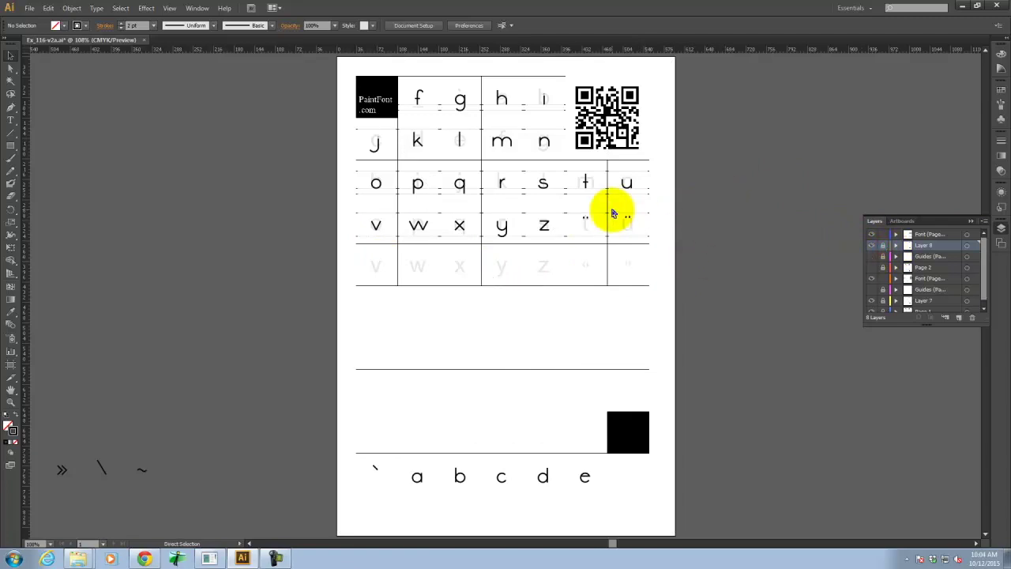
Zoom to 200% and select the o–u and v–ü glyph rows.
key(ctrl+equal)
key(space)
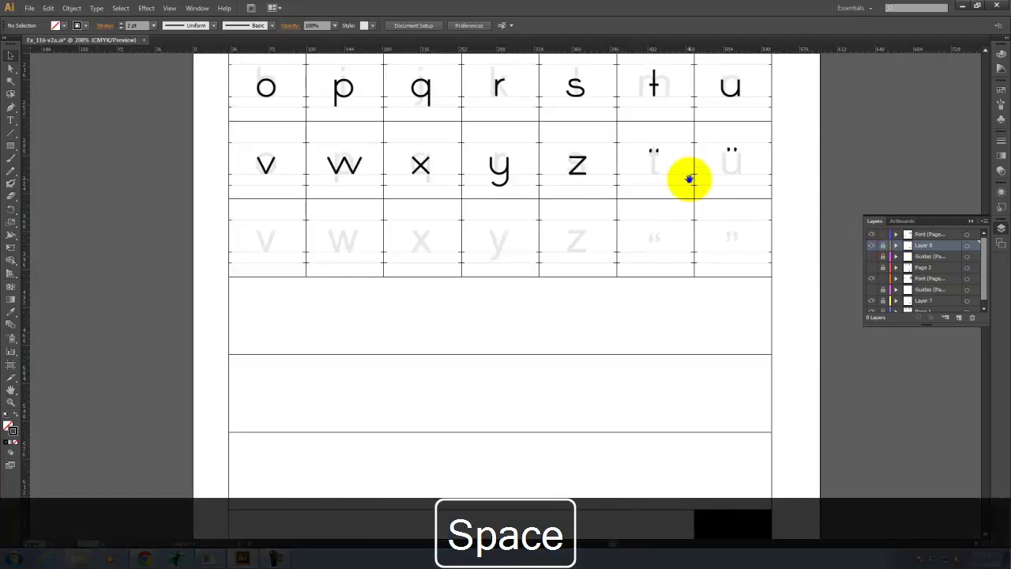
mouse_move(688, 176)
mouse_down()
mouse_move(640, 260)
mouse_move(620, 341)
mouse_up()
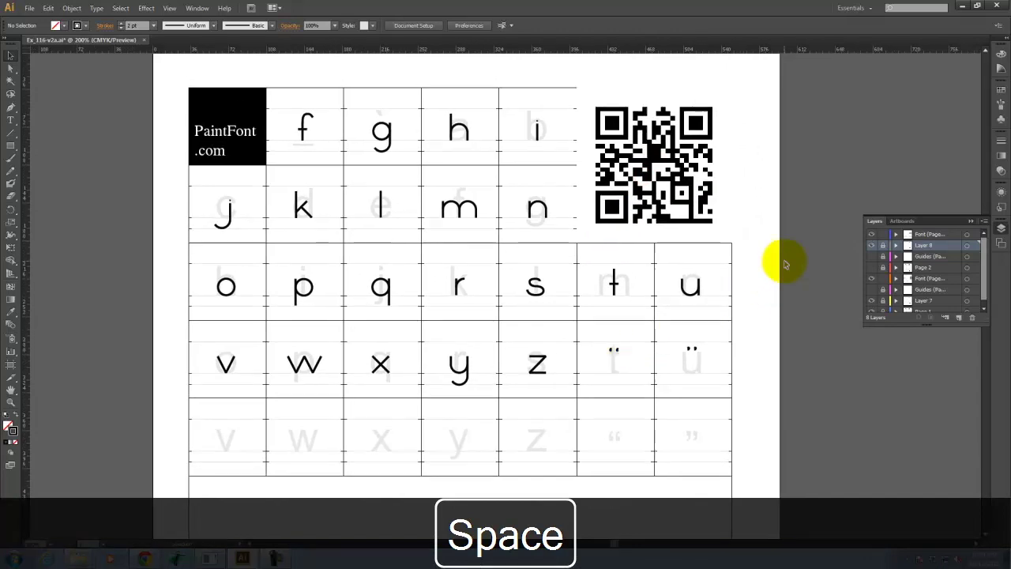
drag(814, 265, 187, 398)
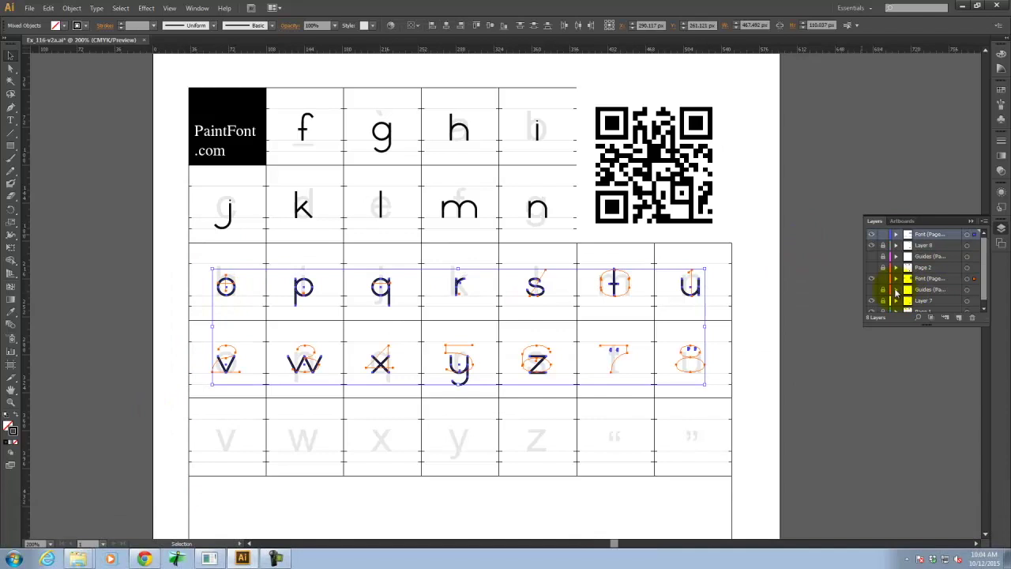
Move the o–z glyph rows down one grid row.
click(874, 279)
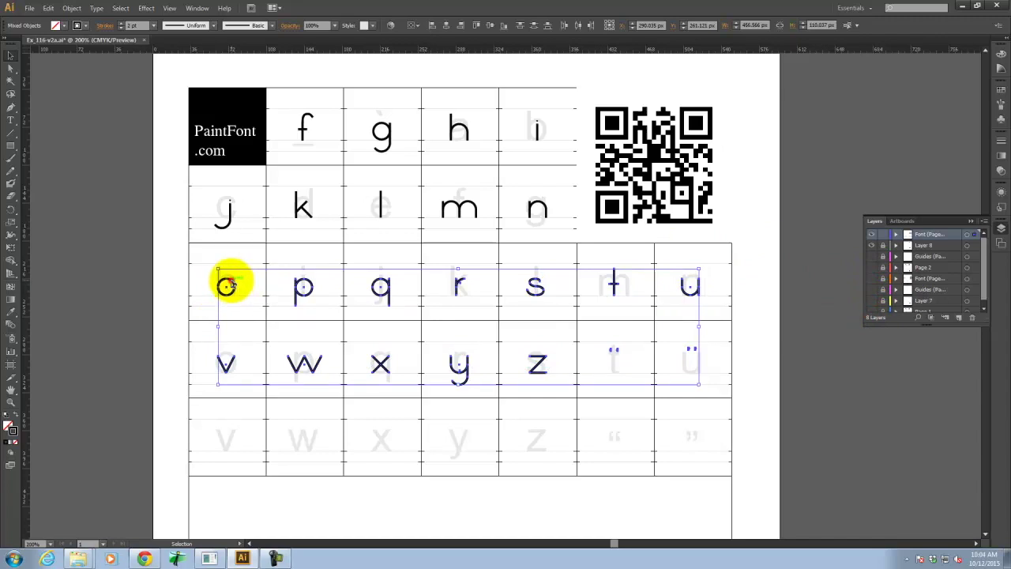
drag(229, 282, 236, 360)
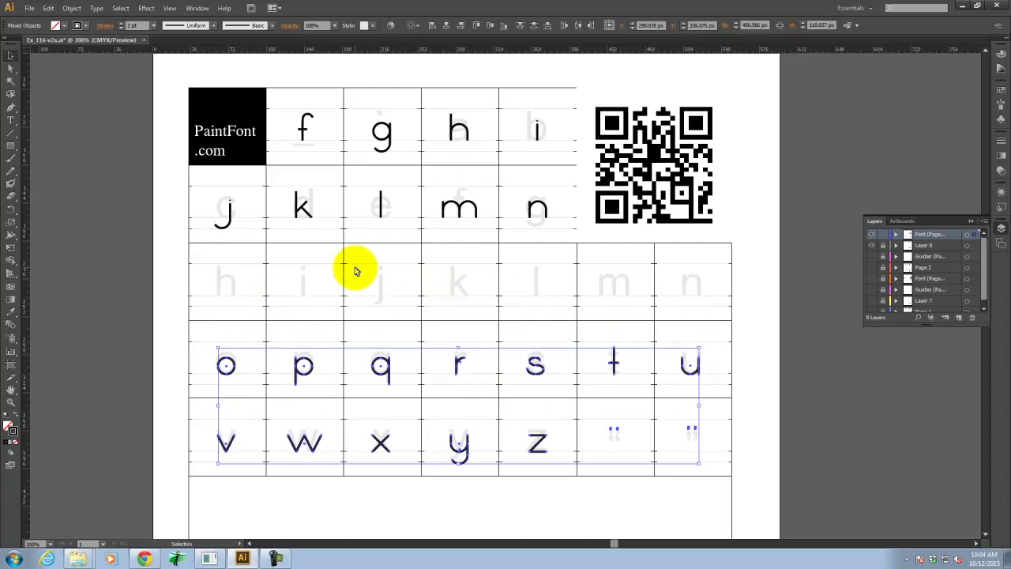
click(98, 228)
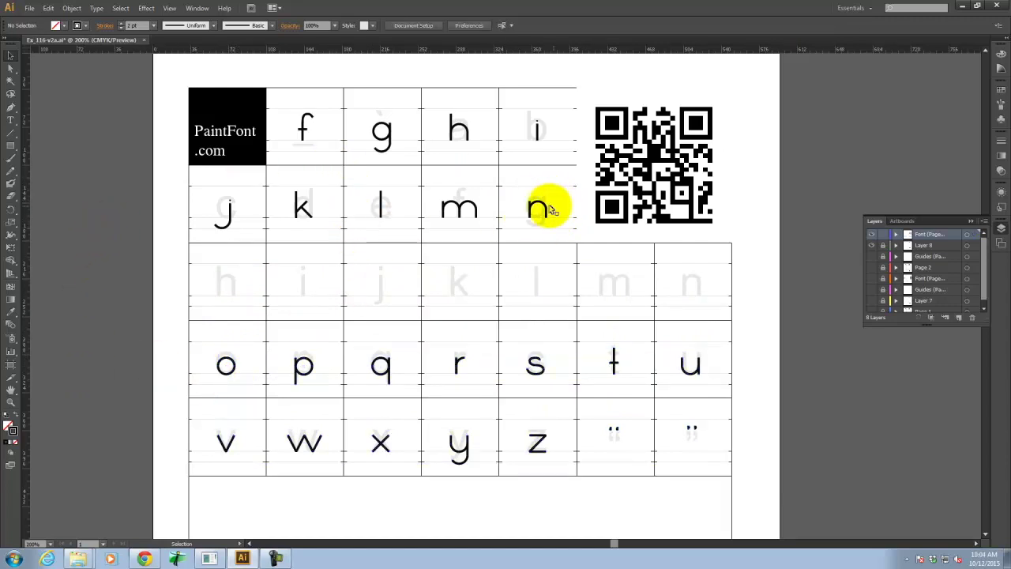
Move the j–n row into the third grid row and place h and i before j.
drag(816, 188, 210, 236)
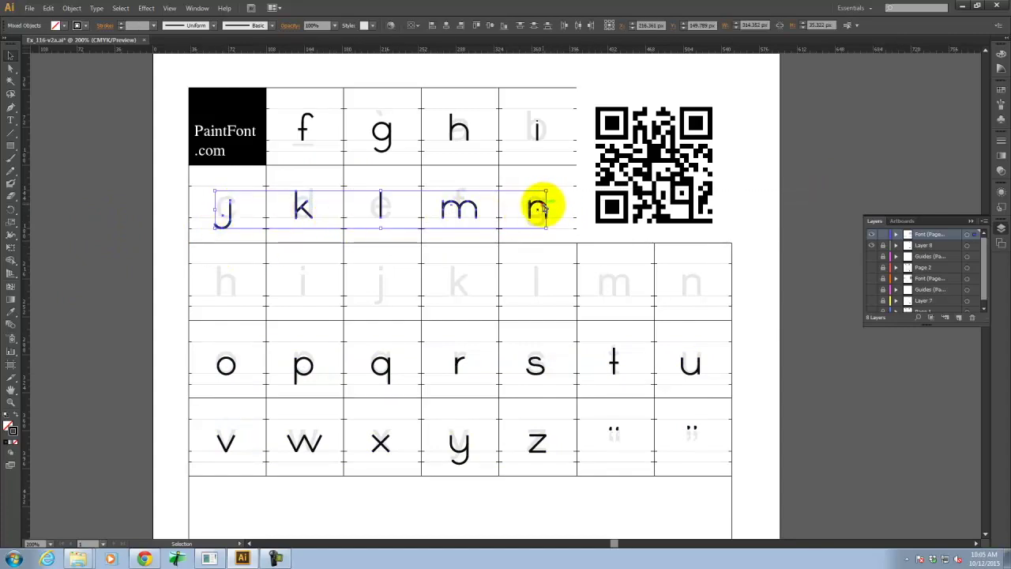
drag(539, 207, 701, 292)
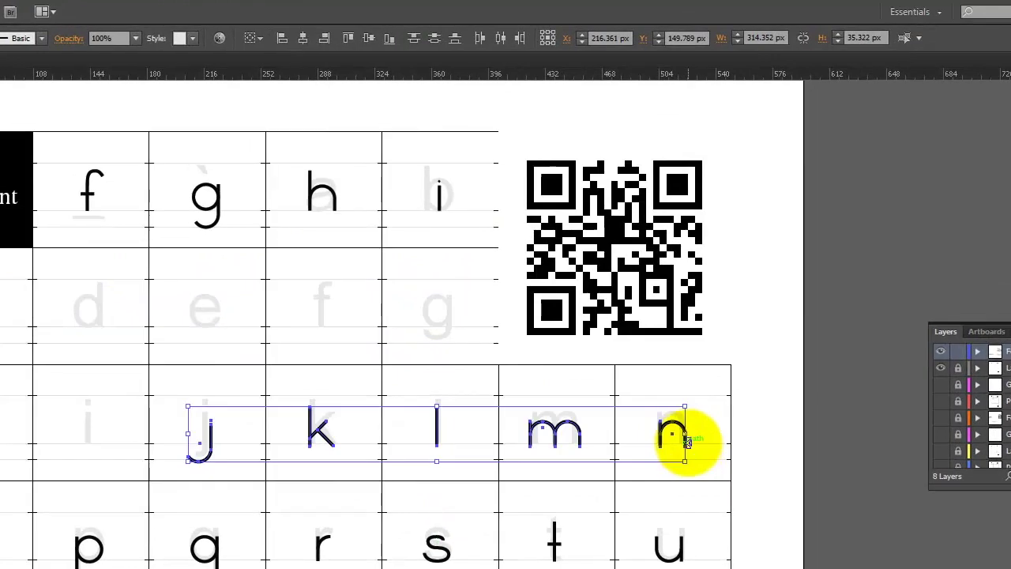
drag(688, 443, 692, 452)
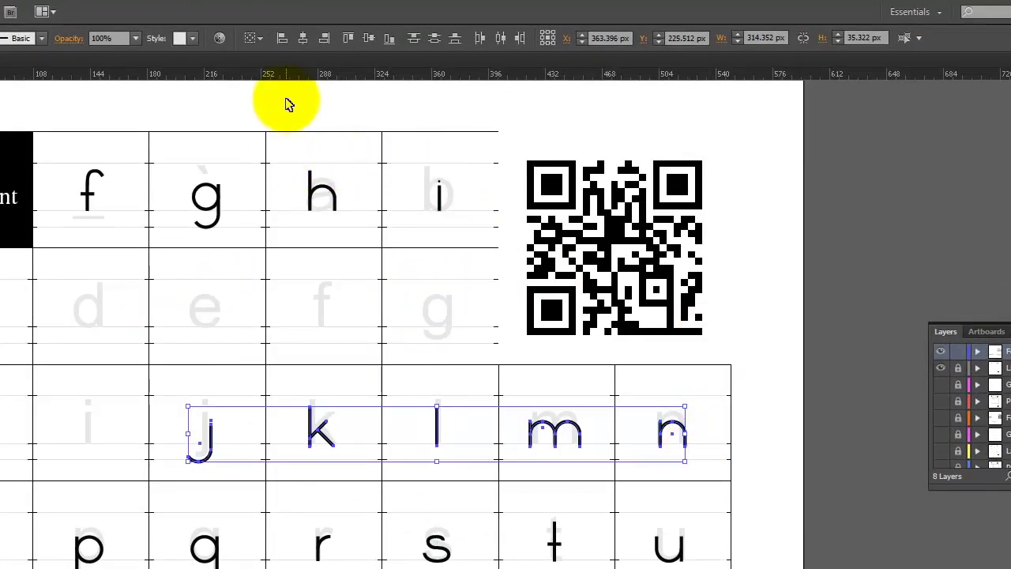
drag(288, 105, 90, 429)
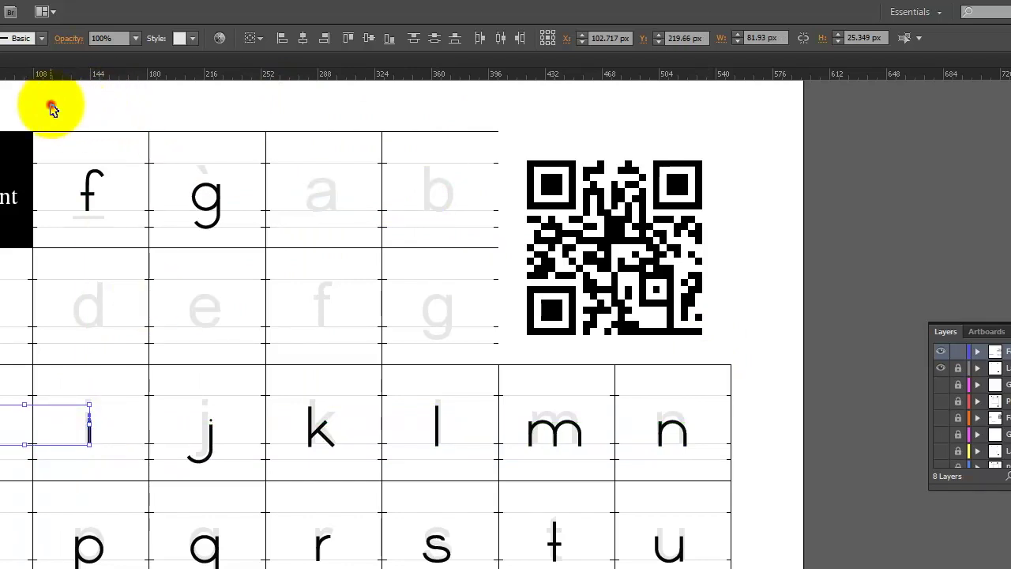
drag(50, 105, 458, 331)
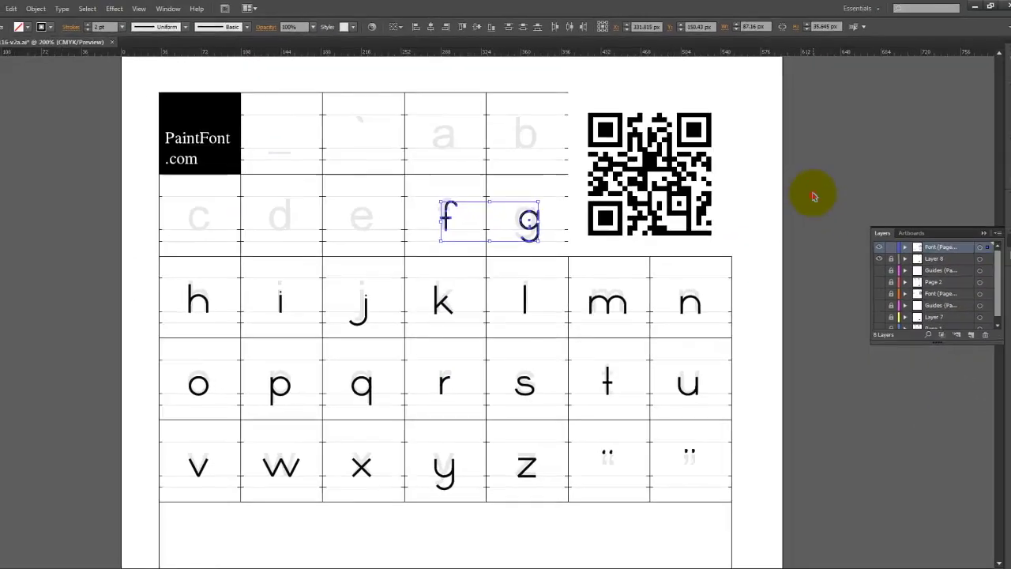
Move the c, d and e glyphs up into the second grid row.
click(782, 223)
scroll(783, 224, down, 4)
scroll(767, 154, down, 6)
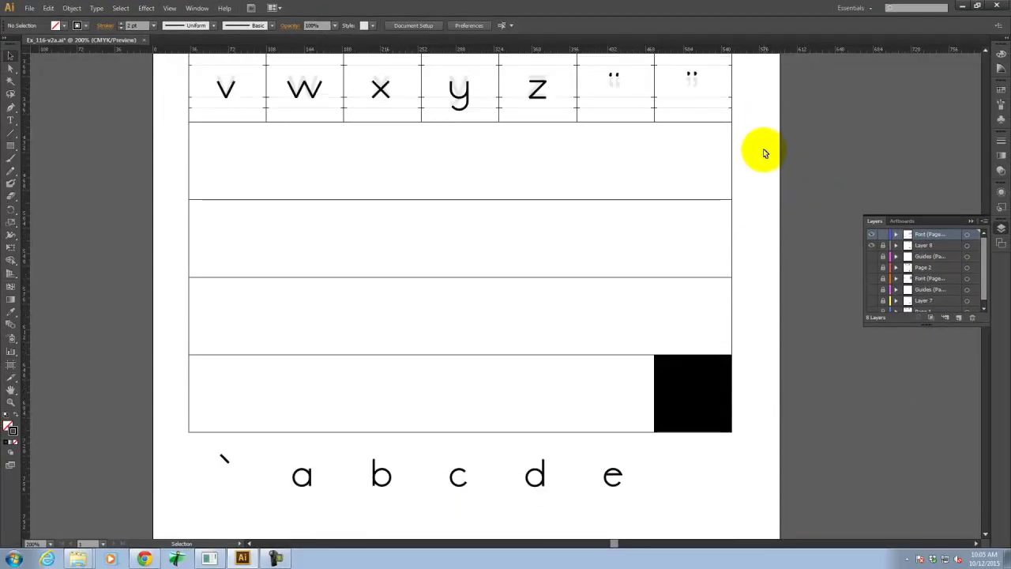
drag(757, 403, 442, 457)
drag(451, 413, 345, 93)
key(space)
drag(266, 113, 342, 537)
drag(411, 515, 288, 219)
Move the grave accent, a and b glyphs into the top row cells and deselect.
scroll(328, 197, down, 10)
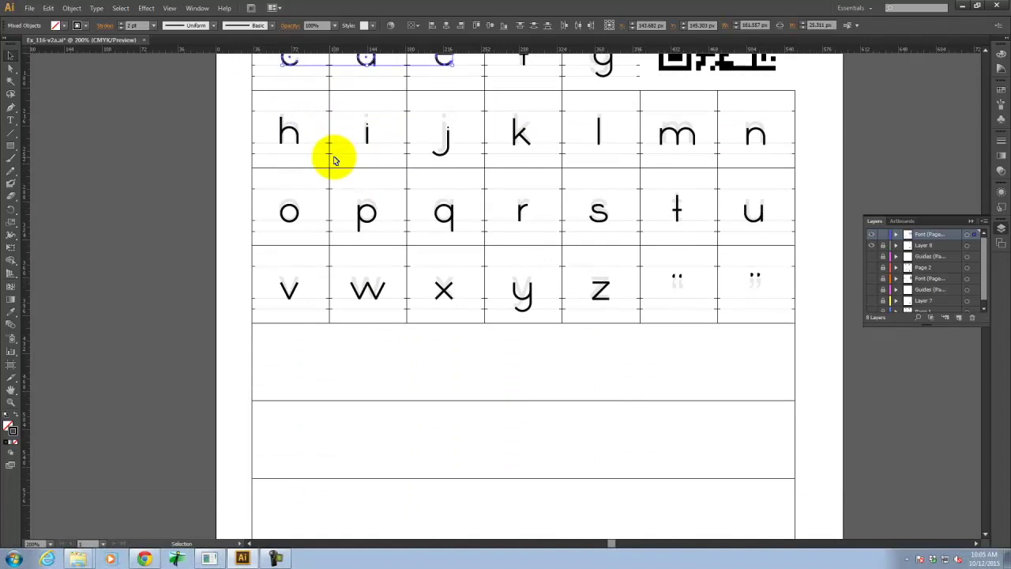
scroll(344, 162, down, 3)
drag(481, 372, 222, 441)
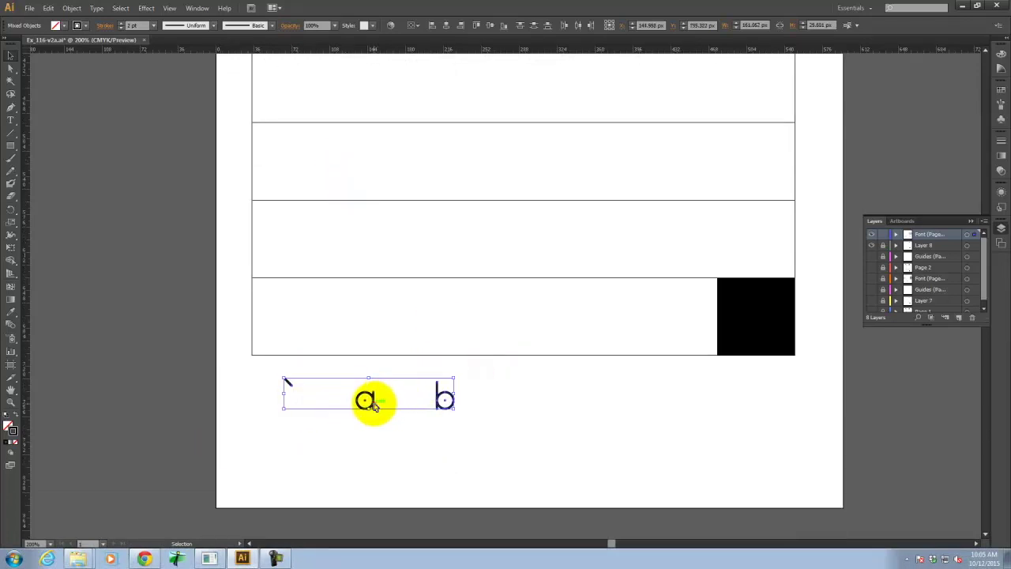
drag(376, 404, 515, 108)
key(space)
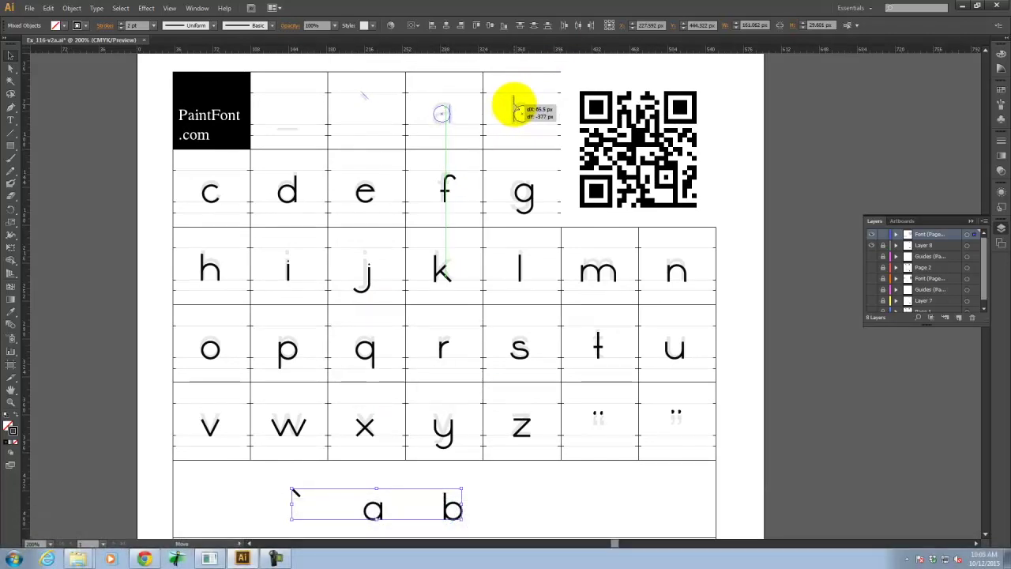
drag(515, 108, 516, 107)
click(800, 106)
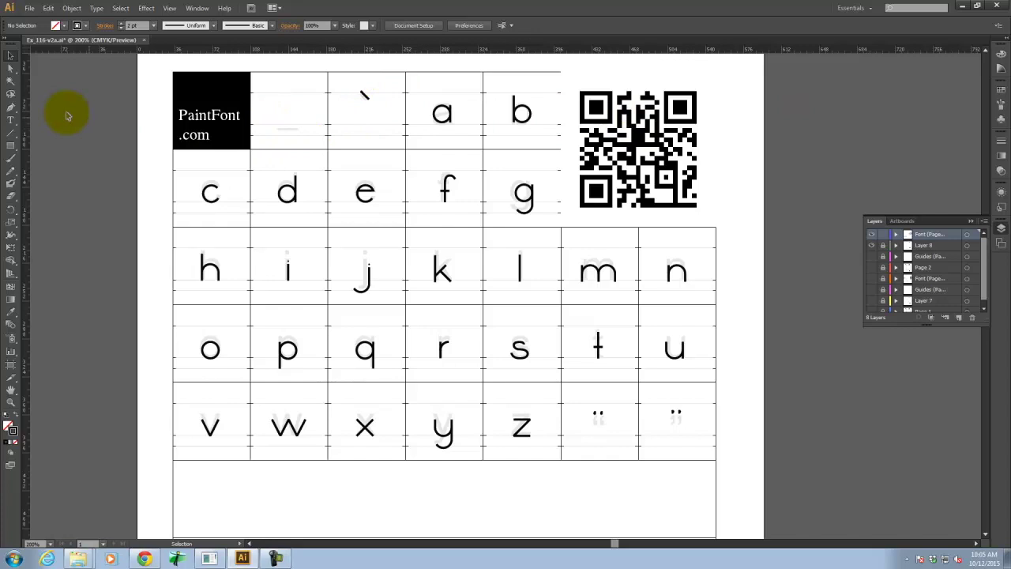
Draw a short horizontal underscore line with the Line Segment tool beside the PaintFont.com block.
click(9, 137)
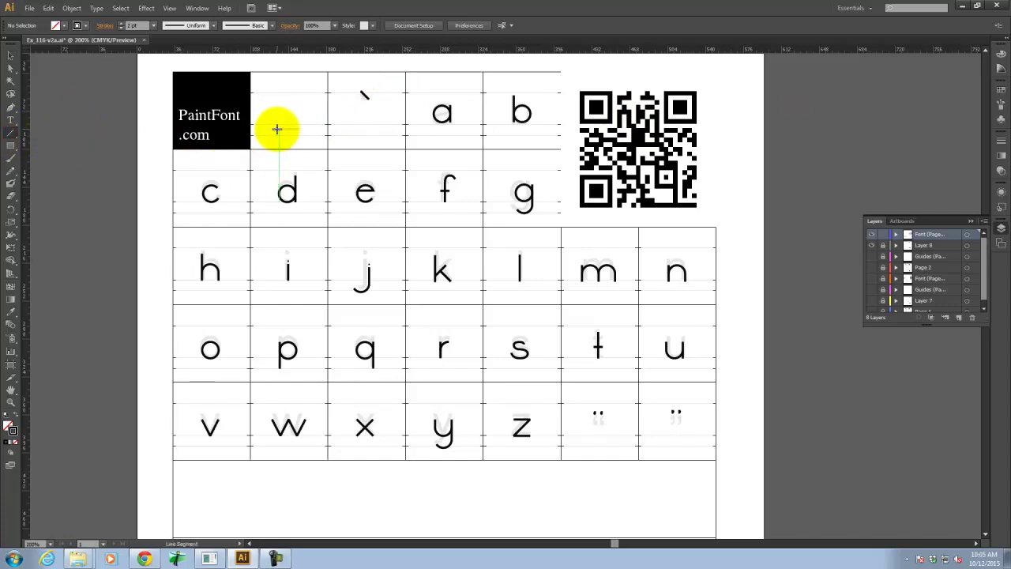
drag(276, 129, 294, 131)
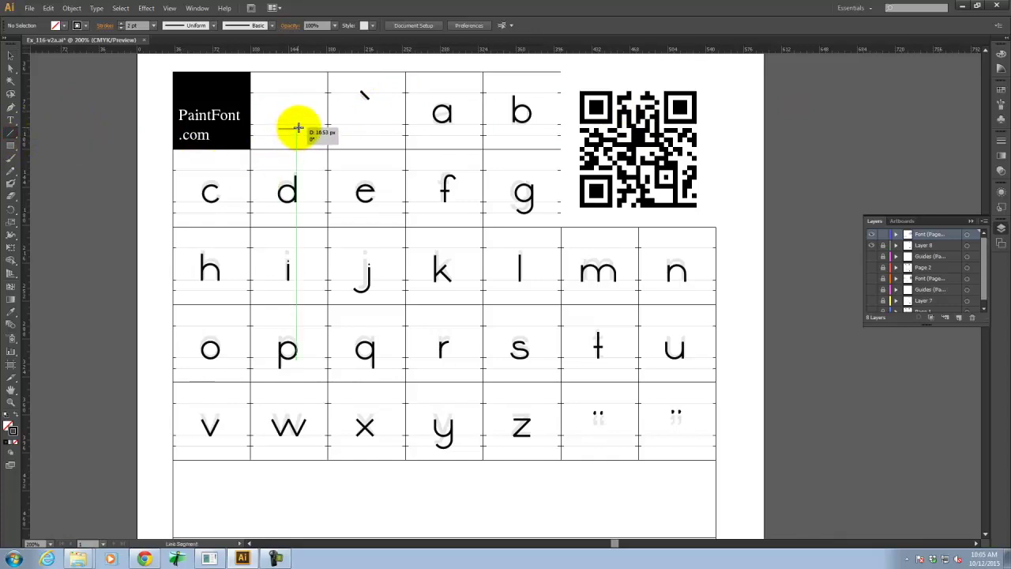
drag(297, 128, 298, 128)
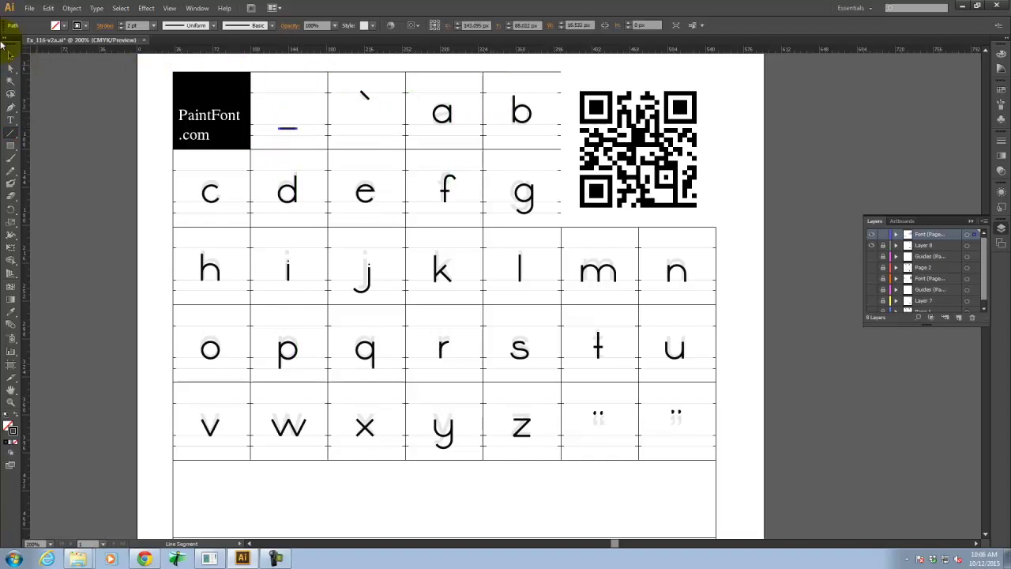
click(151, 106)
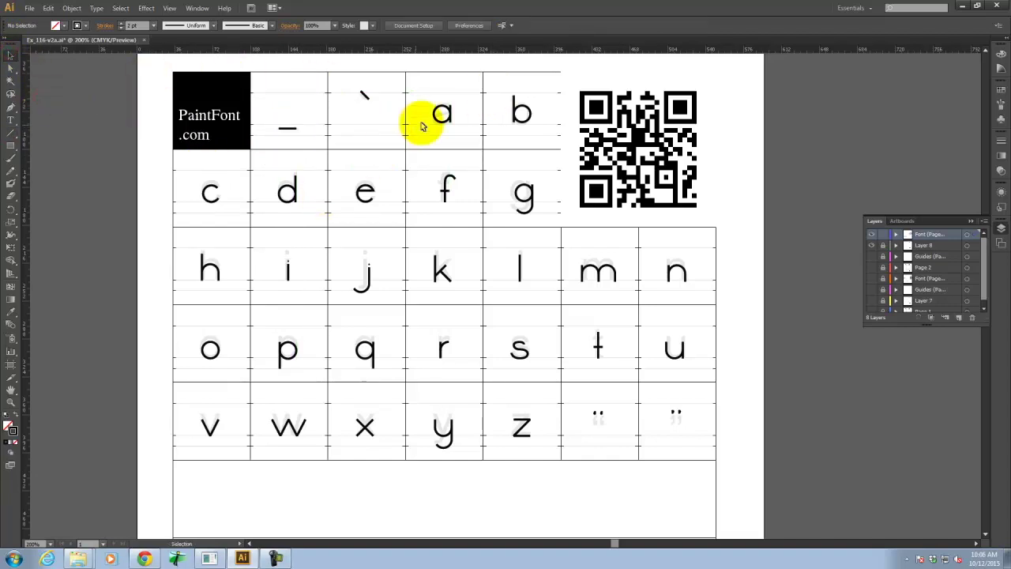
scroll(551, 204, down, 3)
scroll(550, 204, down, 10)
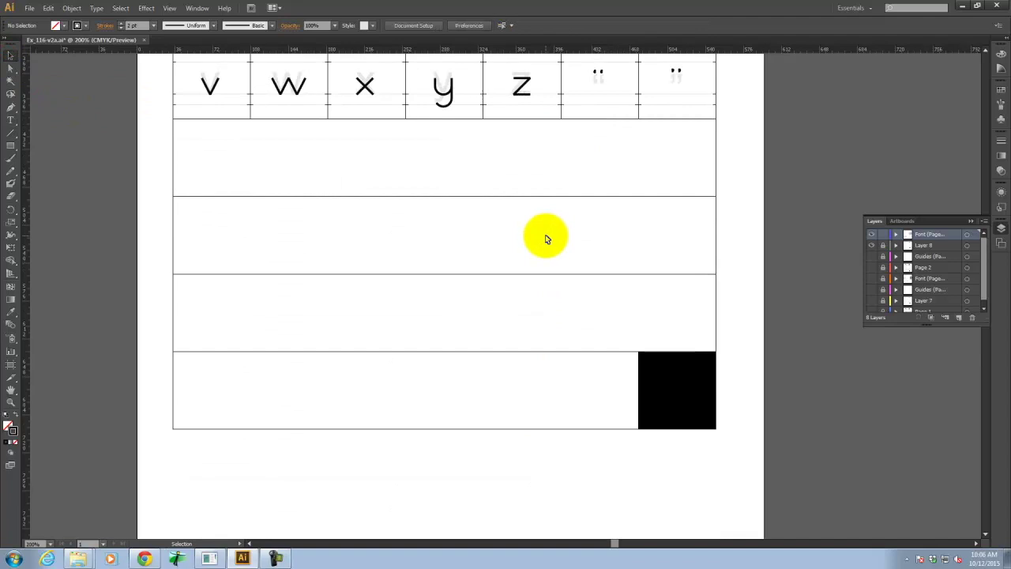
scroll(542, 234, up, 9)
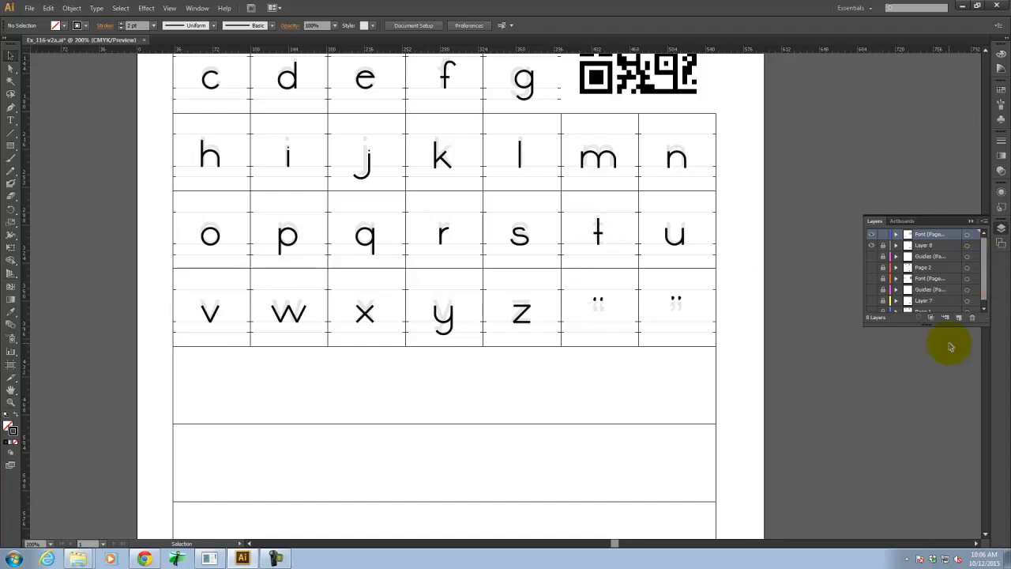
scroll(899, 194, up, 6)
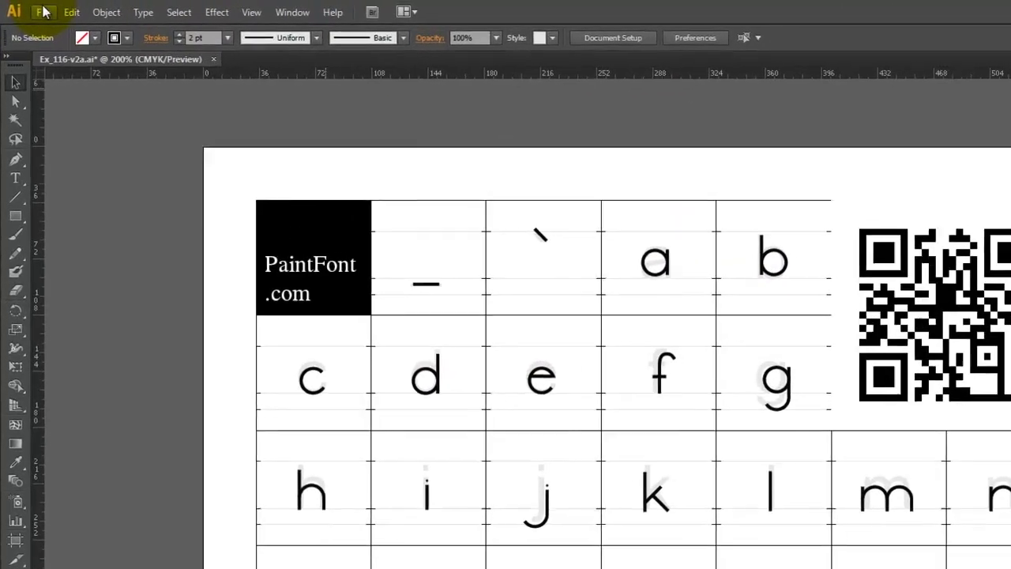
Export as PNG named Ex_116-v4a.png with Use Artboards ticked.
click(29, 7)
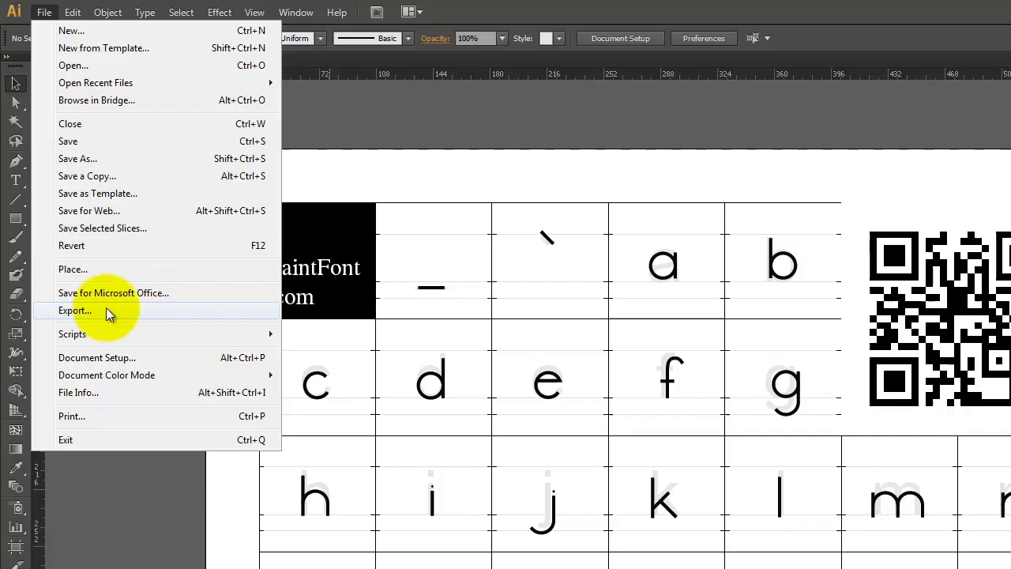
click(107, 310)
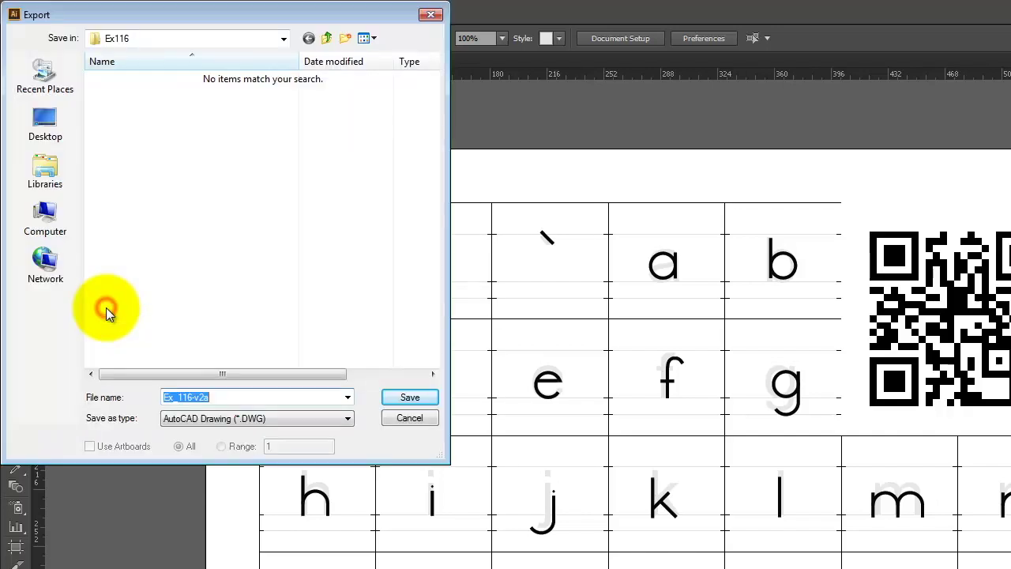
click(228, 419)
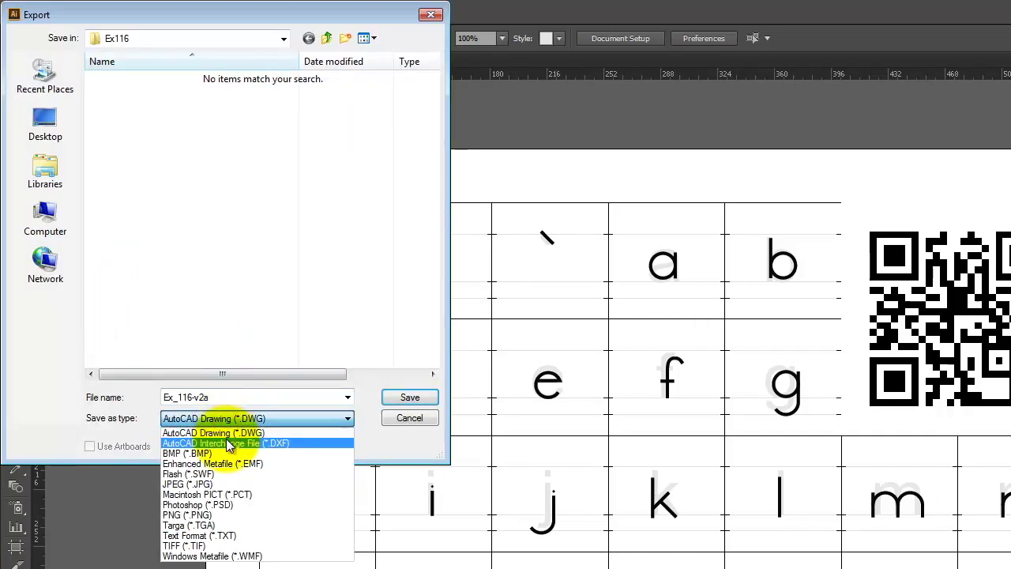
click(220, 514)
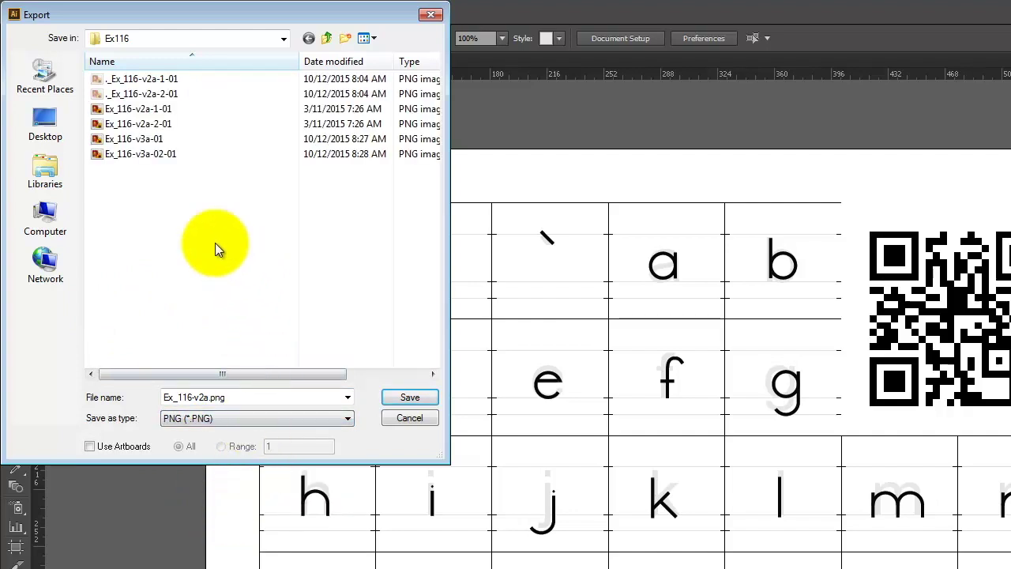
double_click(206, 397)
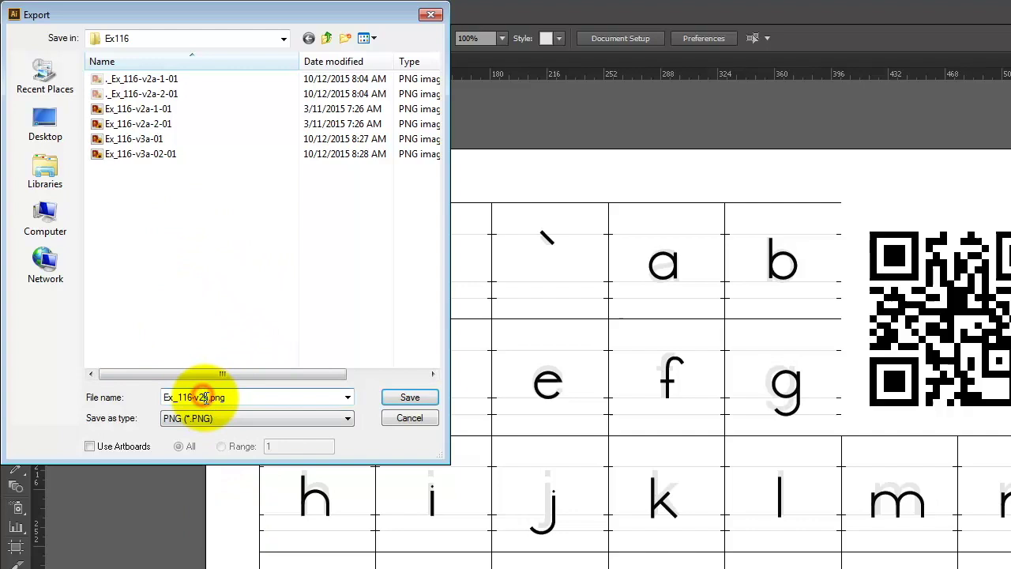
text(4)
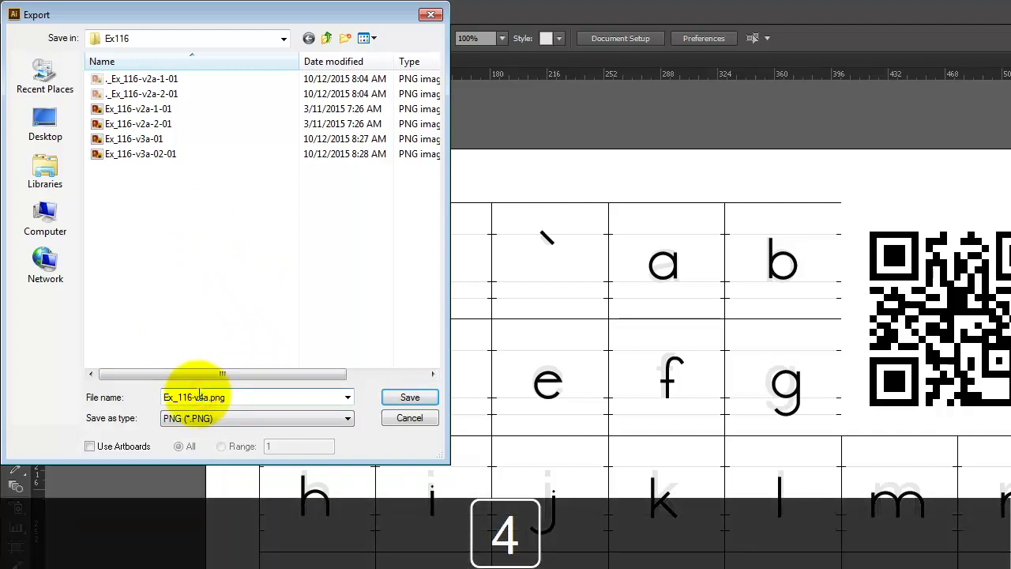
click(139, 446)
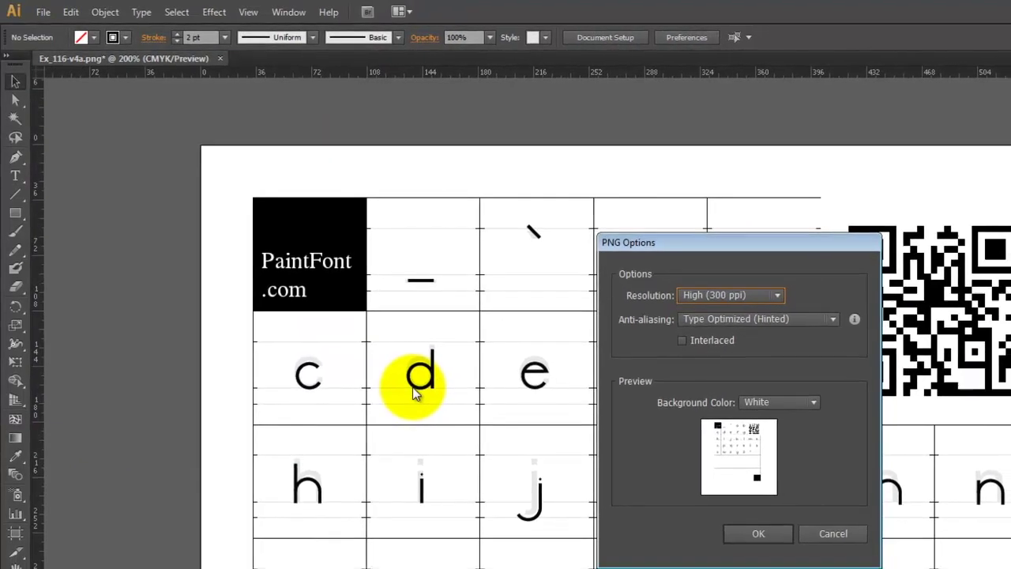
Confirm PNG Options with High (300 ppi) resolution and a White background.
click(694, 300)
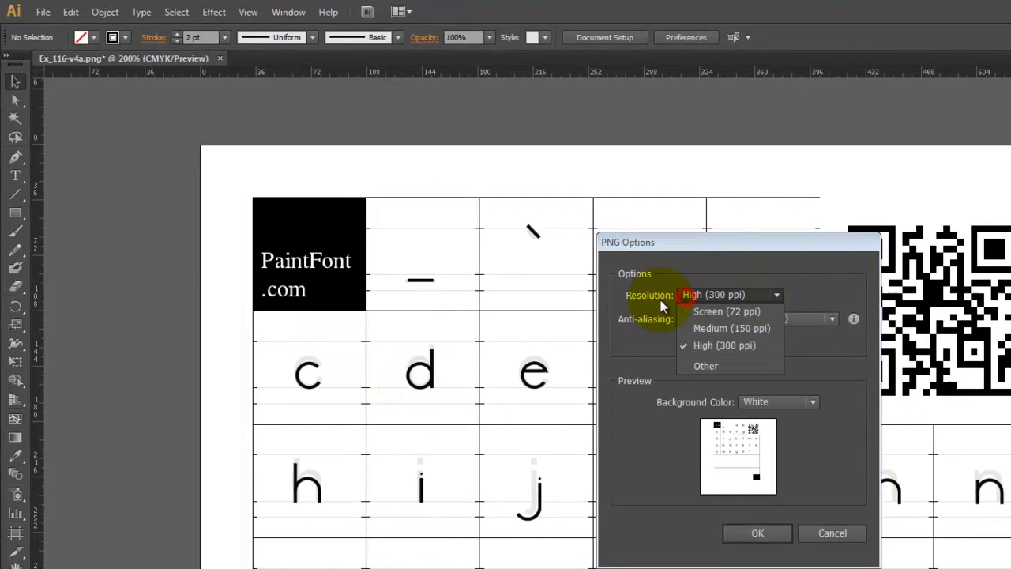
click(731, 346)
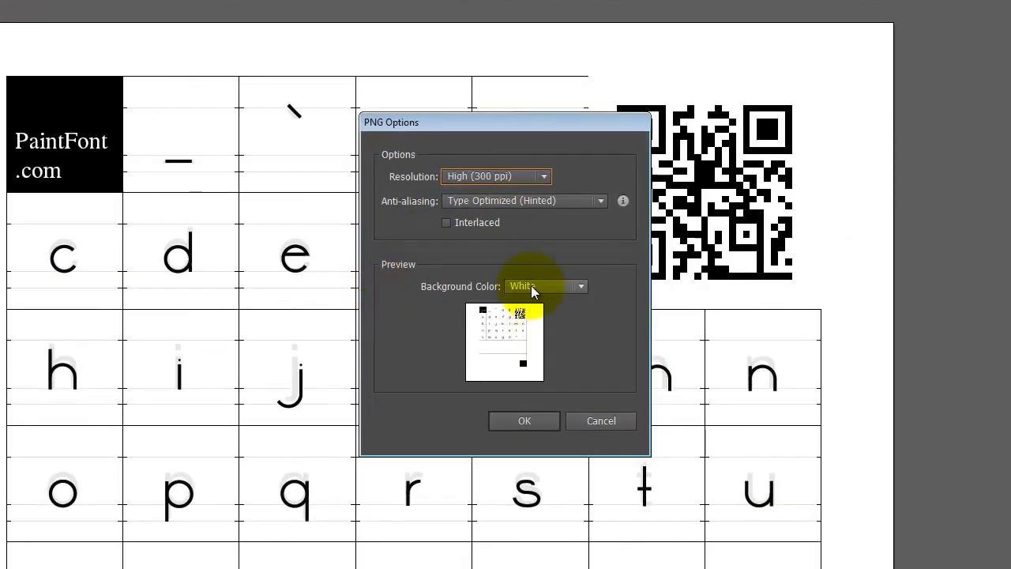
click(538, 286)
click(542, 330)
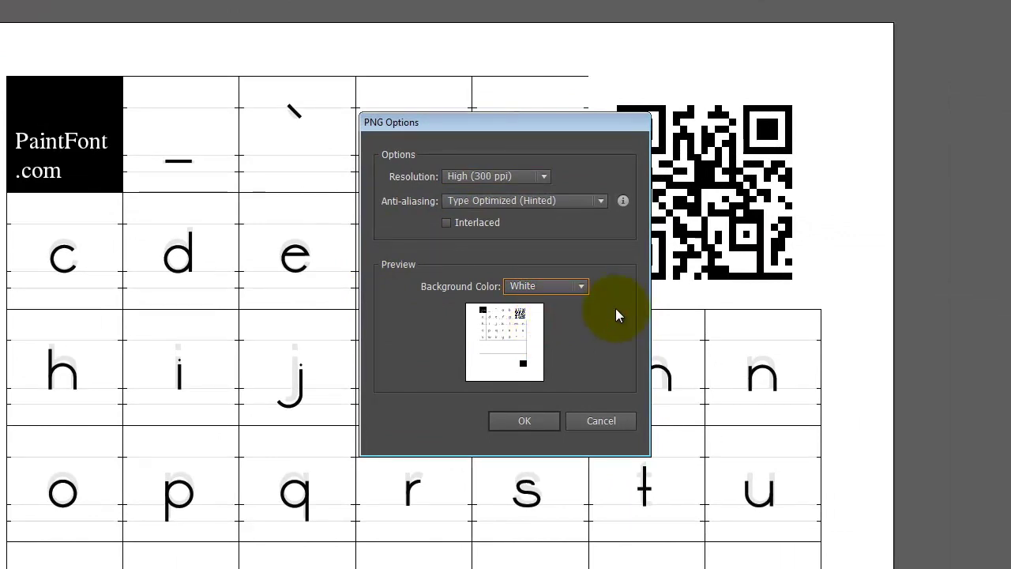
click(525, 422)
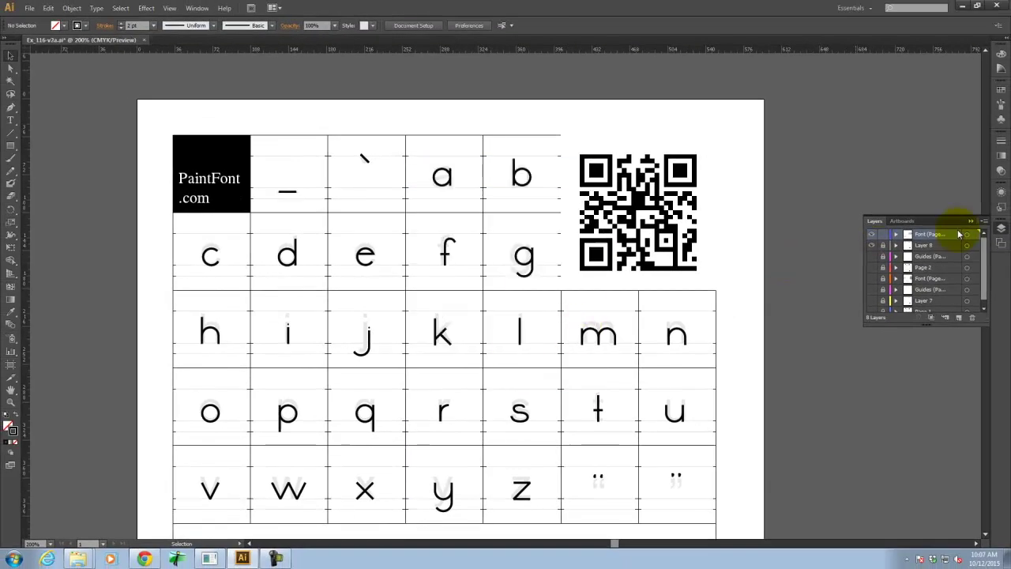
Show the second page's Font layer in Preview and scroll through its symbols, digits and capitals.
drag(873, 249, 874, 287)
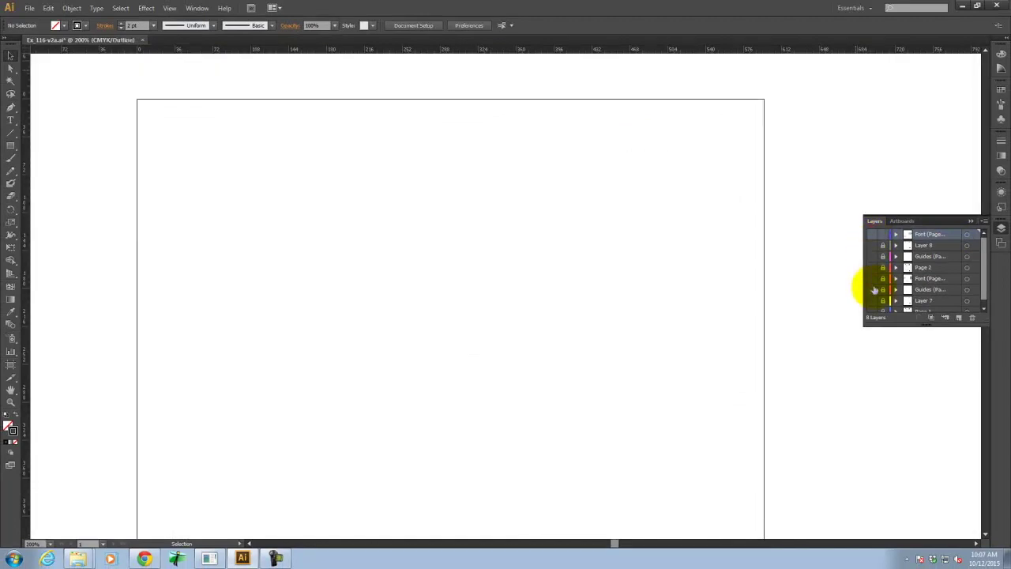
key(ctrl+y)
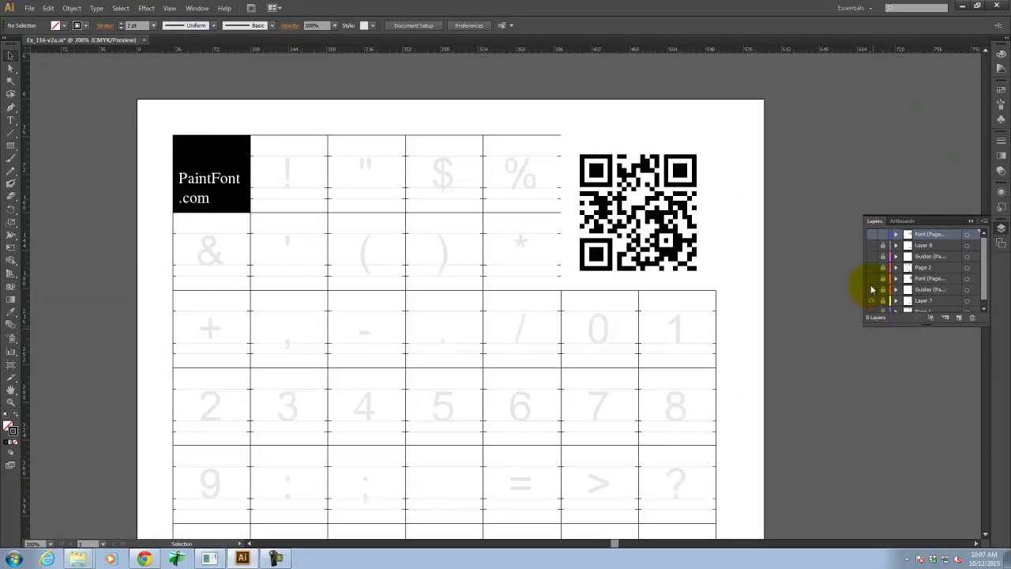
click(872, 278)
scroll(765, 233, down, 7)
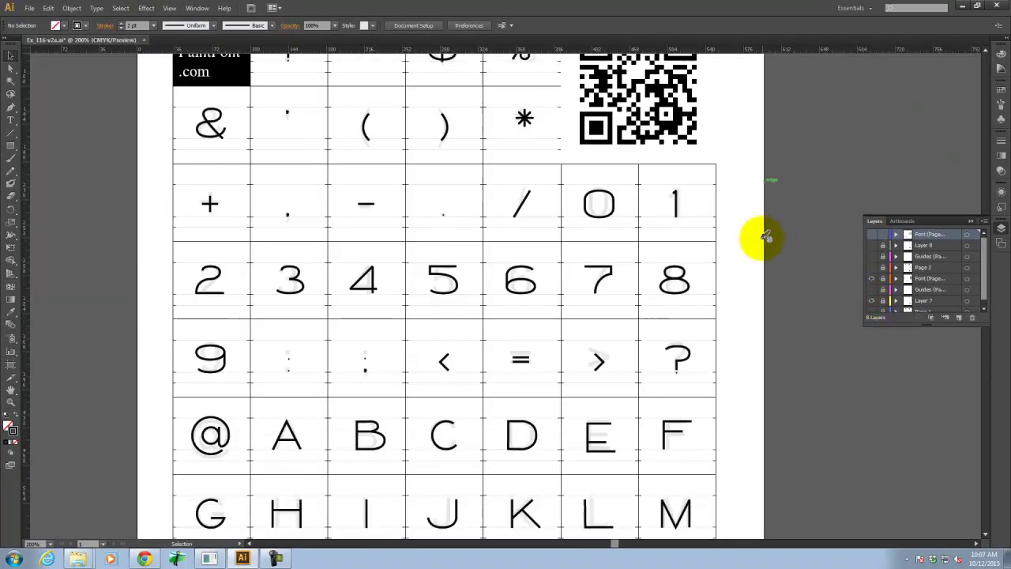
scroll(765, 241, down, 7)
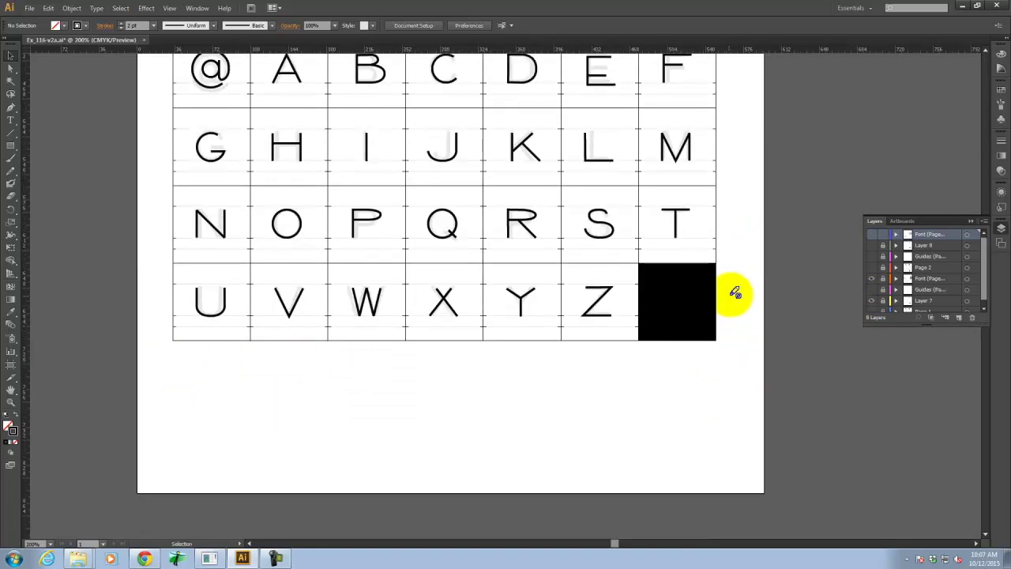
scroll(747, 286, up, 3)
Start a new export and rename it from Ex_116-v4a-01 to Ex_116-v4a-02.
scroll(749, 286, up, 10)
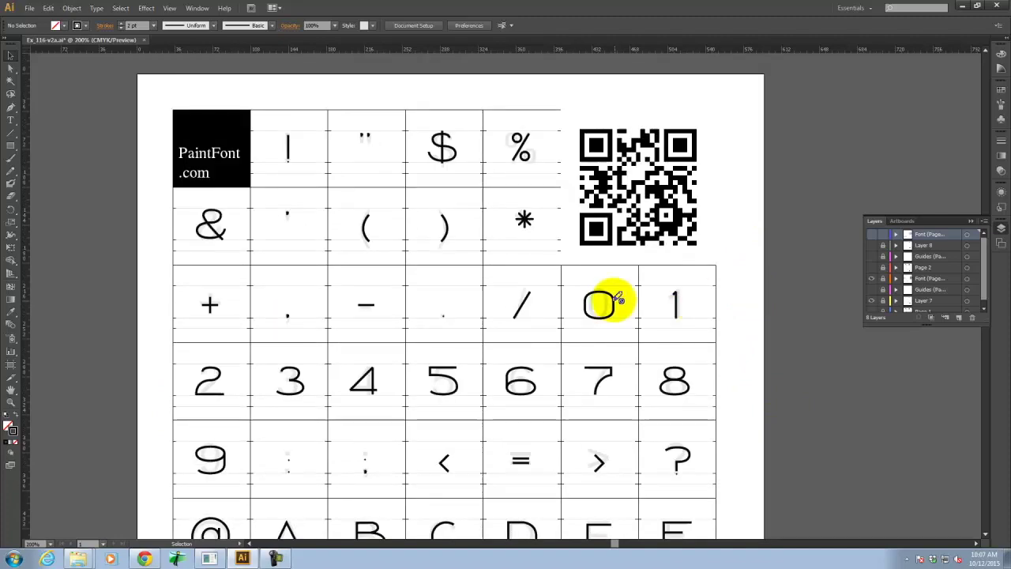
click(35, 9)
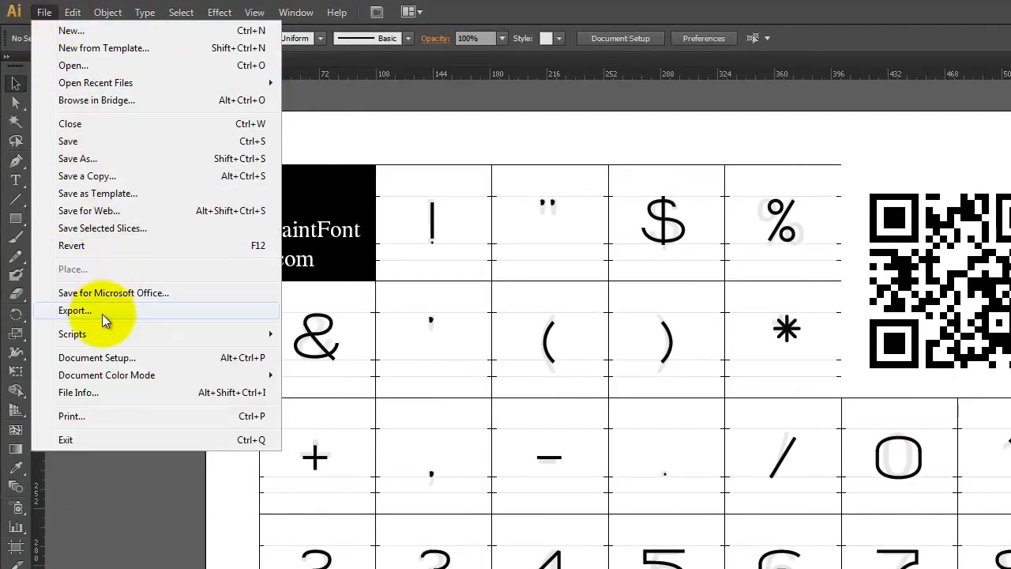
click(103, 312)
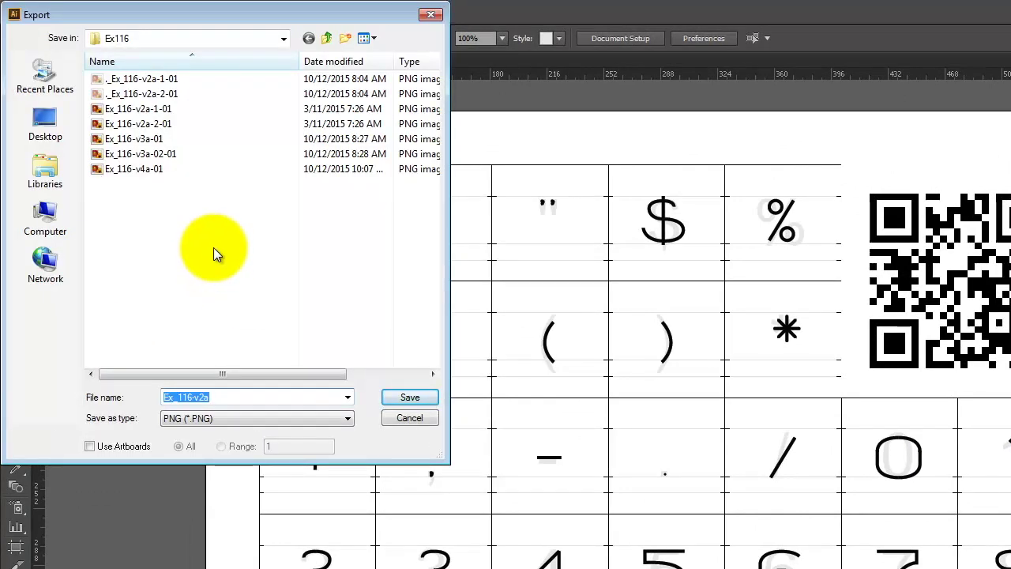
click(142, 171)
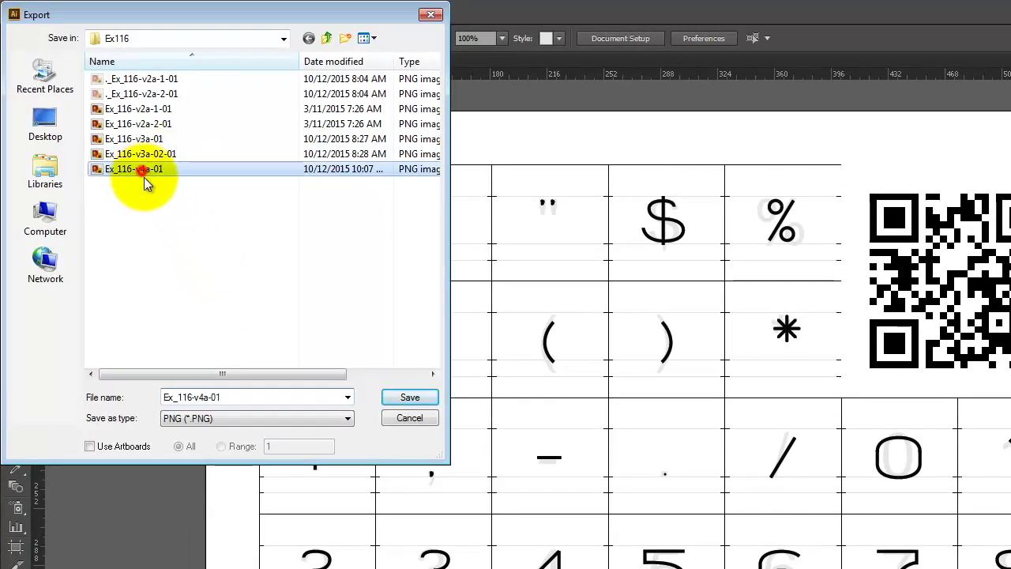
double_click(224, 397)
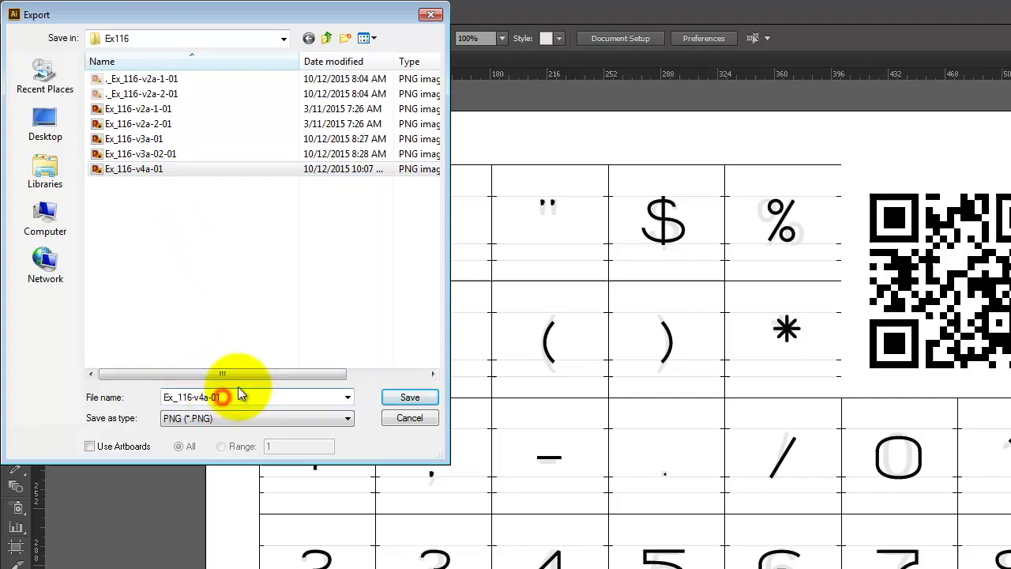
key(BackSpace)
text(2)
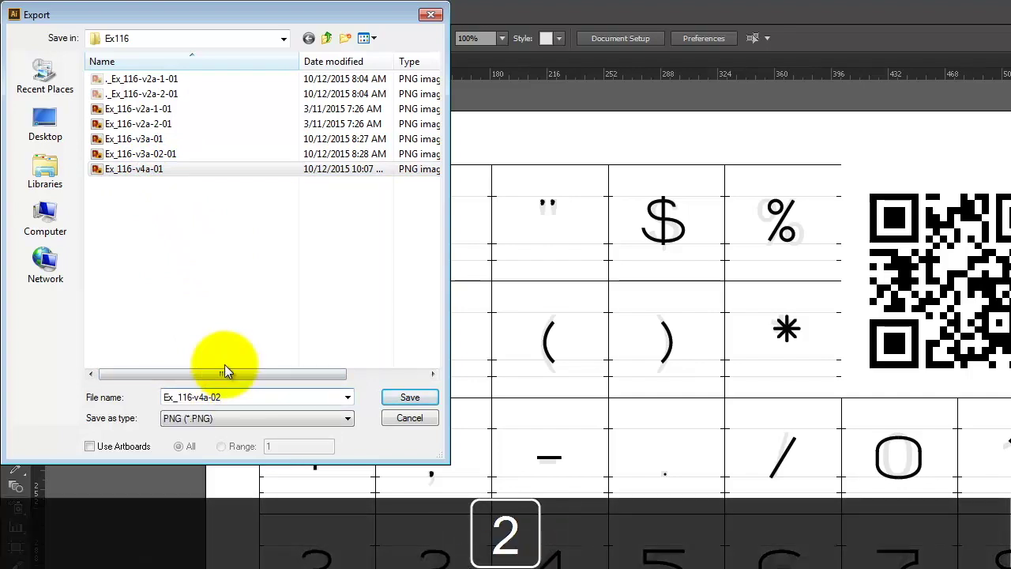
Export each artboard as a High (300 ppi) PNG using Use Artboards.
click(120, 448)
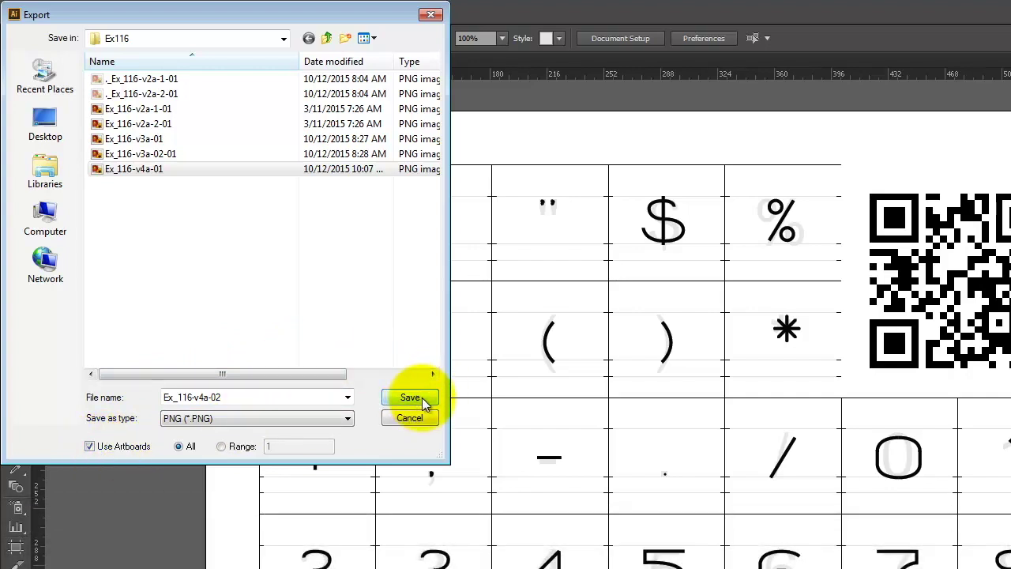
click(422, 397)
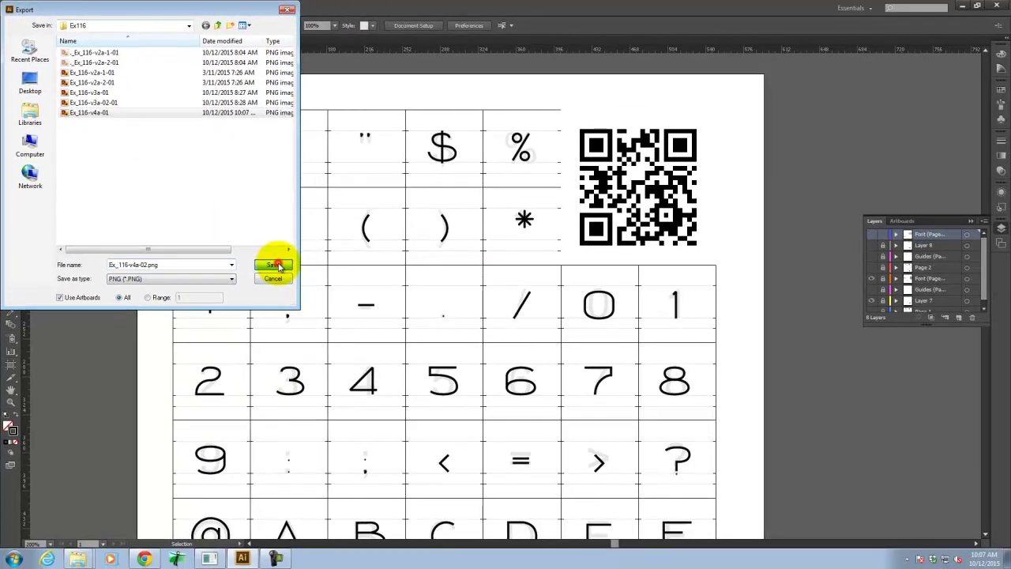
click(307, 295)
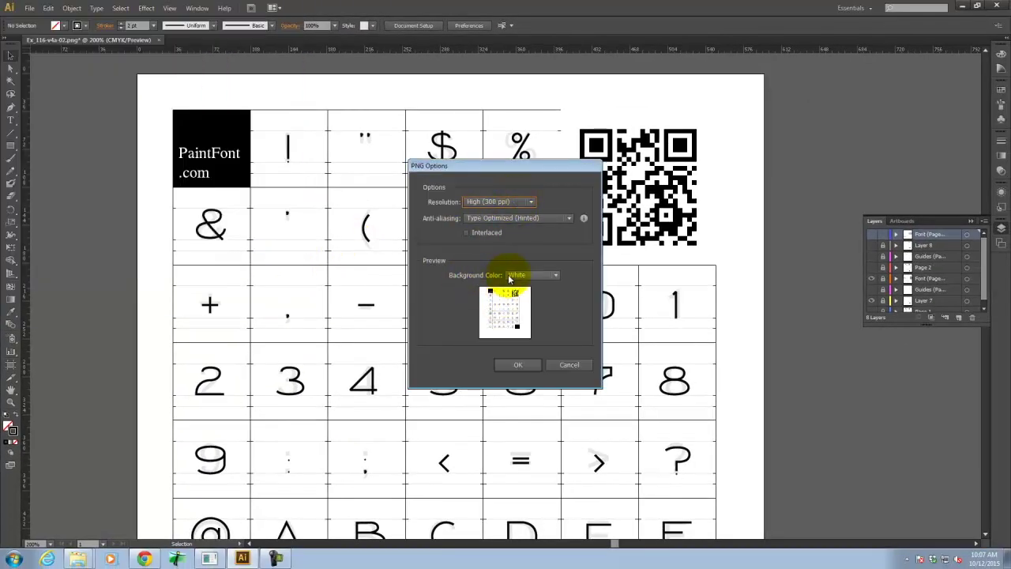
click(516, 363)
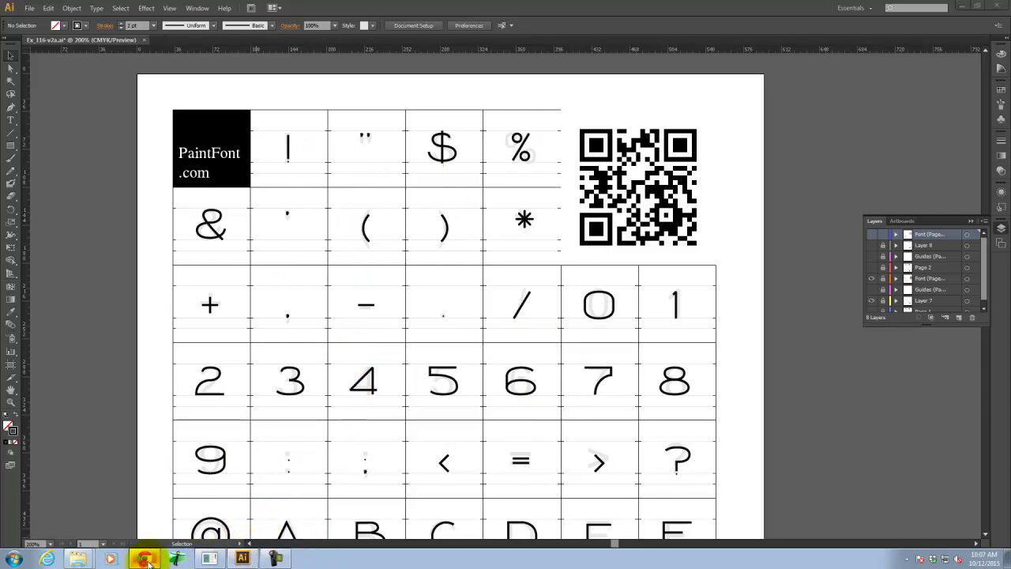
click(146, 558)
Reload PaintFont's home page and expand the Upload your completed templates section.
click(162, 8)
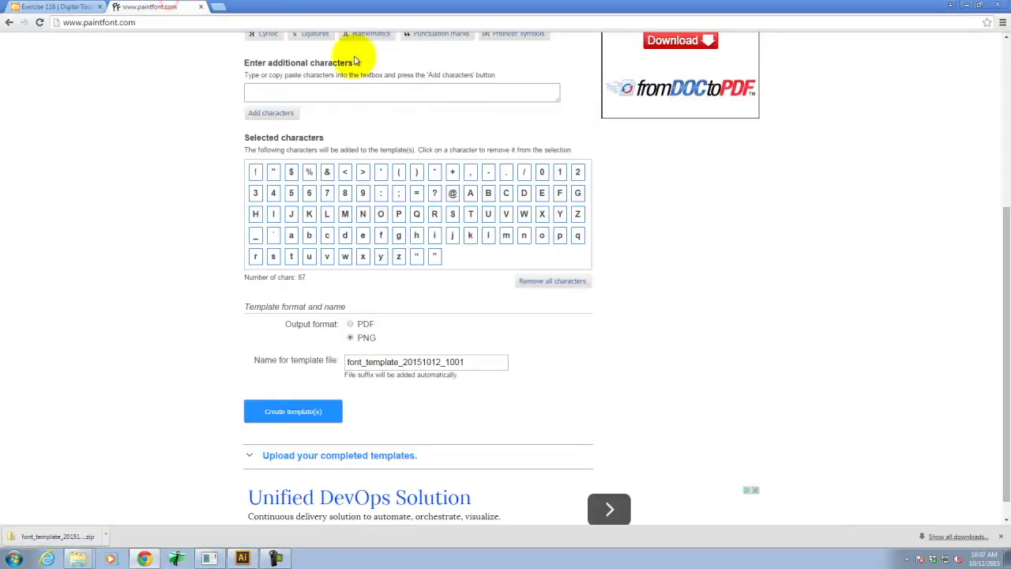
scroll(684, 276, up, 4)
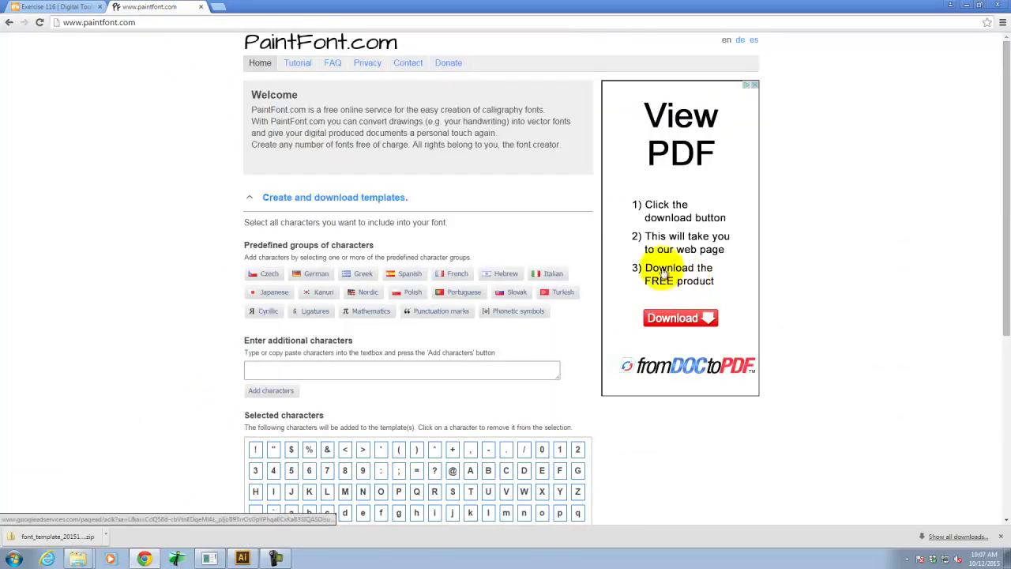
click(266, 40)
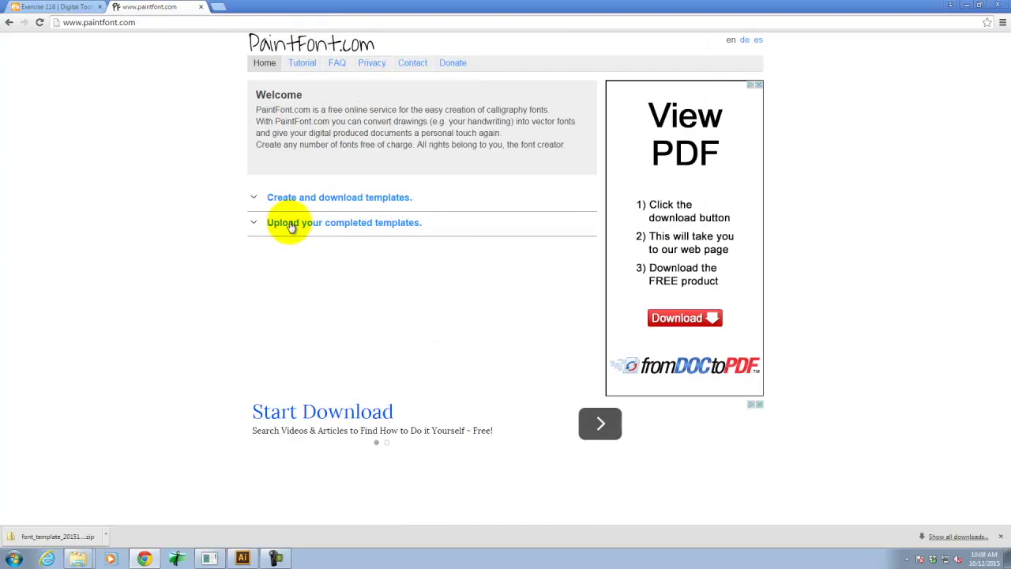
click(291, 225)
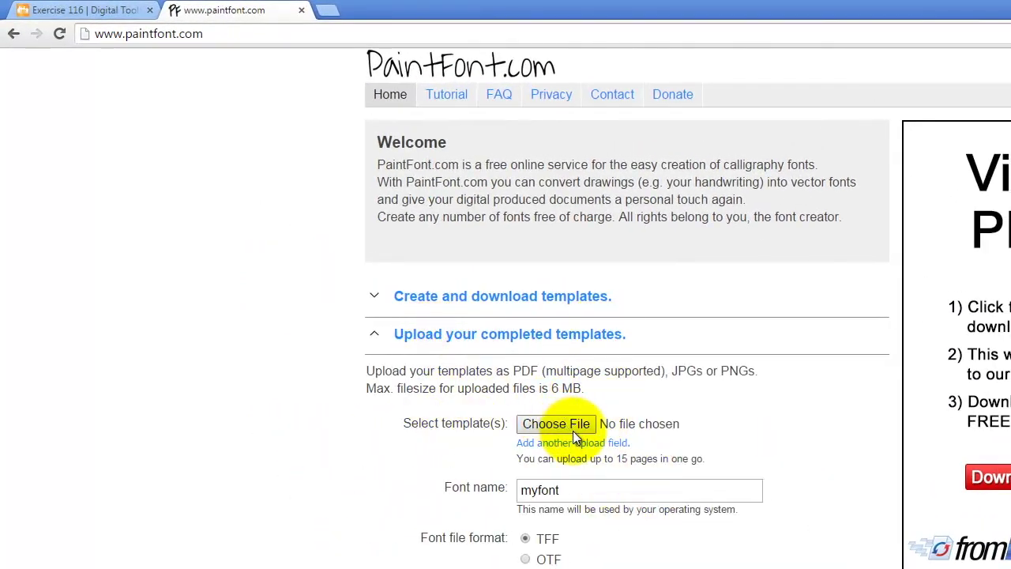
Choose Ex_116-v4a-01.png from E:\Dropbox\A135\Ex116 as the first template.
click(573, 428)
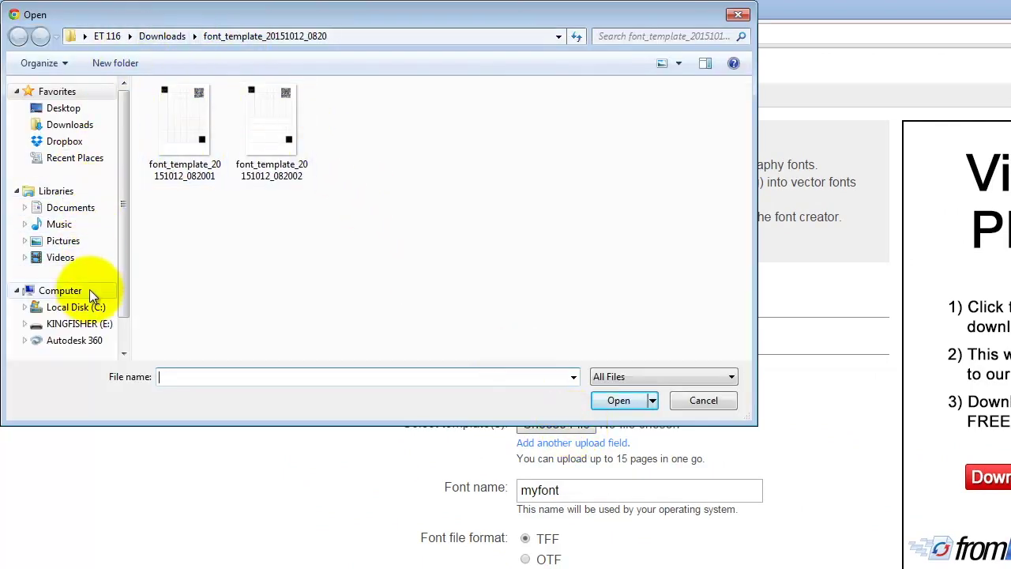
click(76, 323)
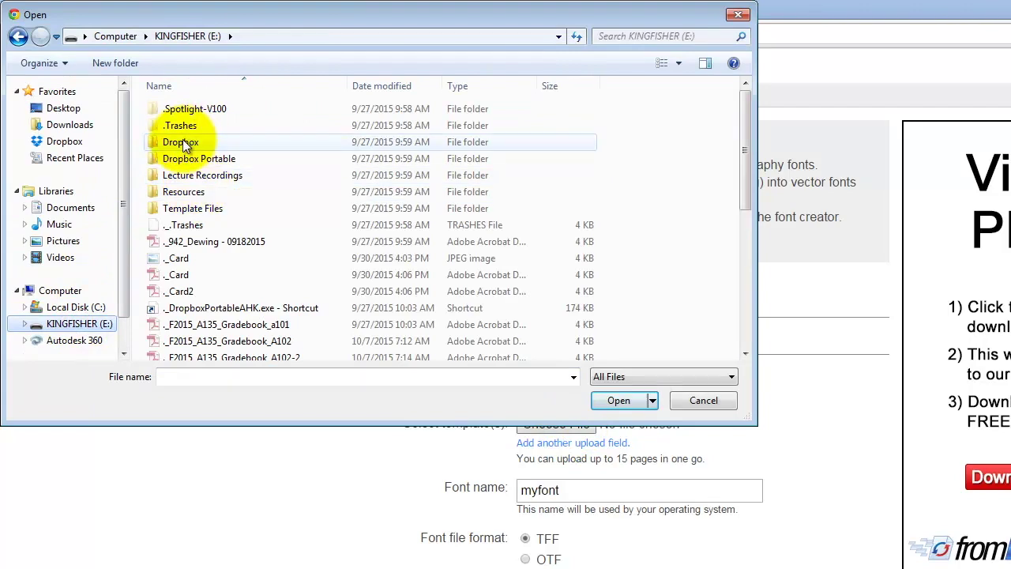
double_click(184, 143)
double_click(187, 124)
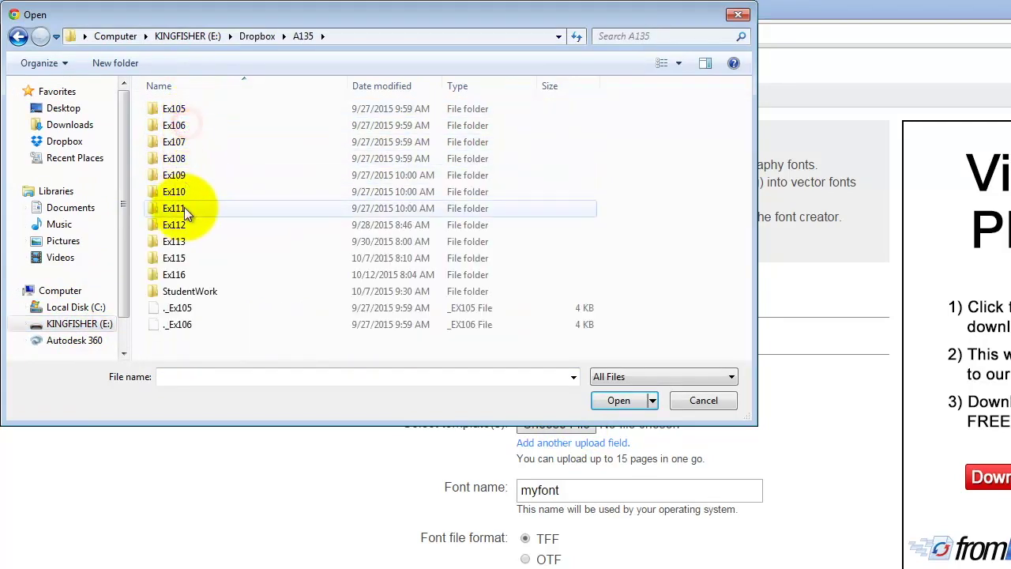
double_click(178, 273)
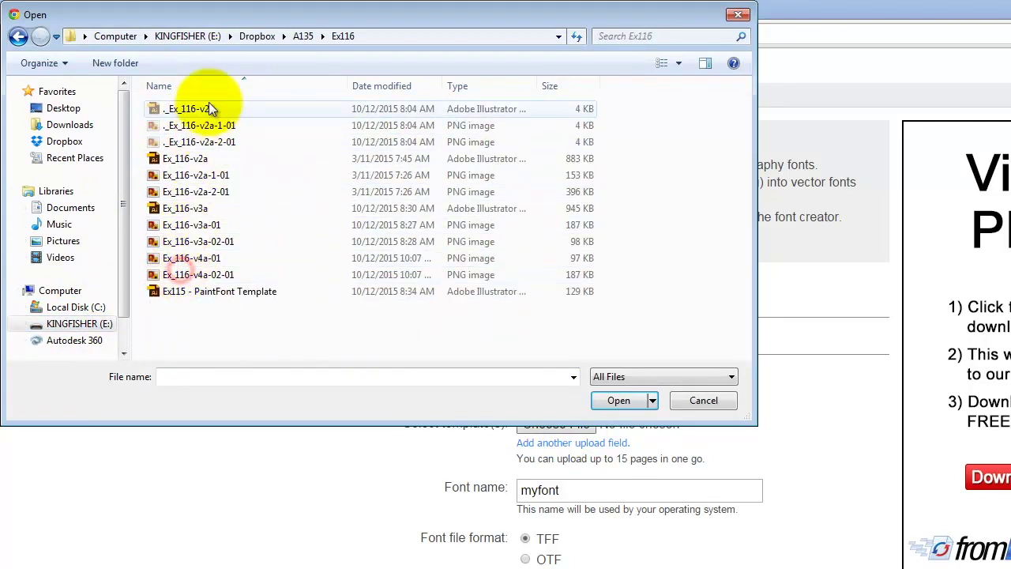
click(212, 259)
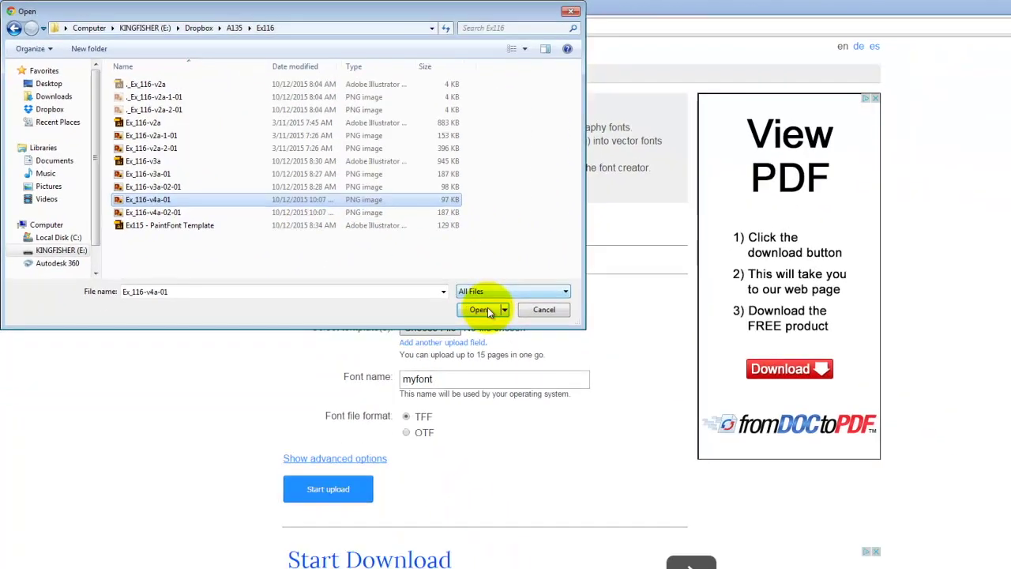
click(619, 400)
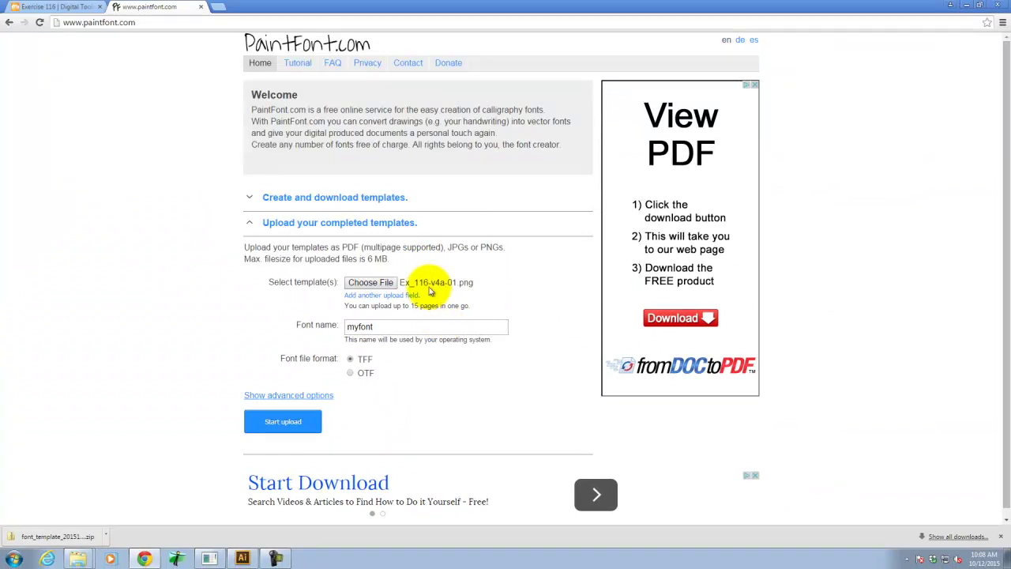
Add Ex_116-v4a-02-01.png as the second template upload.
click(384, 296)
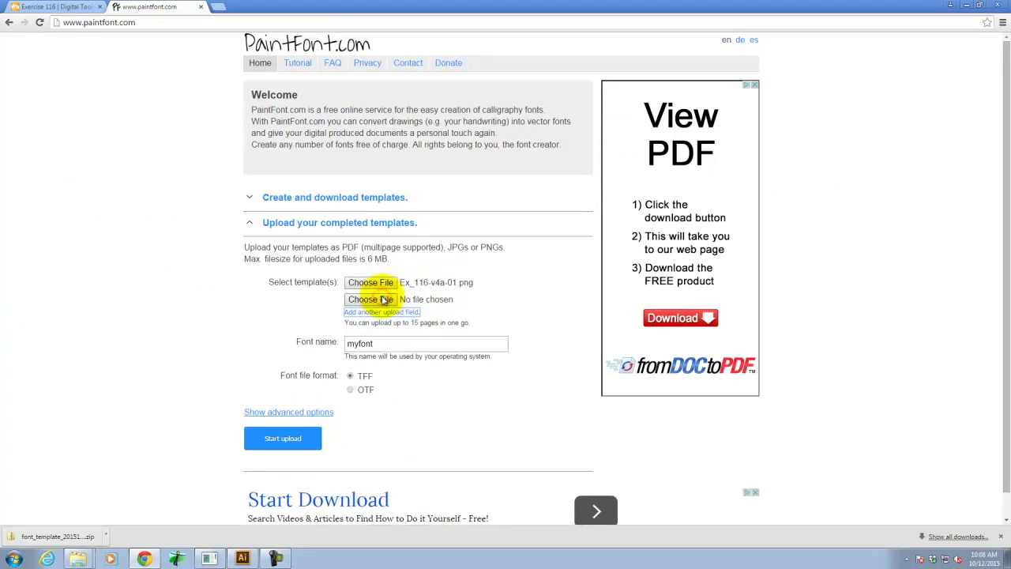
click(383, 299)
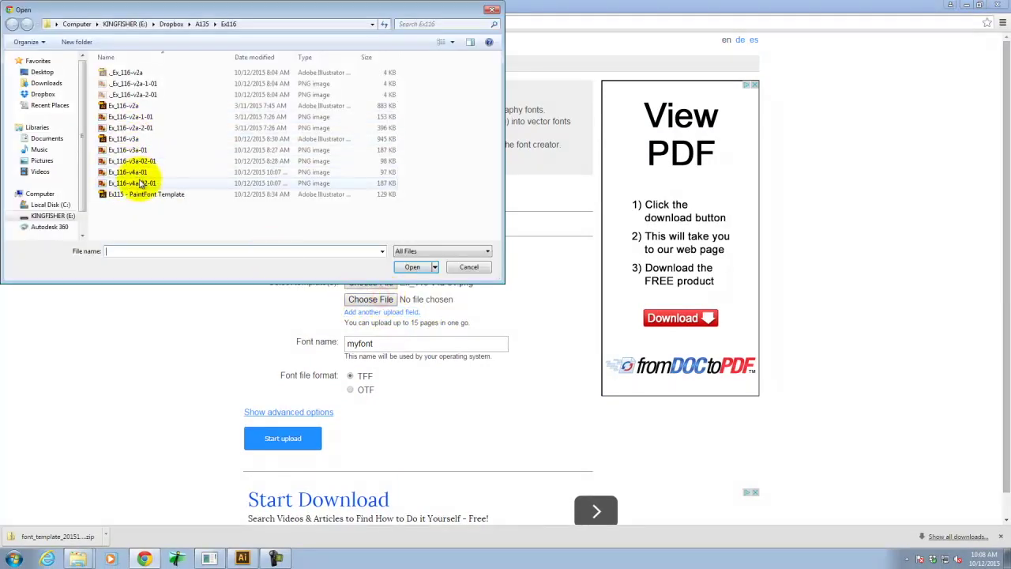
click(143, 182)
click(413, 266)
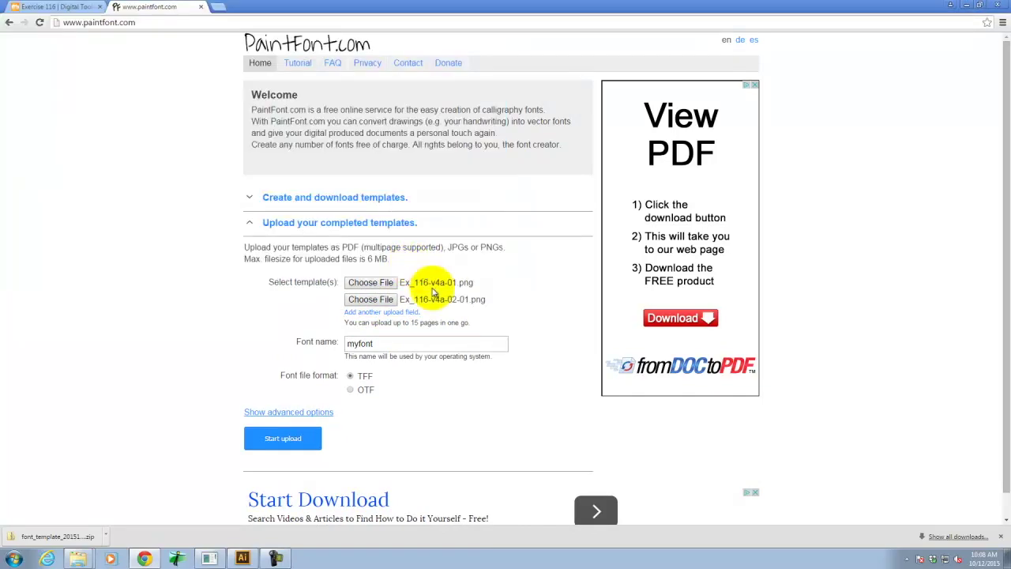
Name the font Grant, choose OTF format, and upload the templates.
double_click(386, 340)
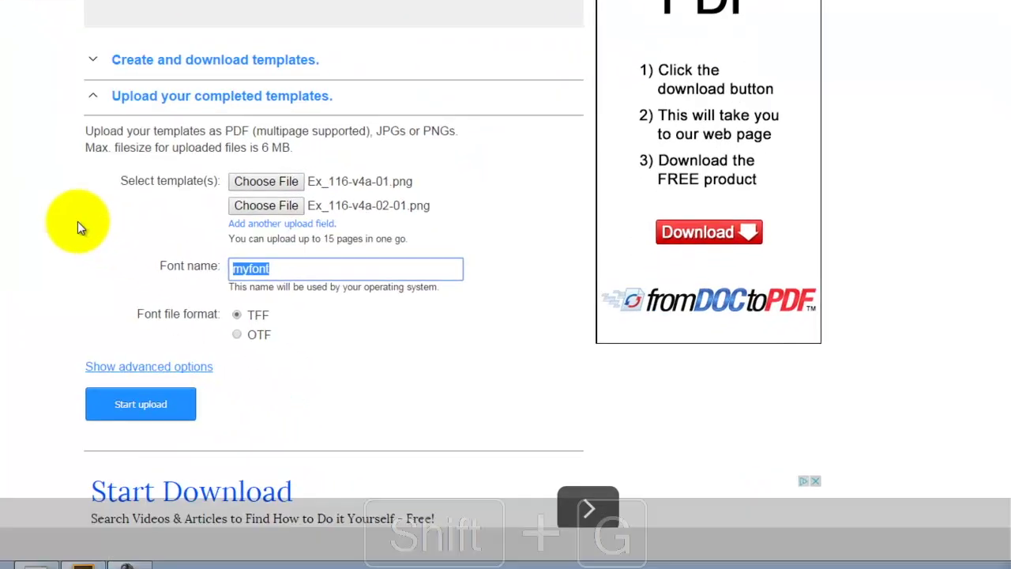
text(Grant)
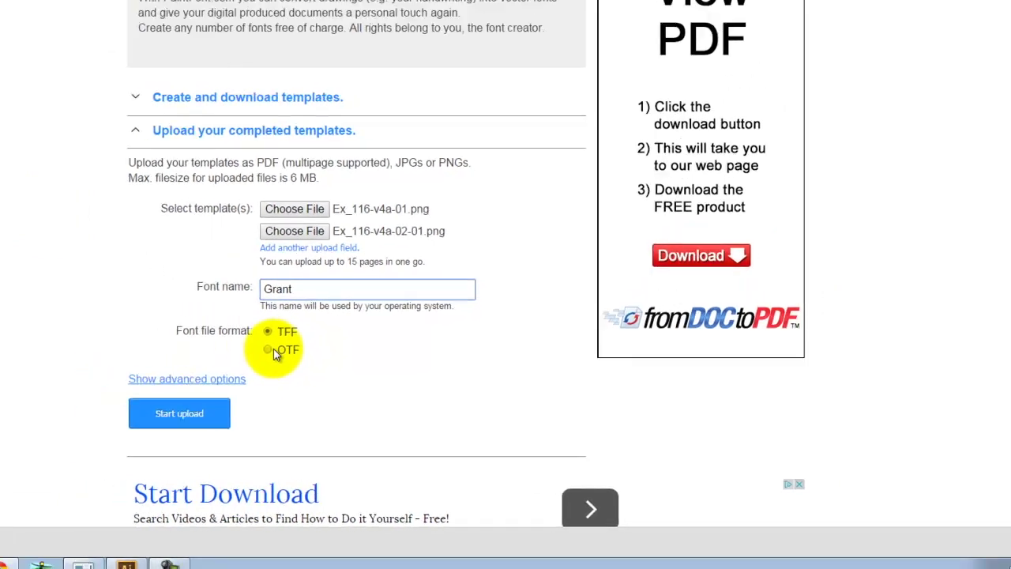
click(269, 350)
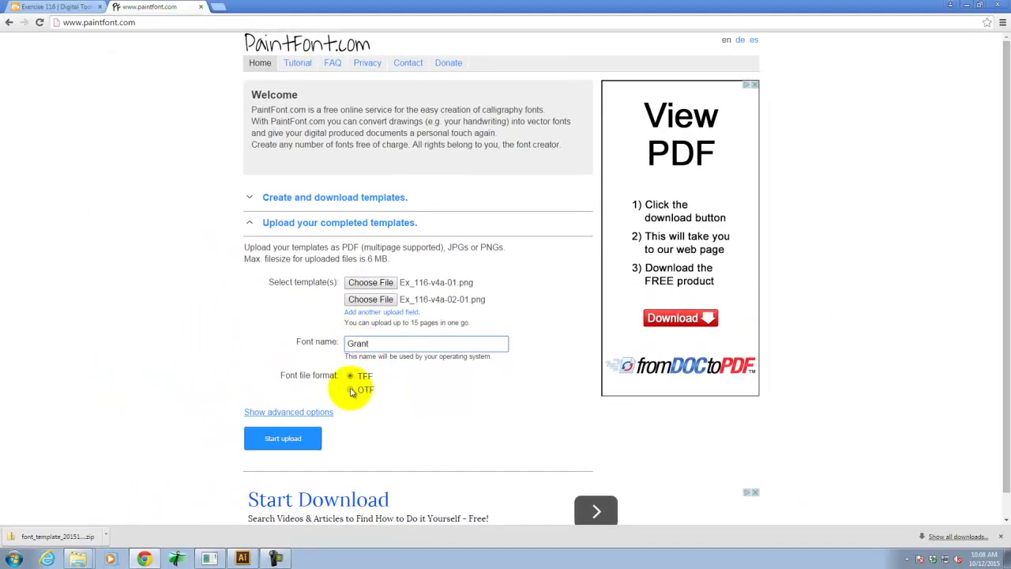
click(276, 441)
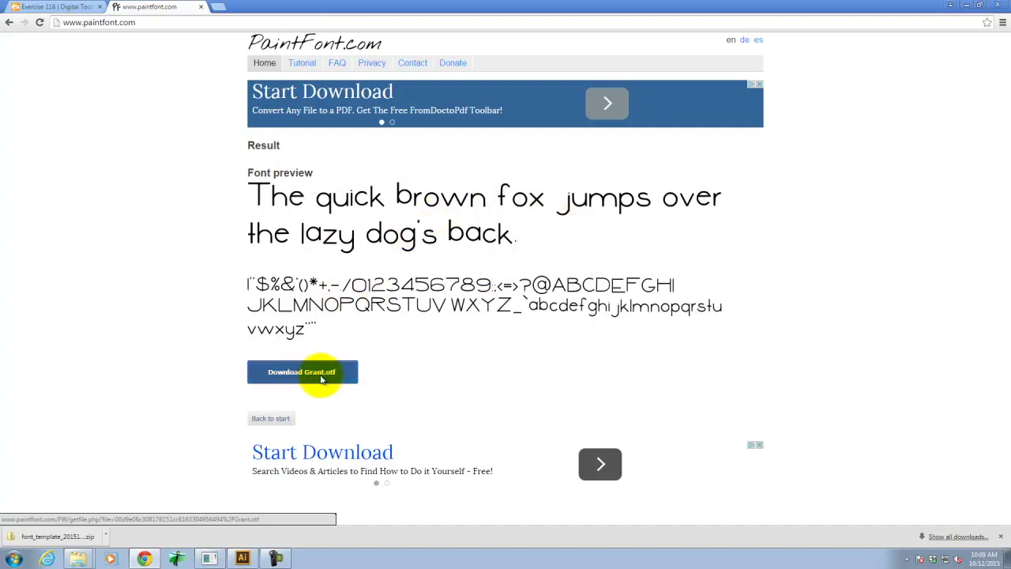
Download Grant.otf and show the file in the Downloads folder.
click(321, 380)
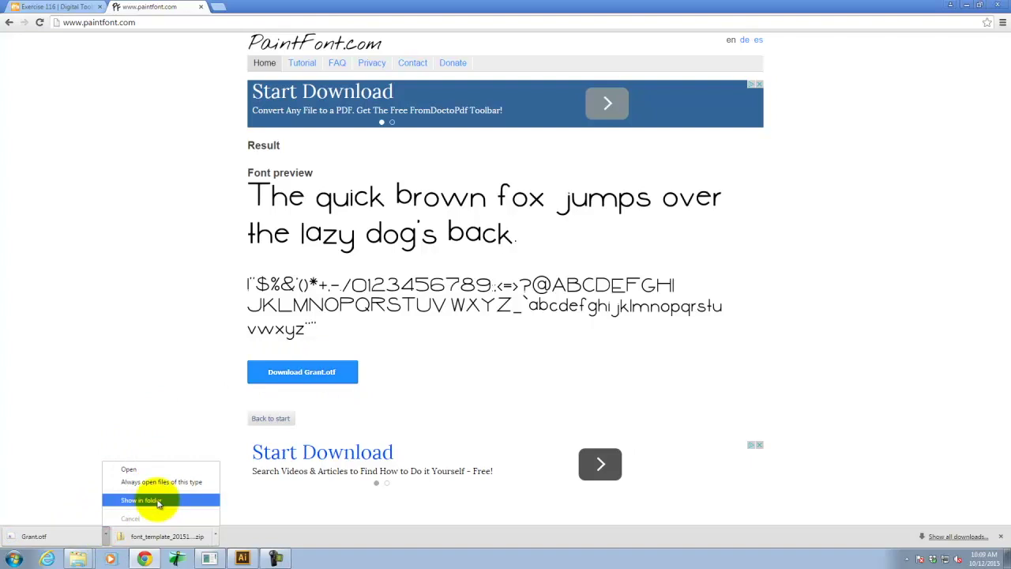
click(154, 500)
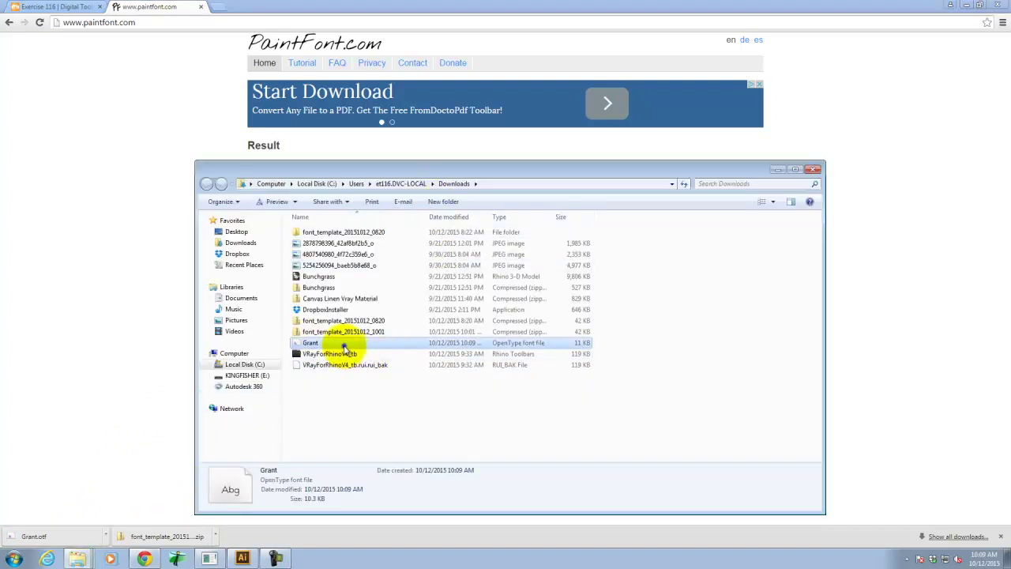
Copy Grant.otf from Downloads and paste it into E:\Dropbox\A135\Ex116.
right_click(344, 348)
click(374, 283)
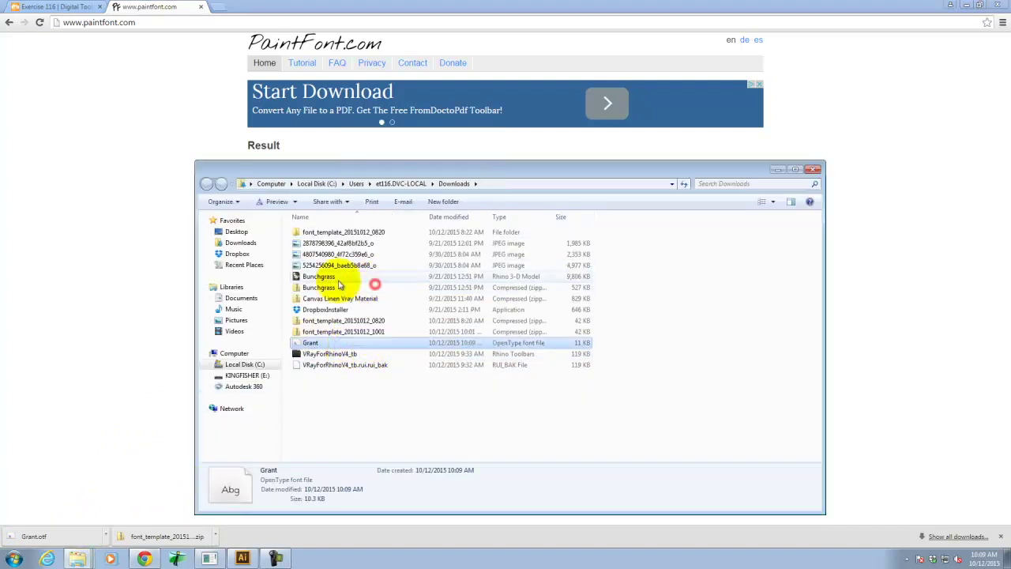
click(245, 375)
click(316, 254)
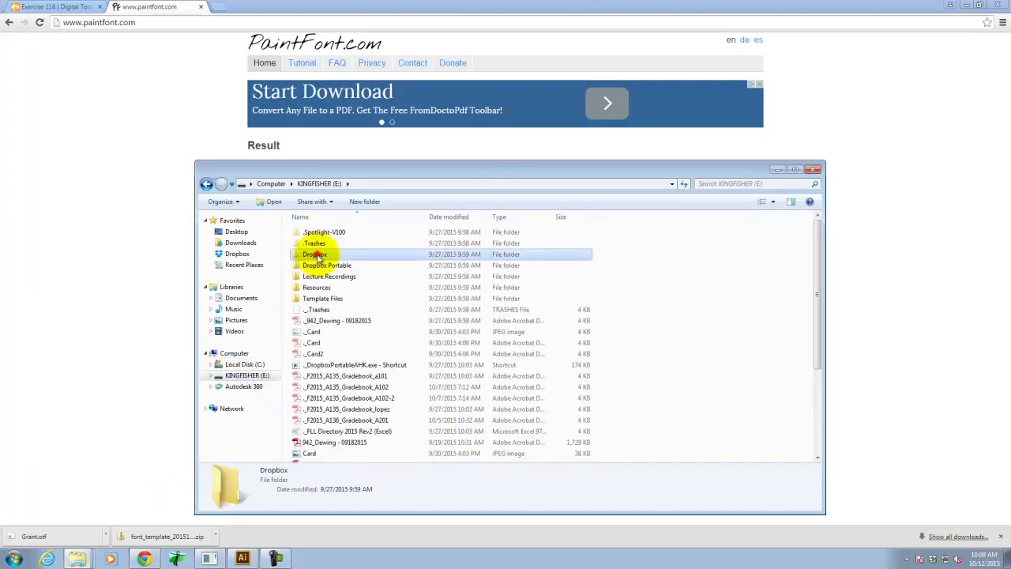
double_click(316, 254)
double_click(316, 247)
click(313, 343)
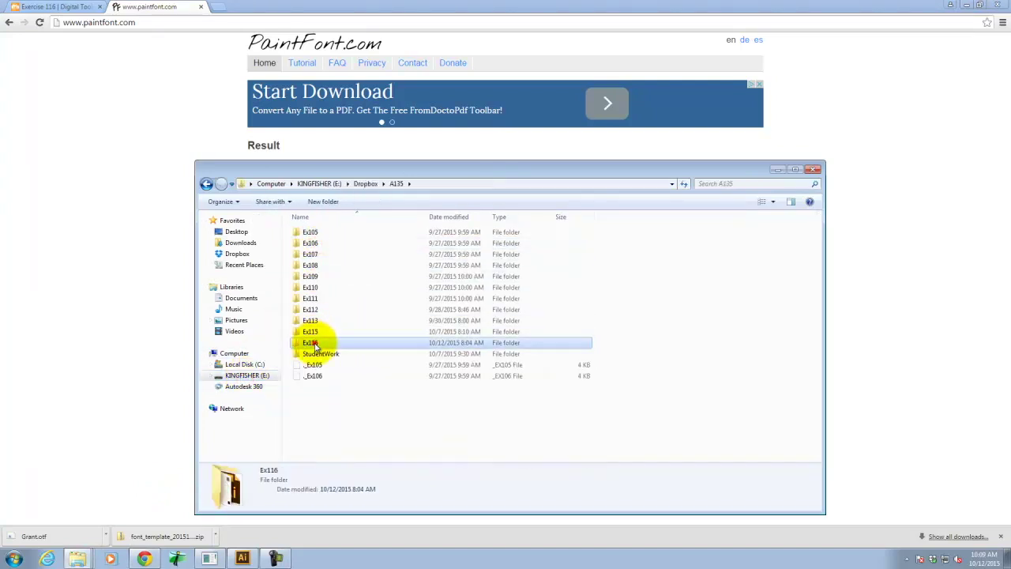
double_click(313, 343)
right_click(336, 393)
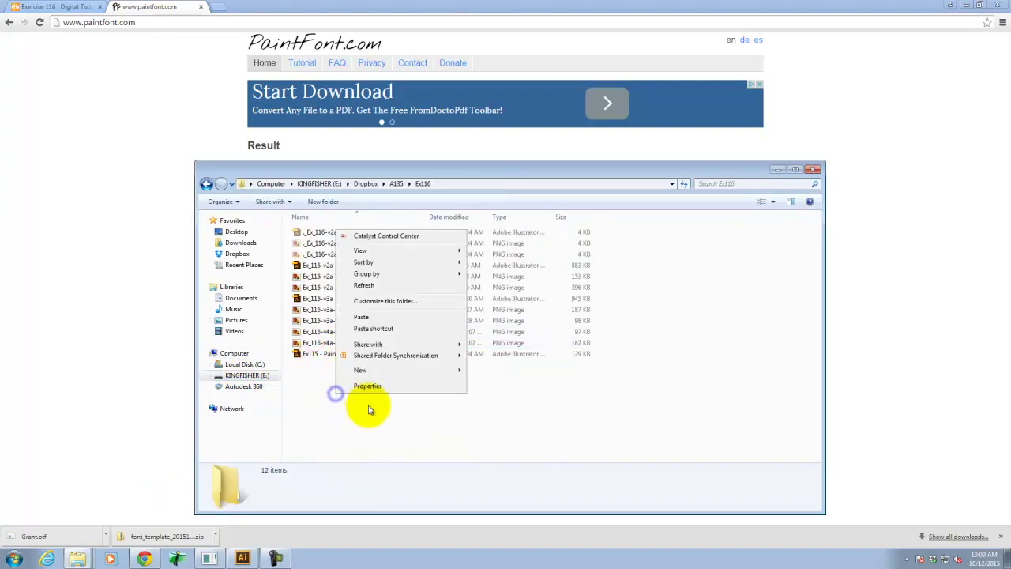
click(368, 317)
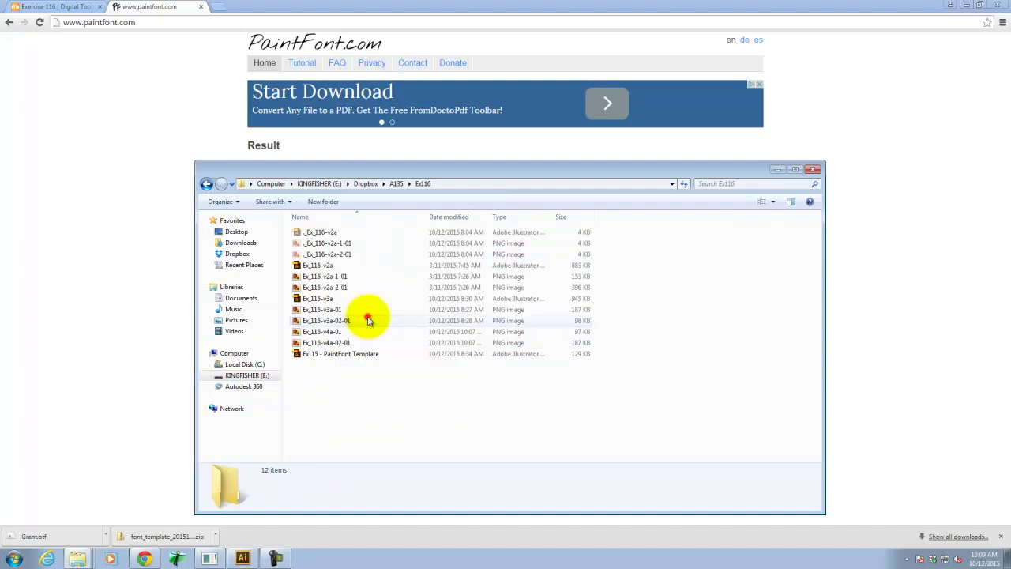
click(384, 403)
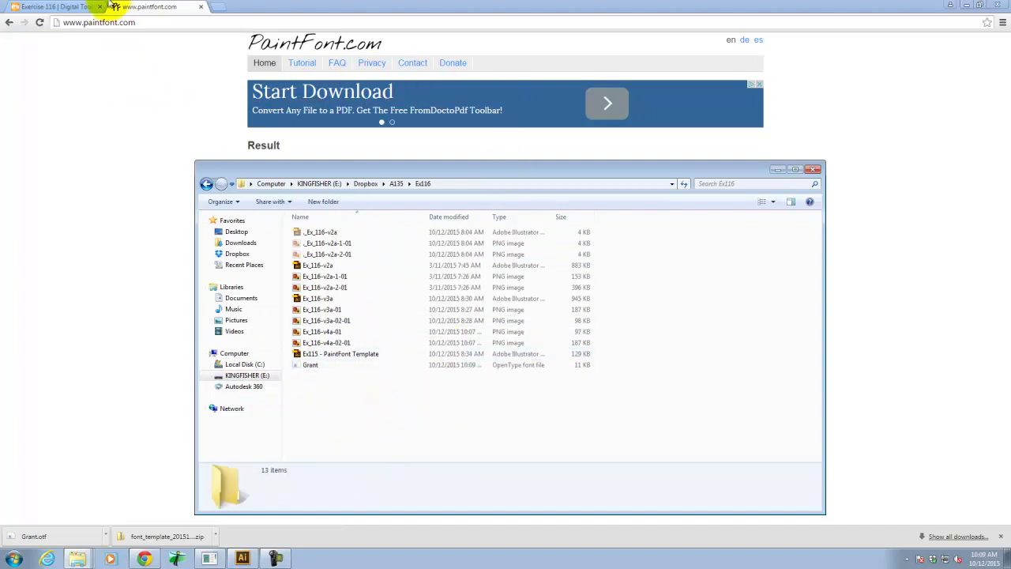
On the Exercise 116 page, choose Save link as for the Sample_Font.indd link.
click(49, 6)
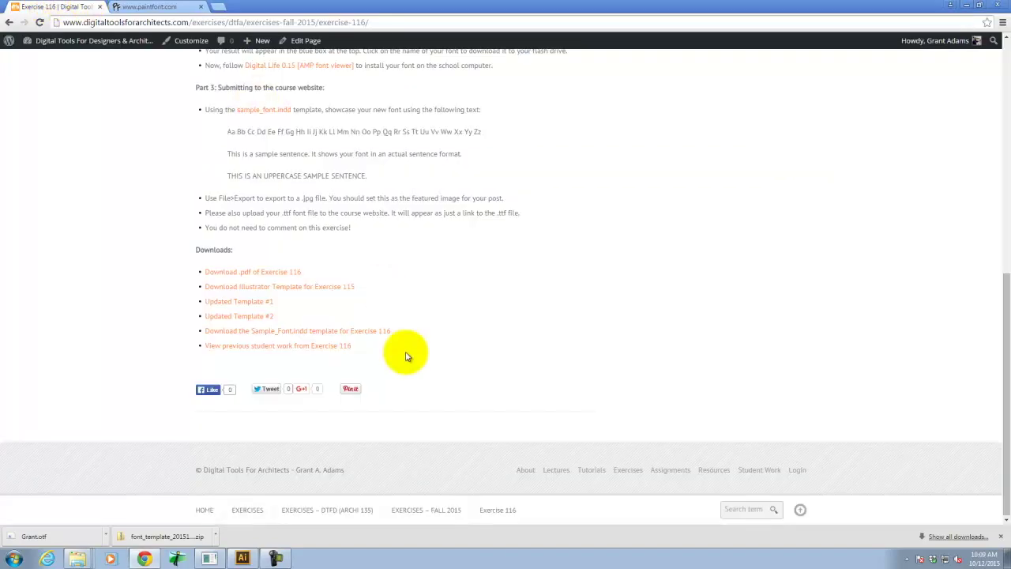
scroll(357, 261, up, 6)
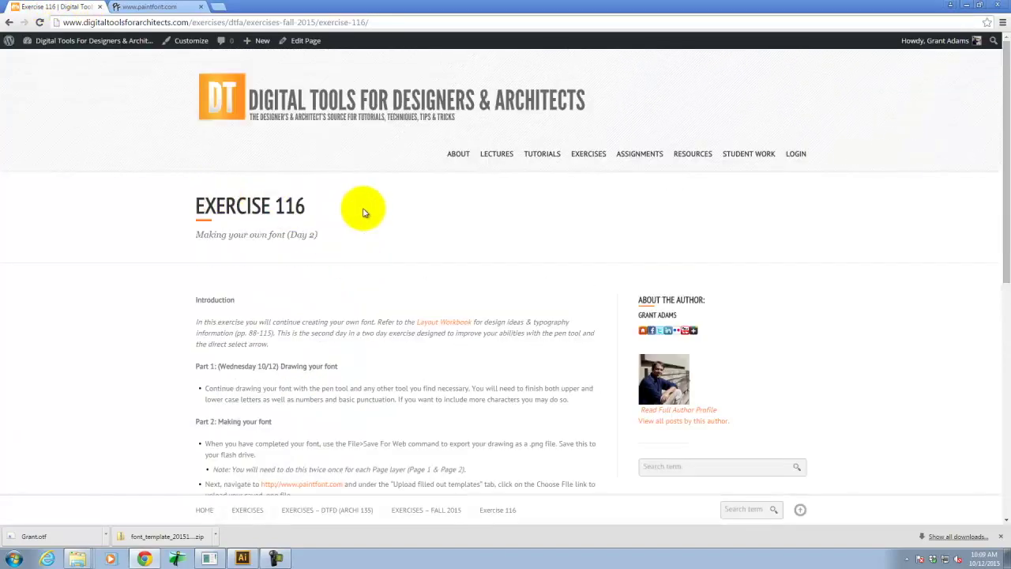
scroll(425, 275, down, 6)
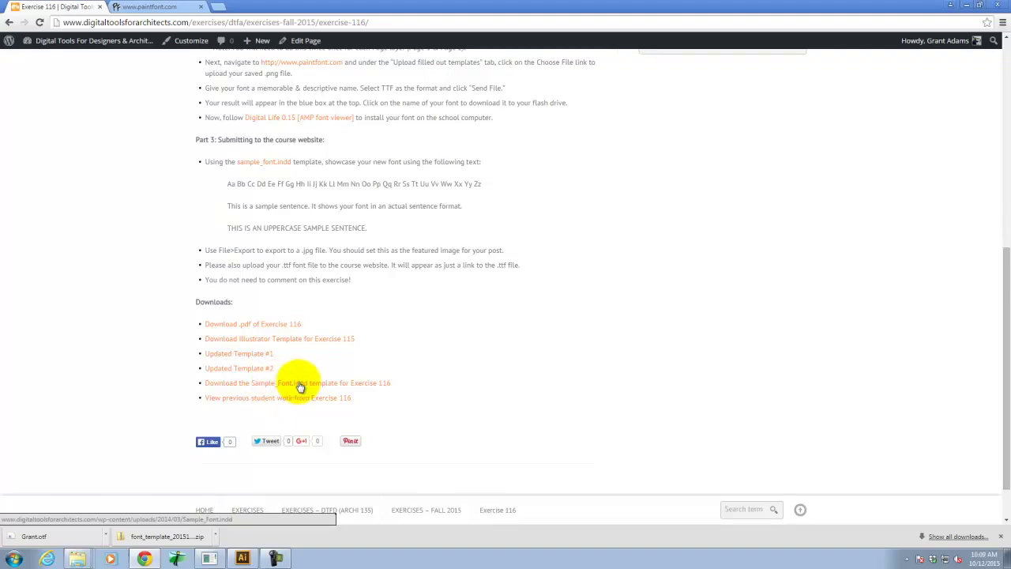
right_click(296, 385)
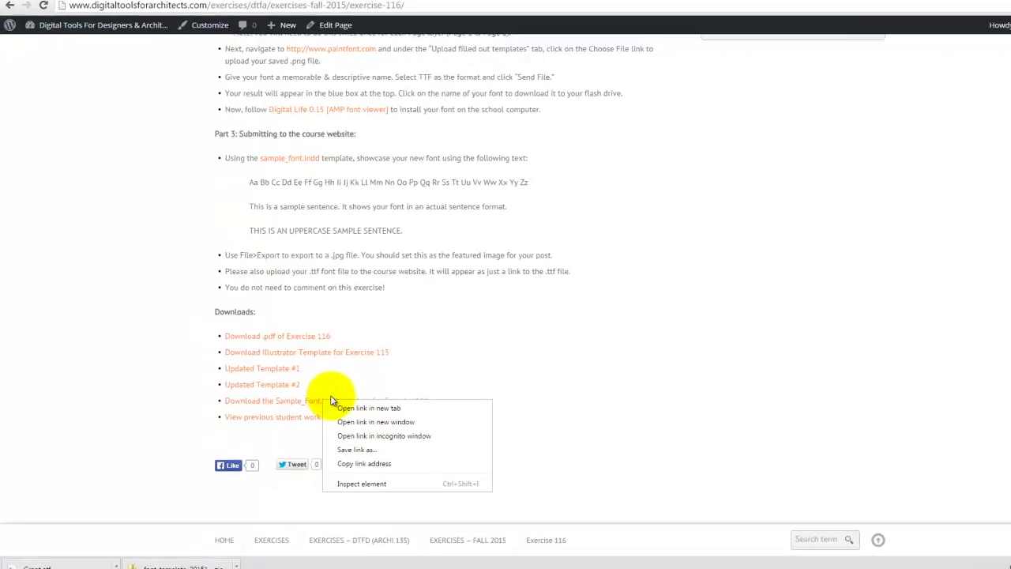
click(318, 425)
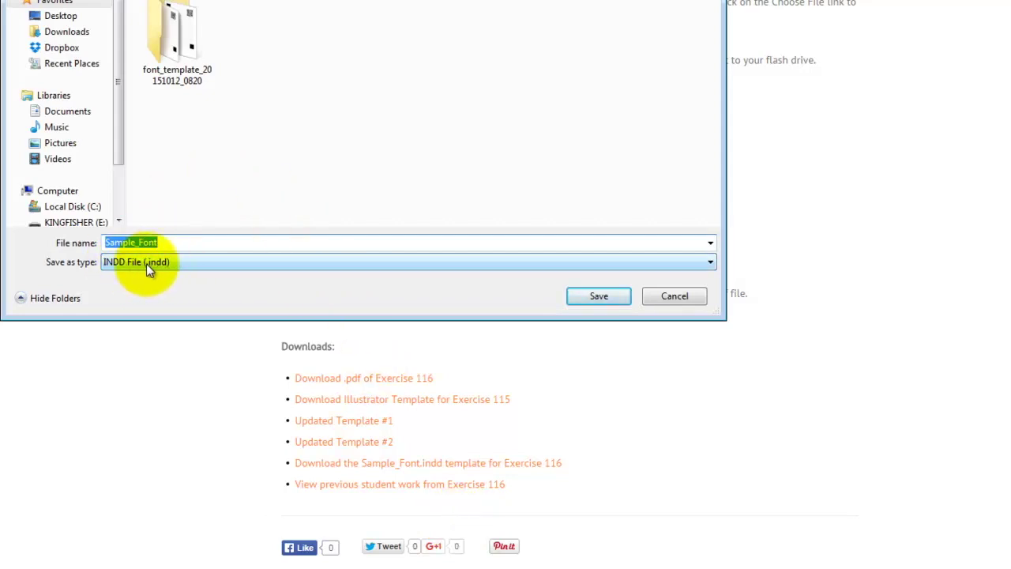
Save Sample_Font.indd into E:\Dropbox\A135\Ex116.
click(69, 221)
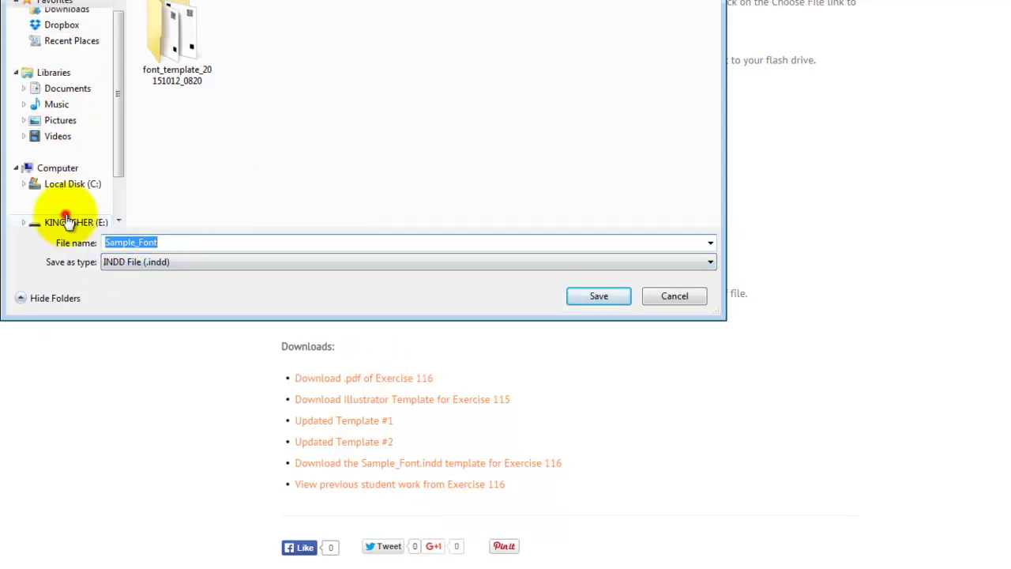
click(189, 45)
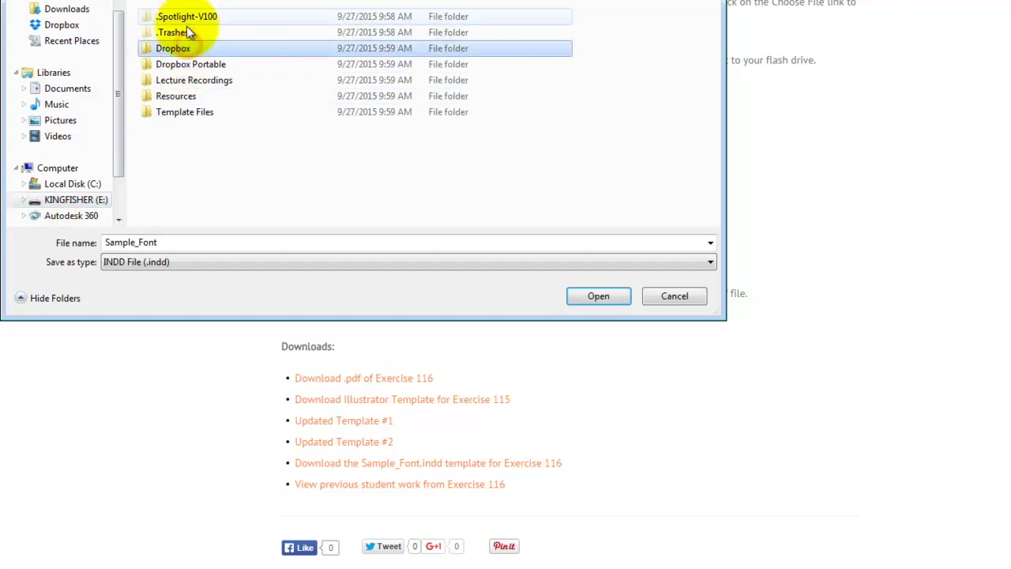
double_click(176, 51)
double_click(170, 31)
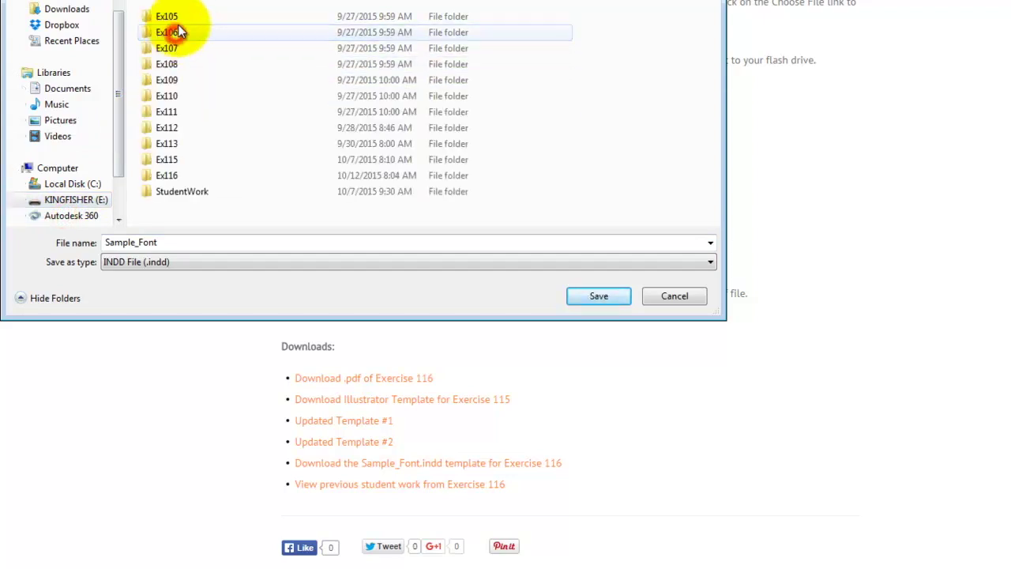
double_click(171, 176)
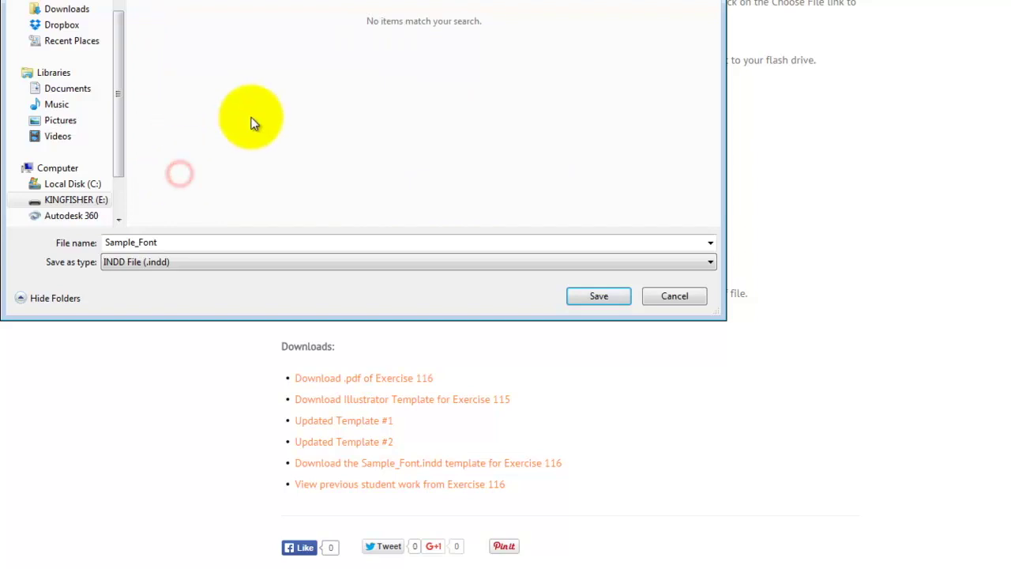
double_click(178, 240)
click(599, 296)
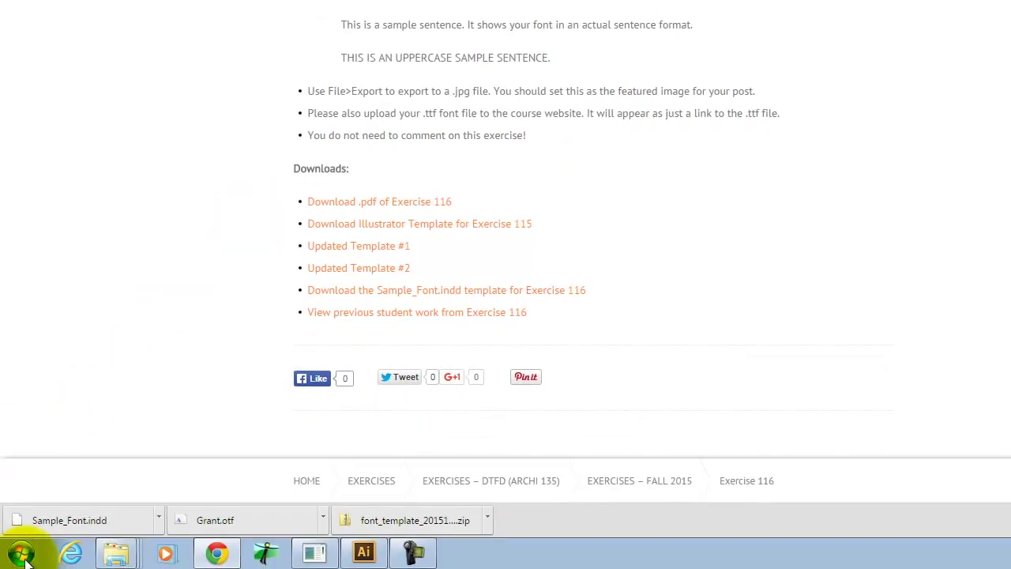
click(21, 553)
Through Computer, open KINGFISHER (E:) > Resources > FontViewer and launch FontViewer.exe.
click(21, 557)
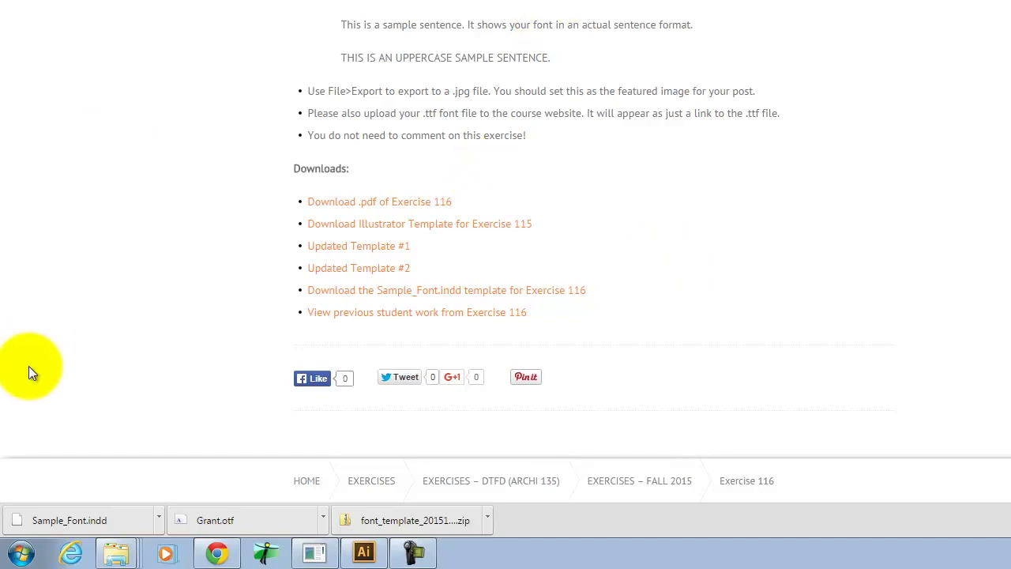
click(19, 552)
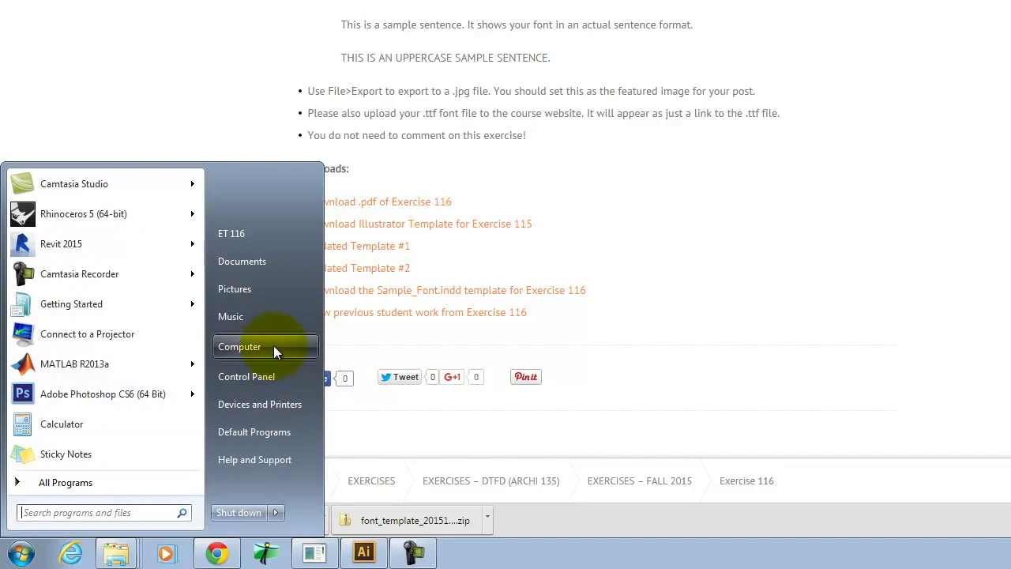
click(68, 430)
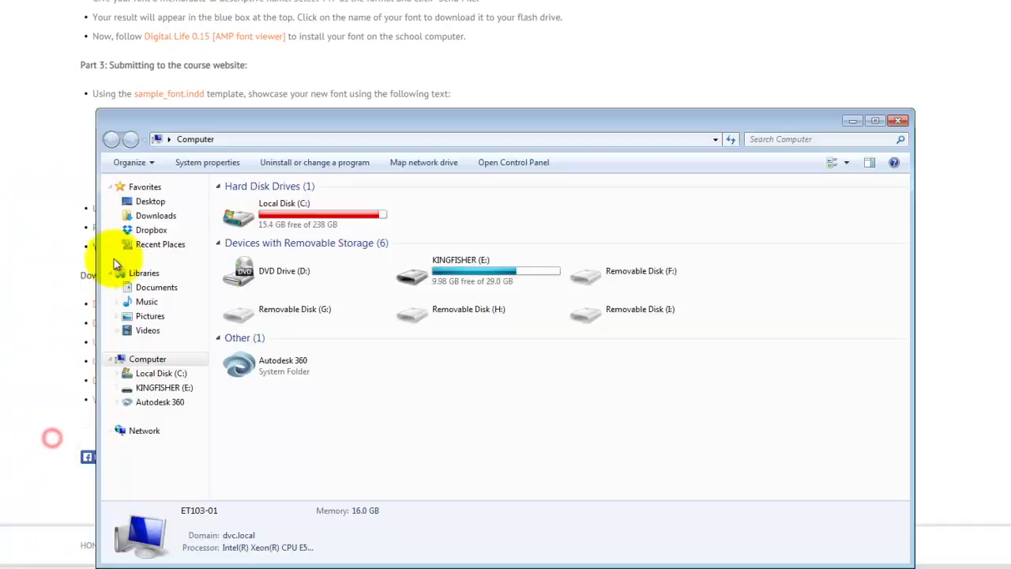
double_click(444, 264)
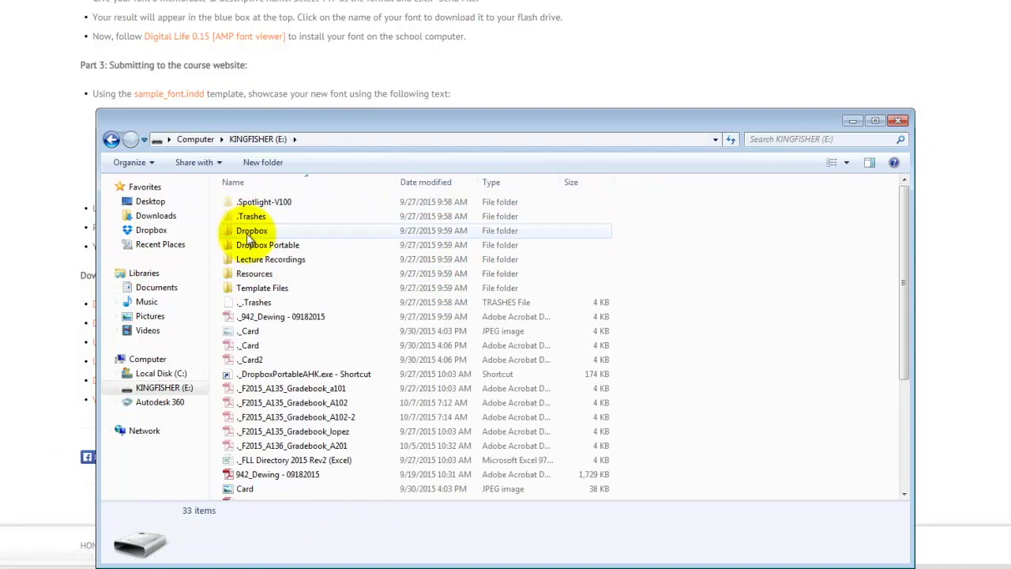
double_click(292, 276)
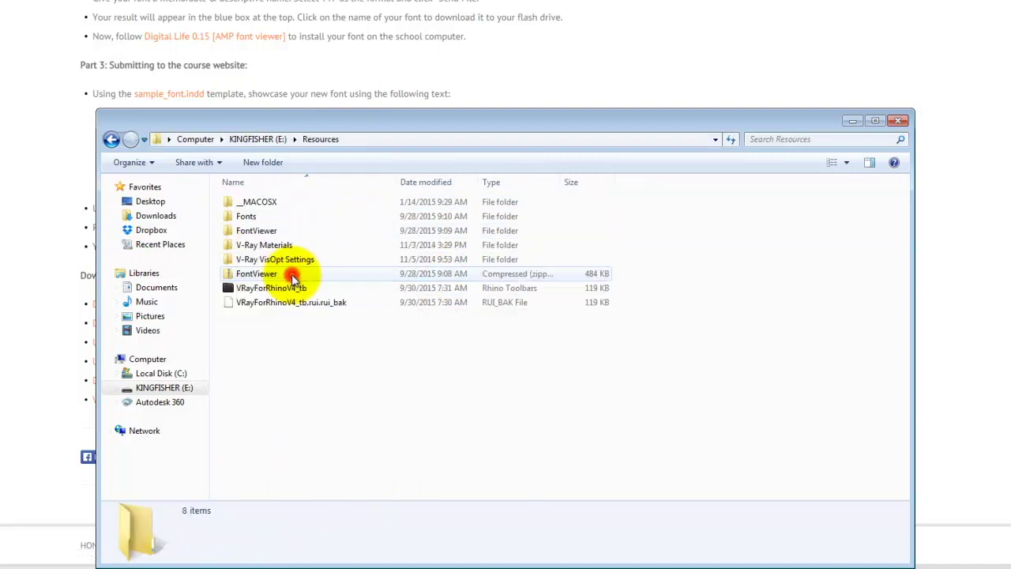
click(266, 235)
double_click(258, 236)
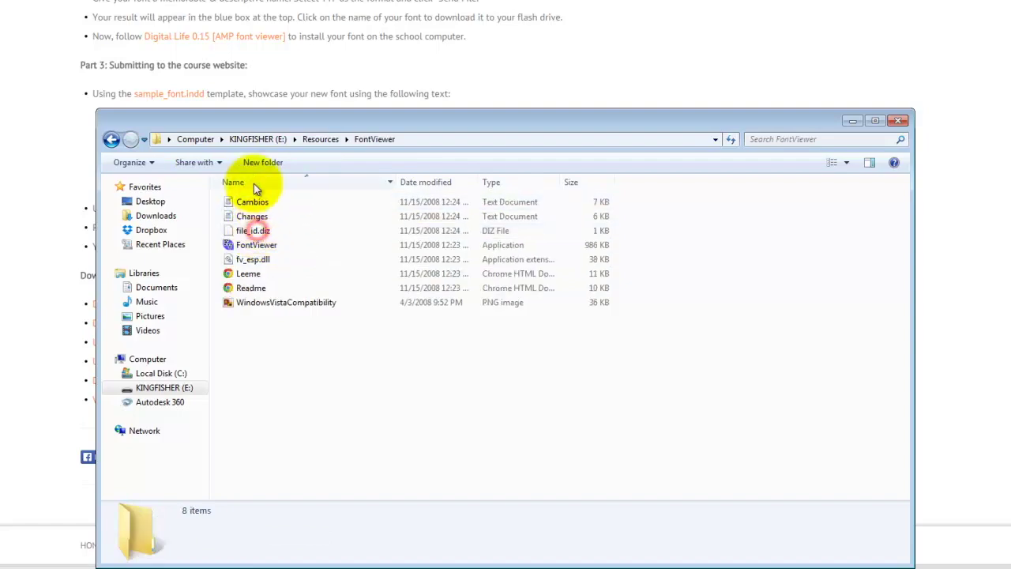
click(257, 245)
double_click(257, 245)
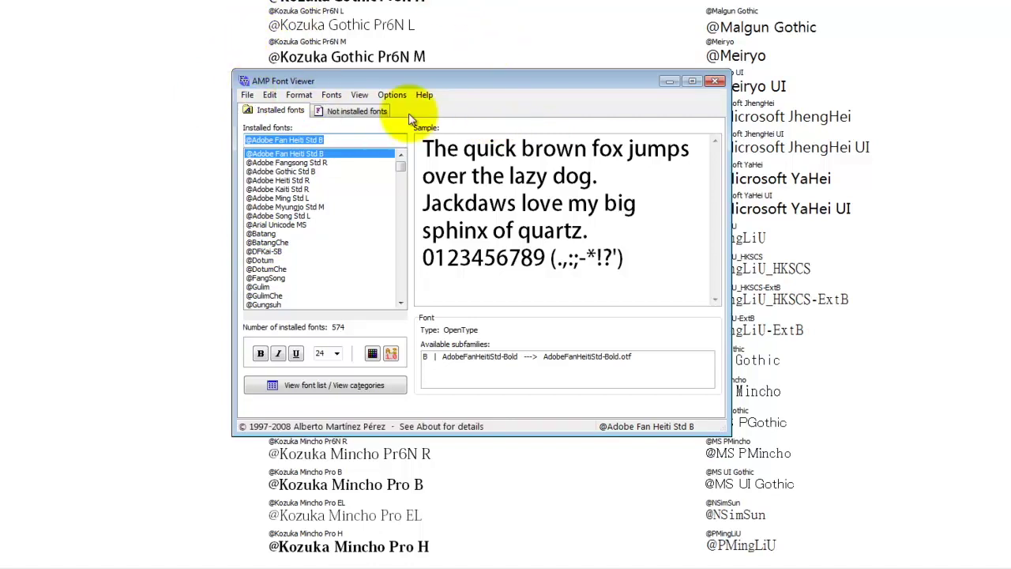
Temporarily install Grant.otf from E:\Dropbox\A135\Ex116 via the Not installed fonts tab.
click(362, 111)
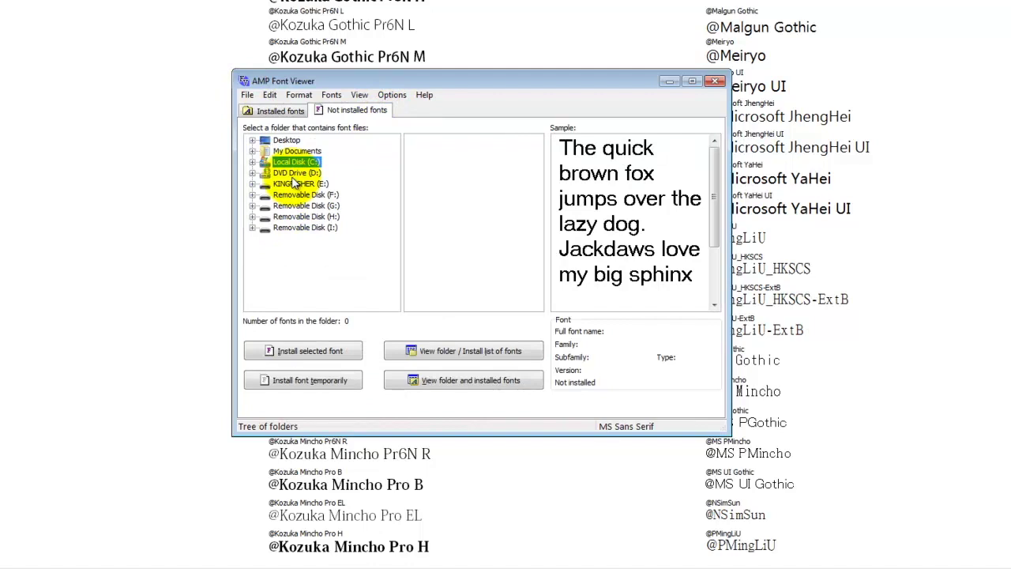
click(253, 183)
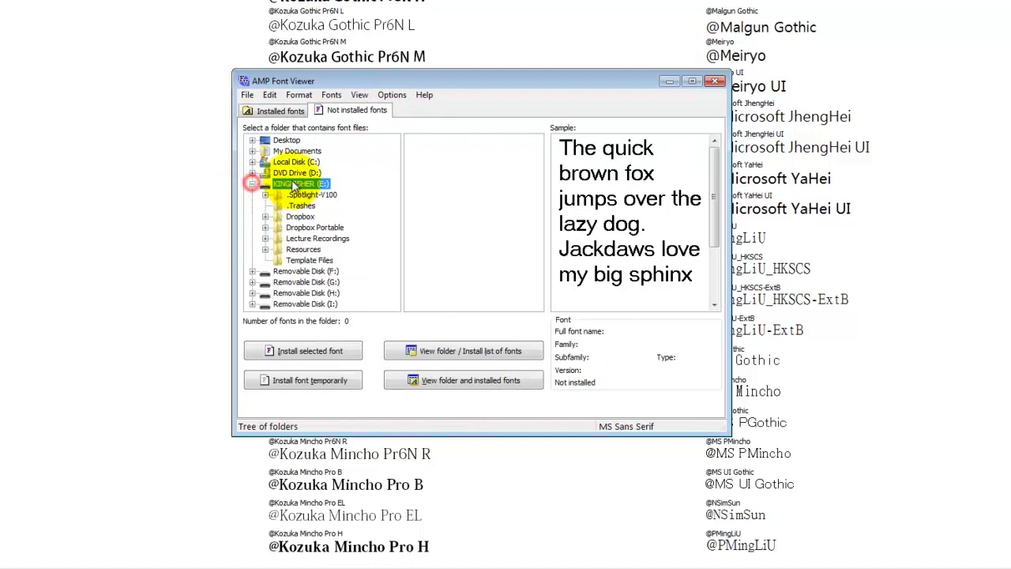
click(266, 216)
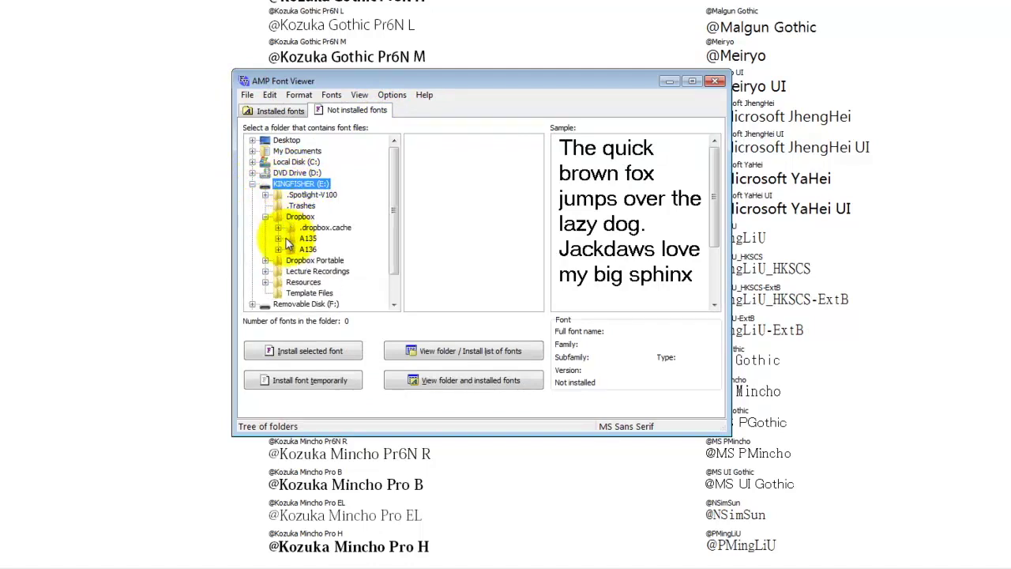
click(278, 238)
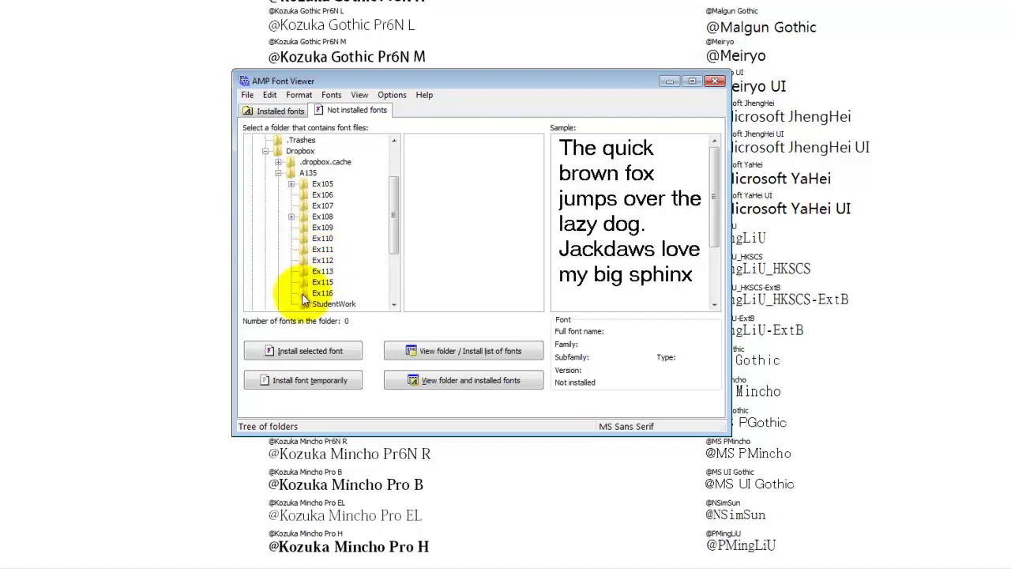
click(427, 140)
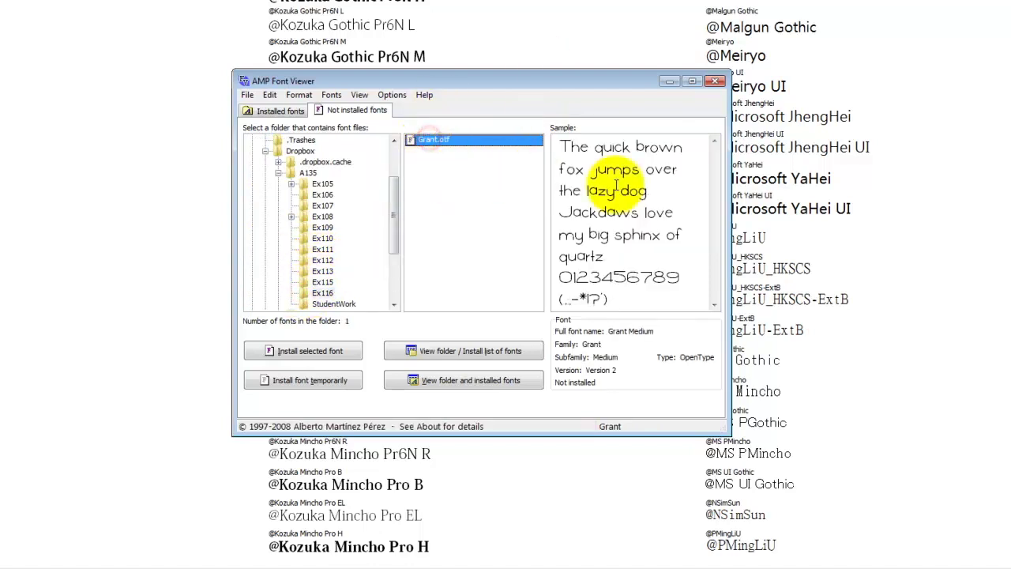
click(339, 380)
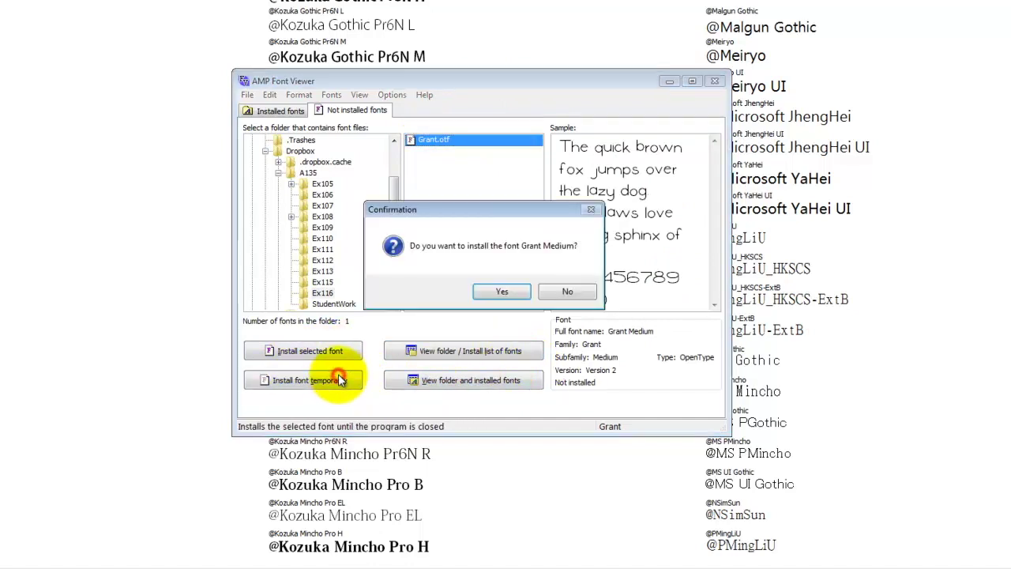
click(505, 291)
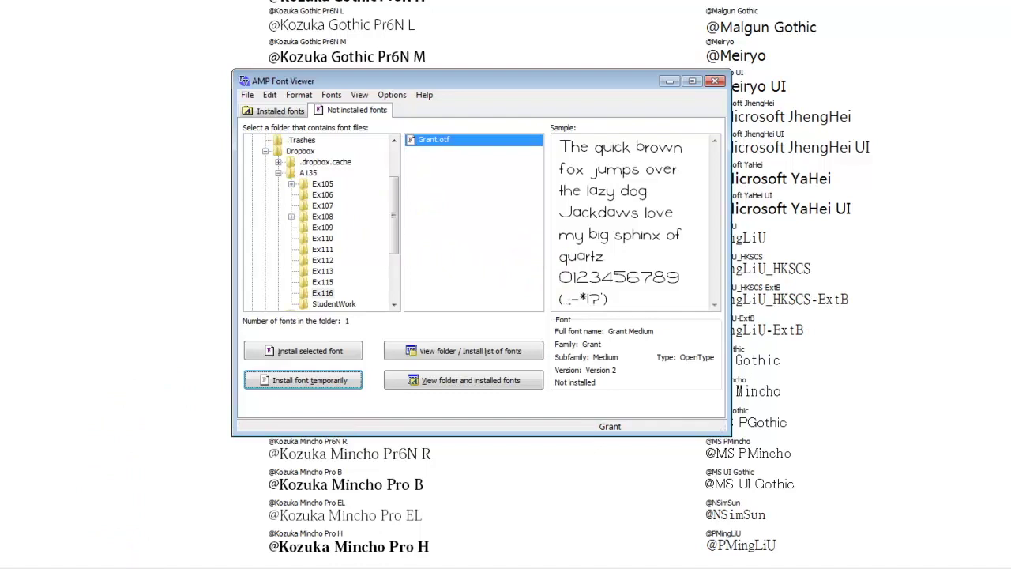
key(super)
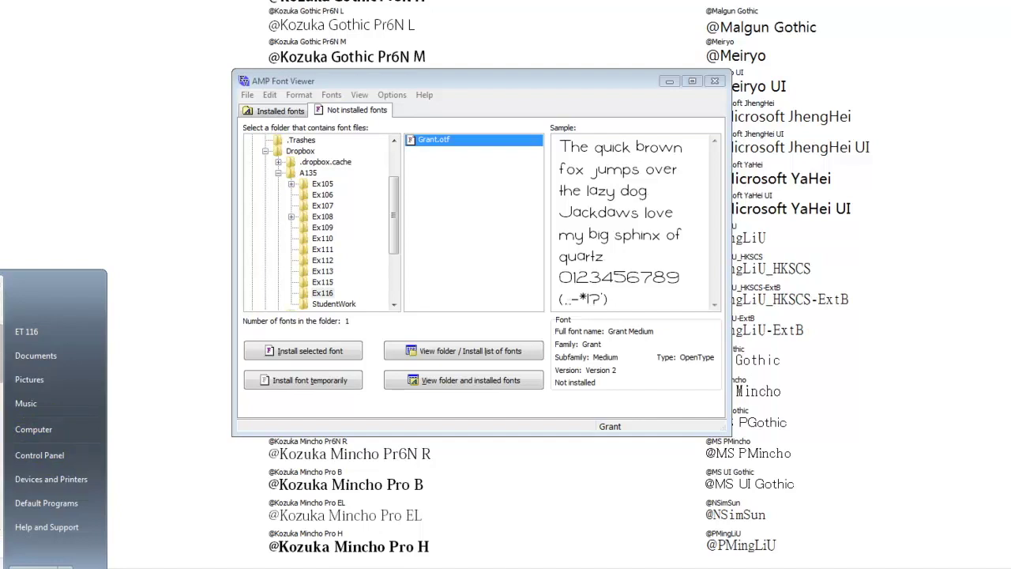
click(7, 439)
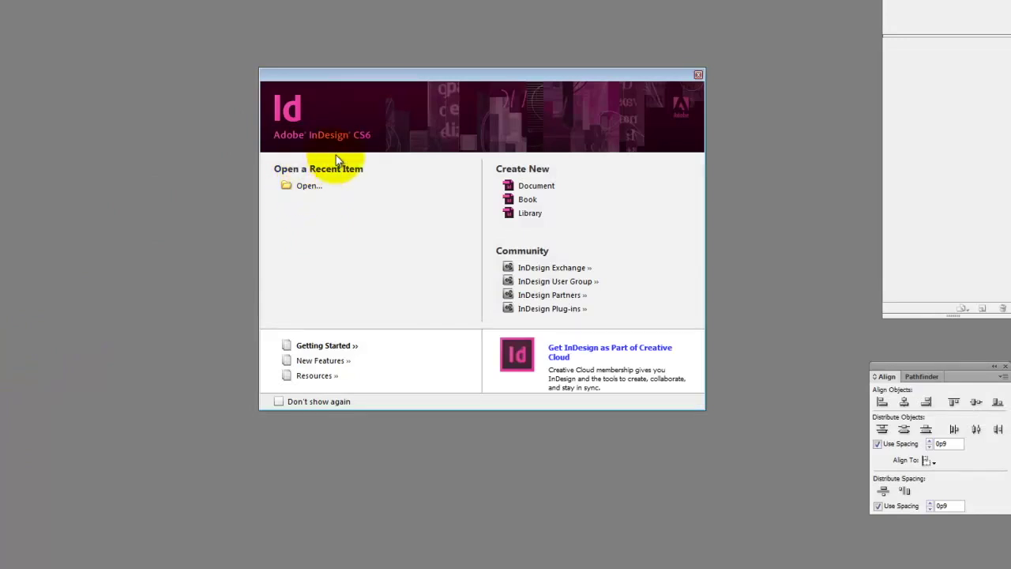
Open Sample_Font.indd from KINGFISHER (E:) > Dropbox > A135 > Ex116.
click(357, 71)
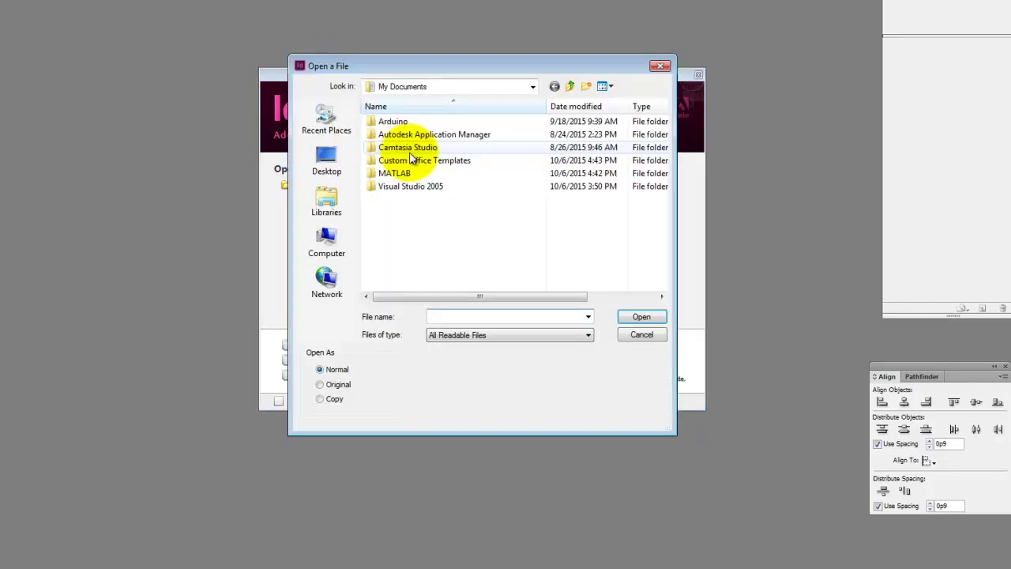
click(439, 86)
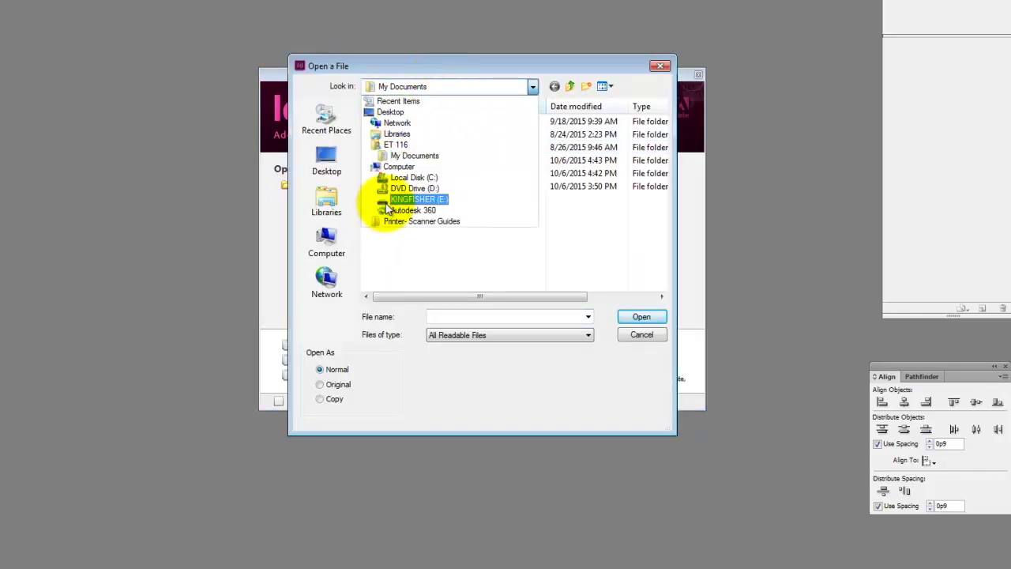
click(389, 198)
double_click(395, 147)
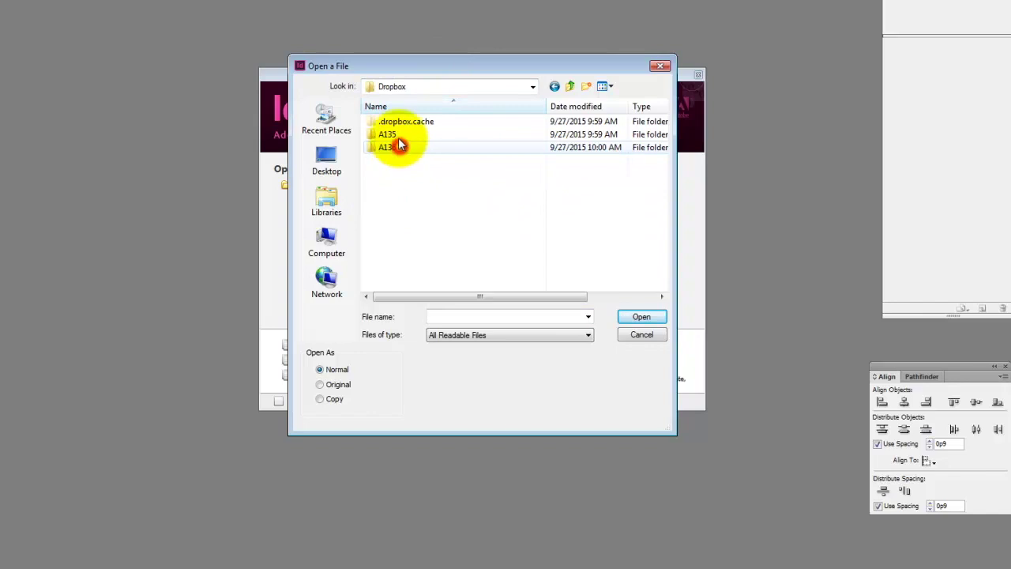
double_click(394, 138)
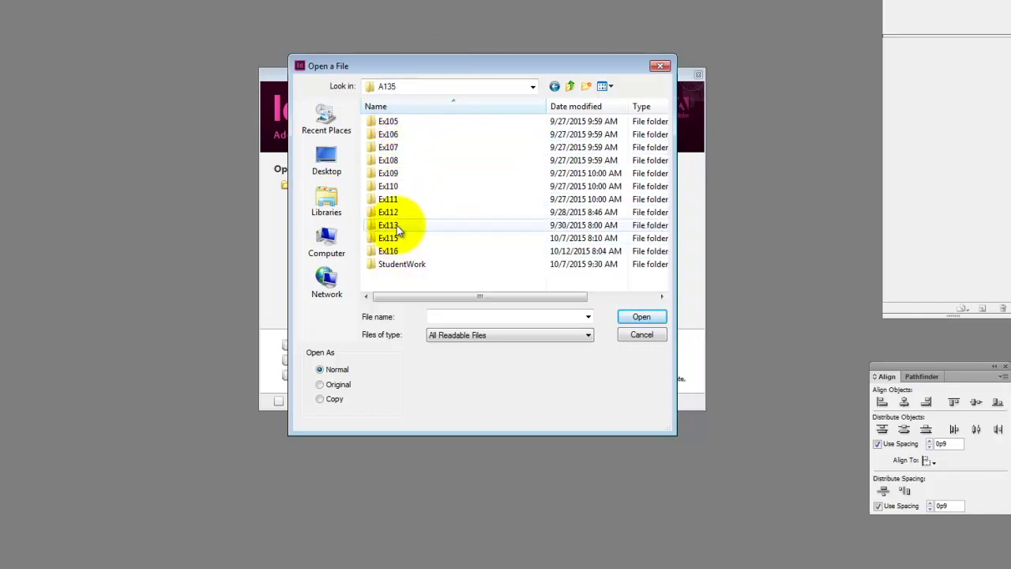
double_click(402, 253)
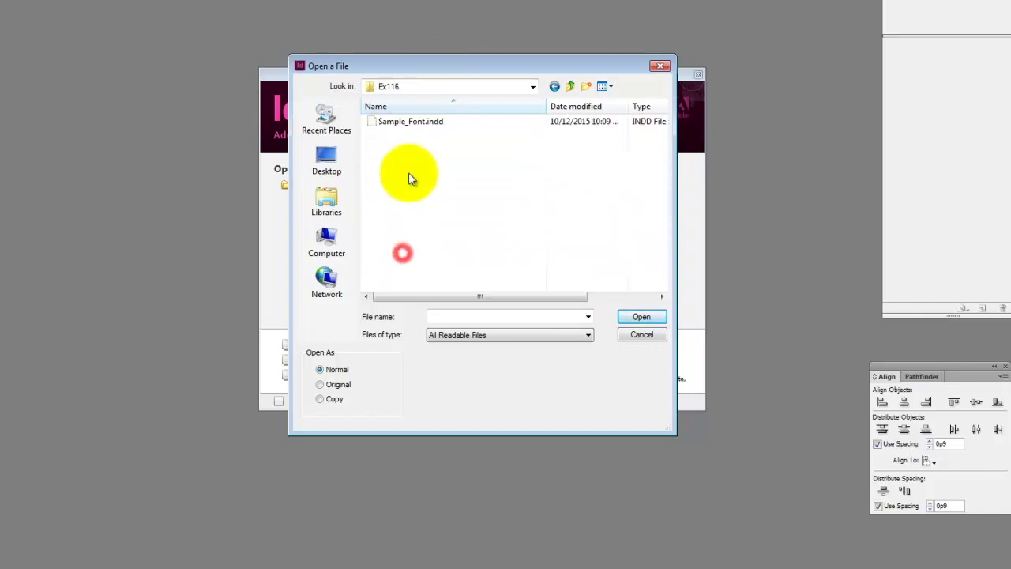
click(412, 126)
click(640, 317)
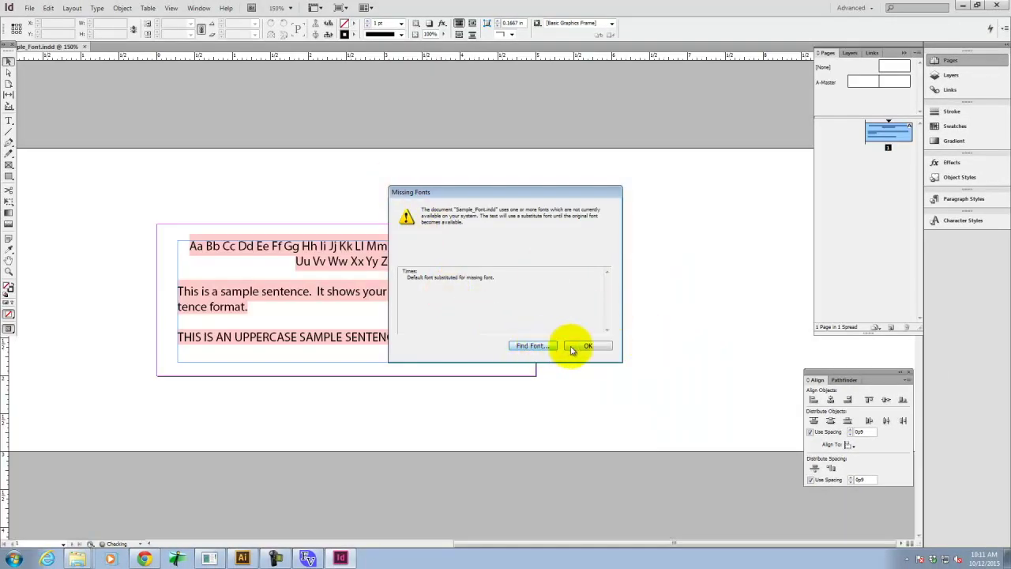
Dismiss the Missing Fonts alert and set the alphabet and sample sentences to Grant.
click(587, 345)
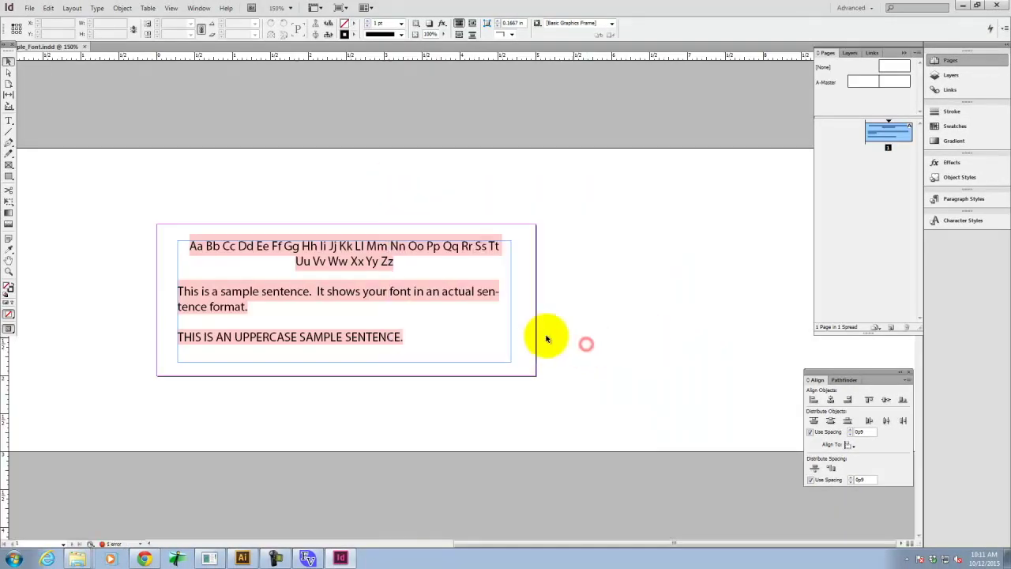
click(420, 338)
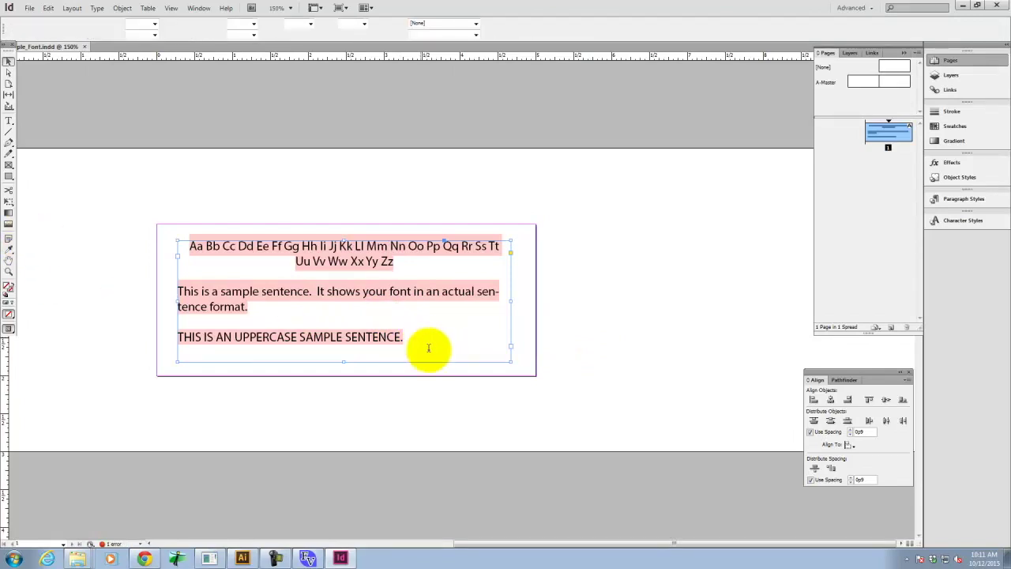
double_click(416, 339)
drag(416, 343, 102, 204)
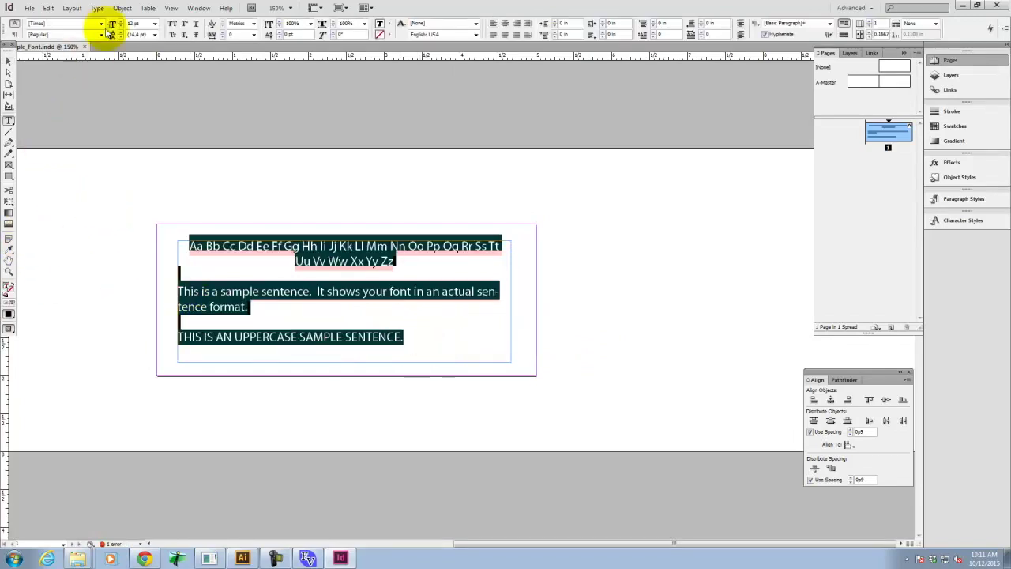
click(82, 25)
double_click(82, 26)
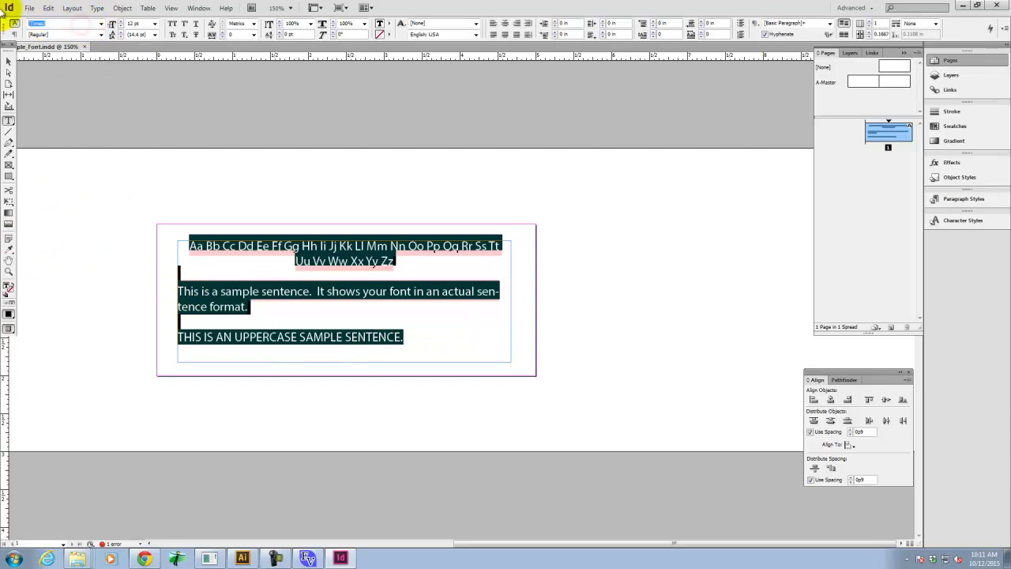
text(Grant)
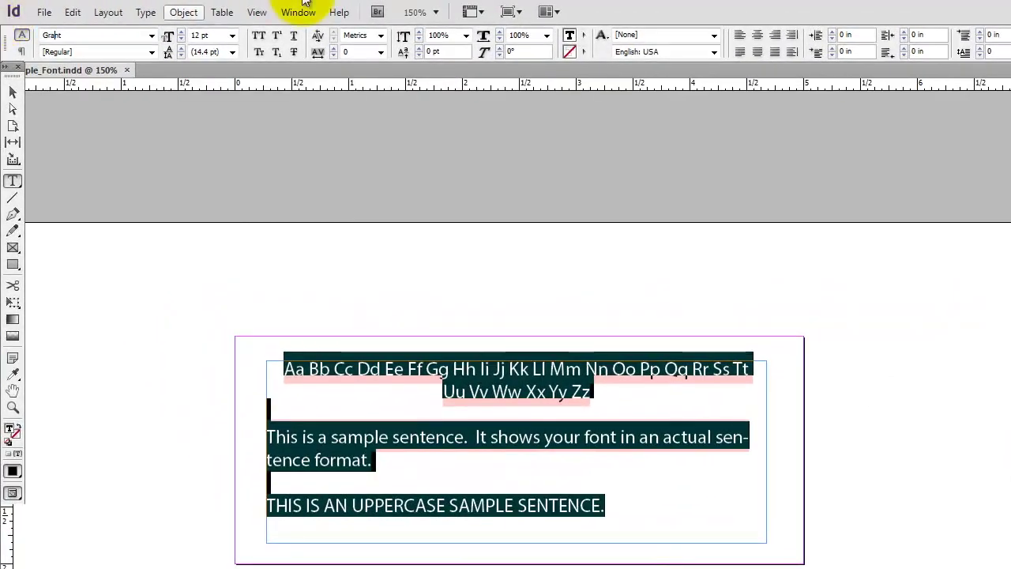
key(Tab)
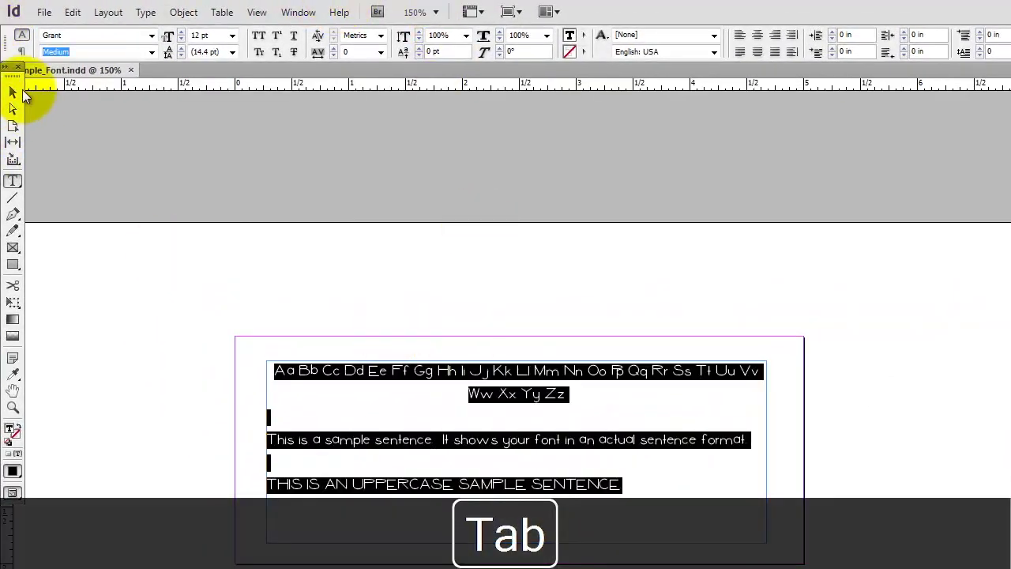
click(13, 93)
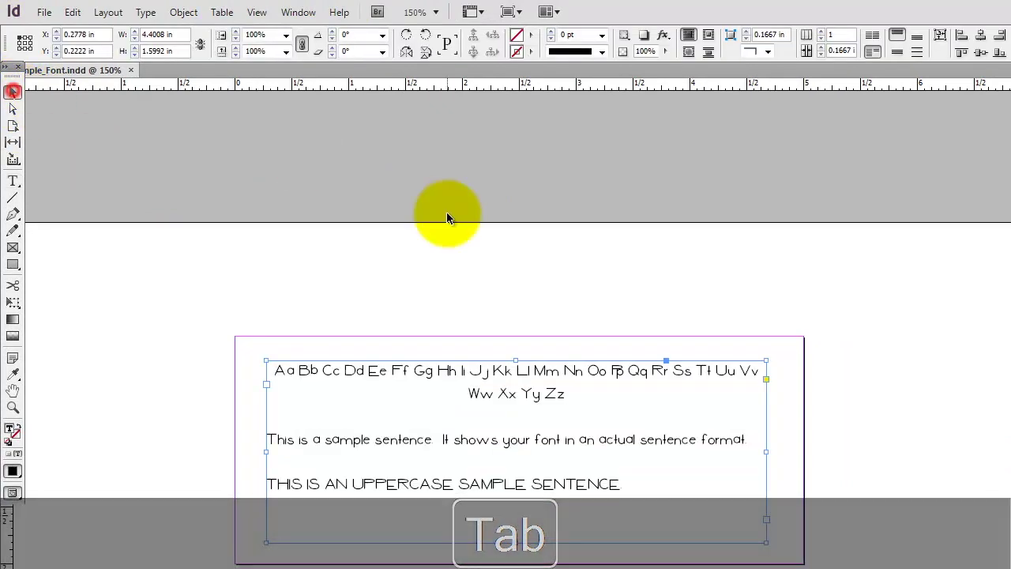
click(676, 261)
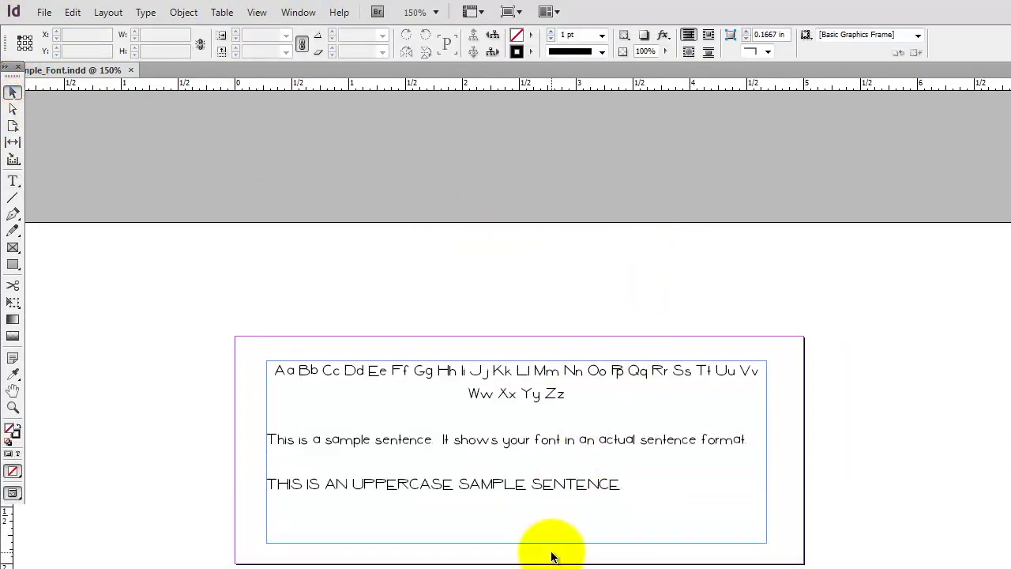
Export the InDesign page as a JPEG named Sample_Font_Grant in the Ex116 folder.
click(44, 10)
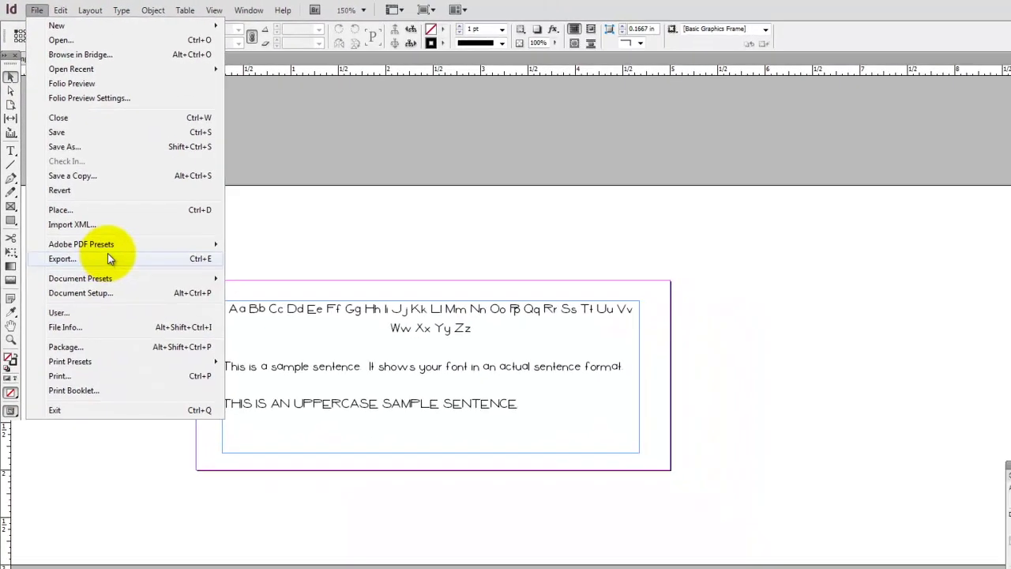
click(128, 302)
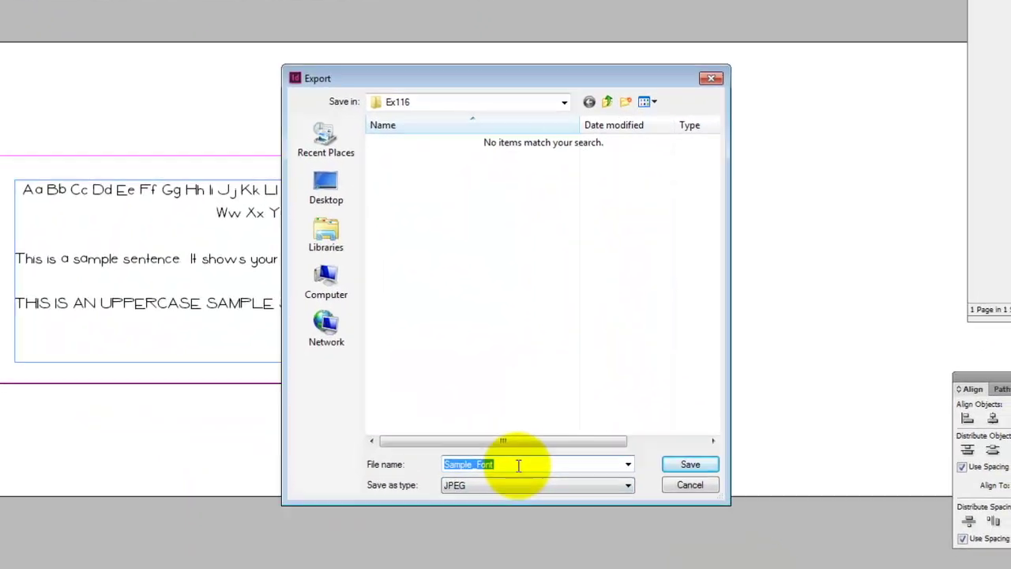
click(518, 465)
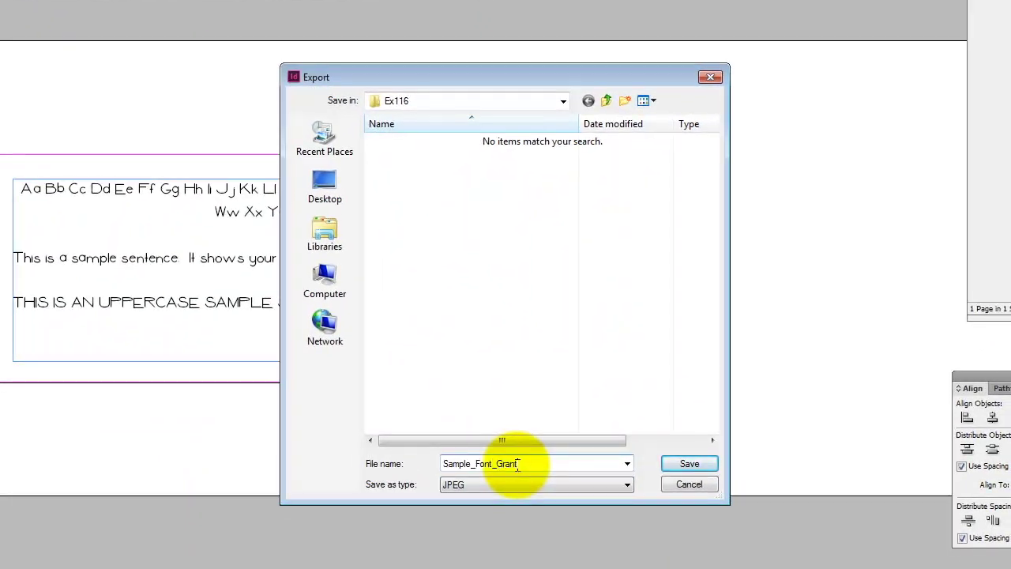
click(698, 464)
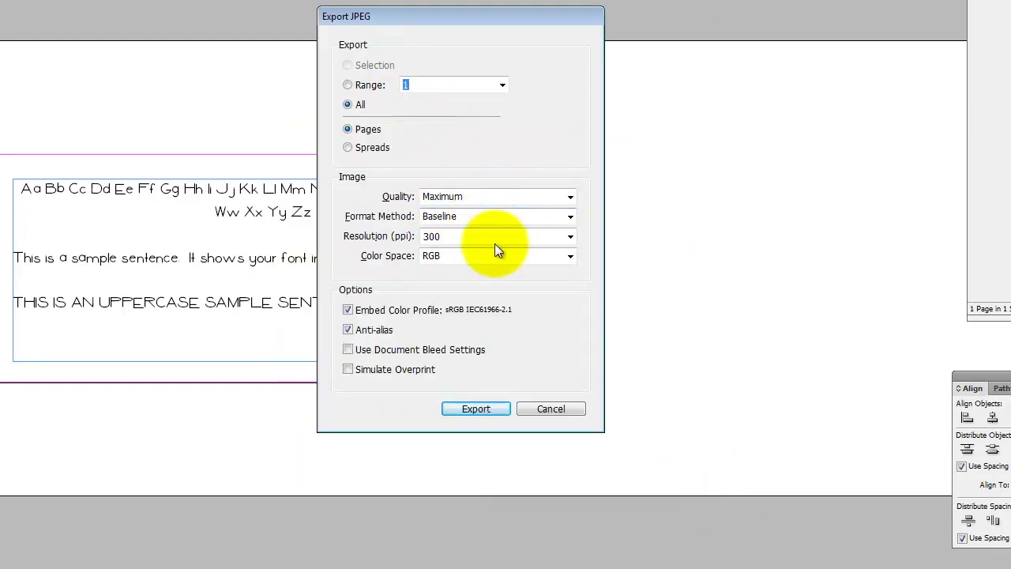
click(476, 409)
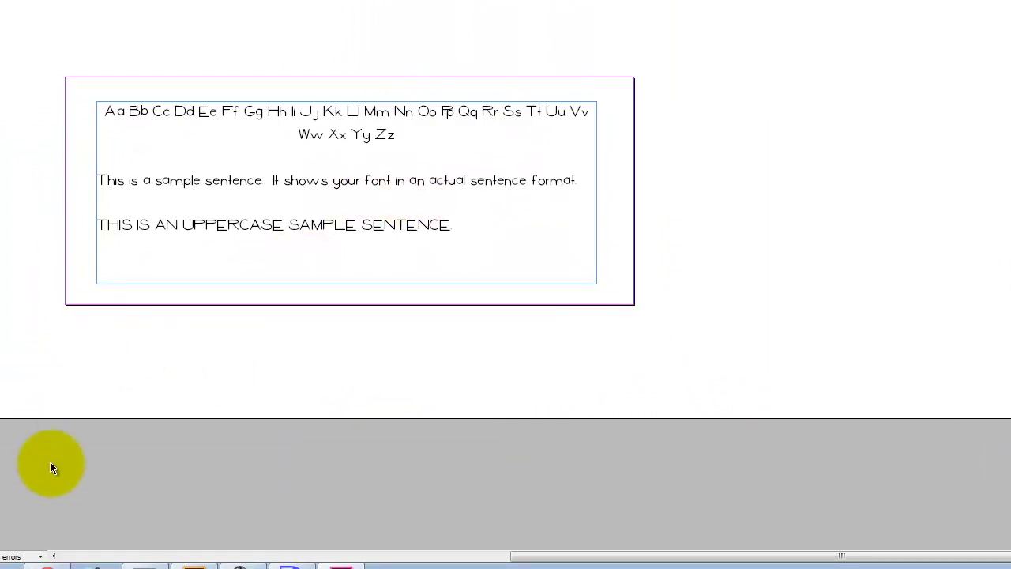
click(47, 565)
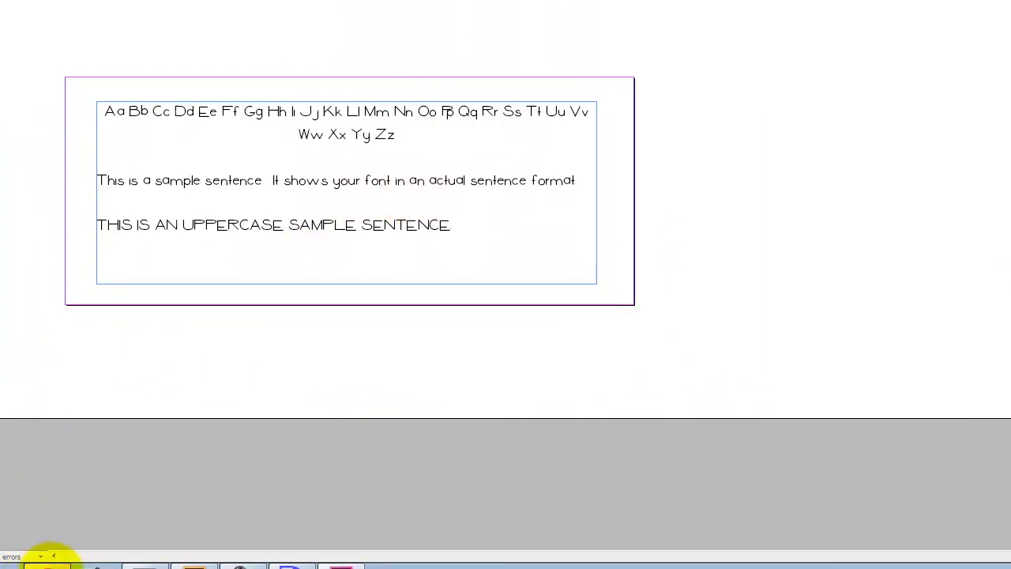
Title the new post 'Font - Exercise 116 - ' followed by the student's name, correcting a typo.
mouse_move(209, 0)
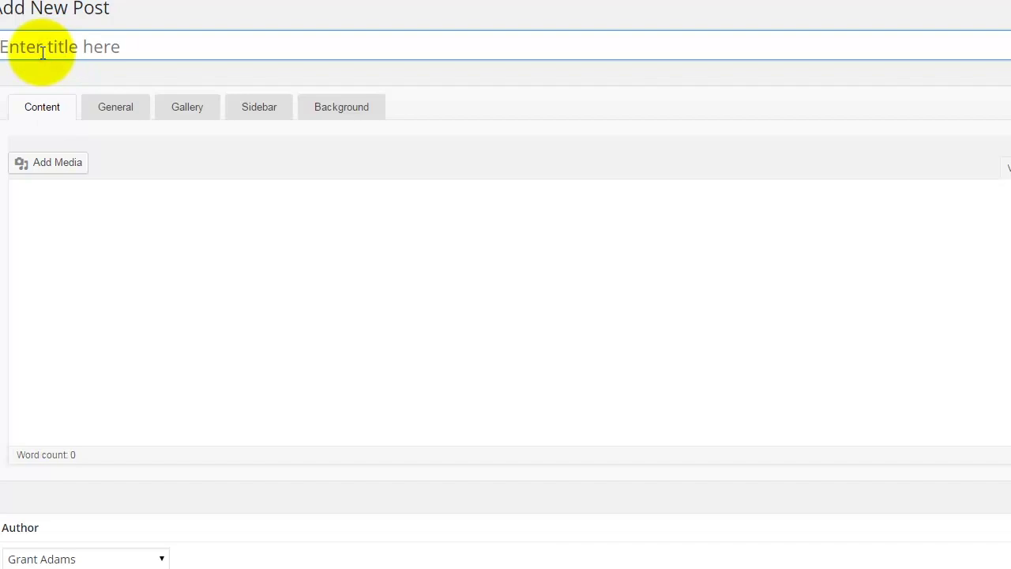
text(Font)
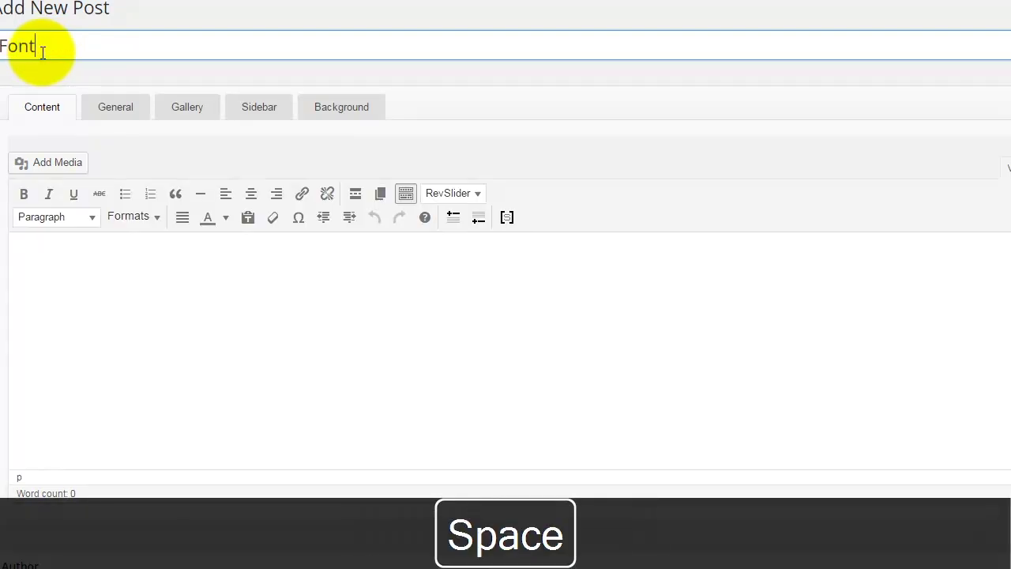
text( - Exerci)
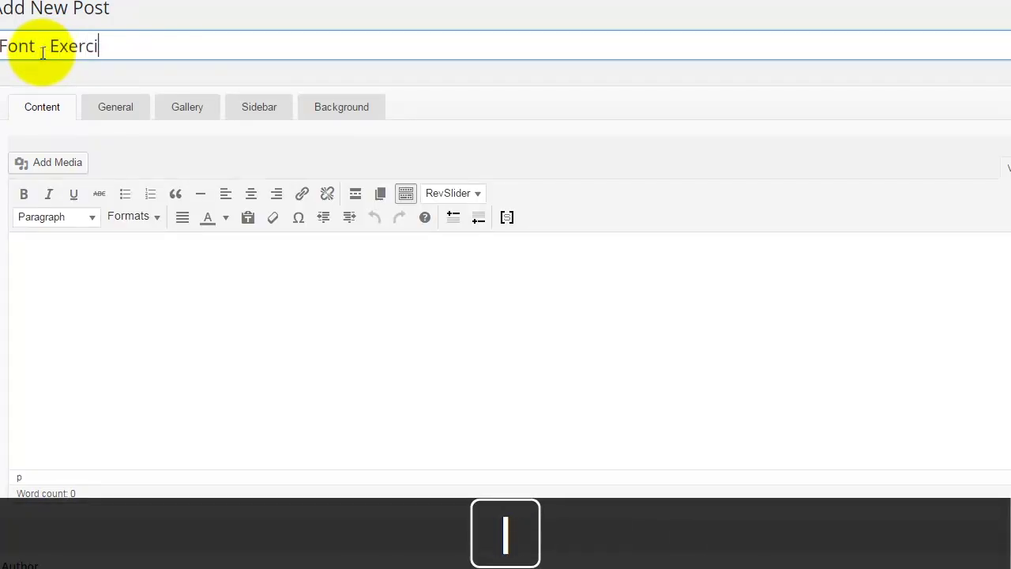
text(se 116)
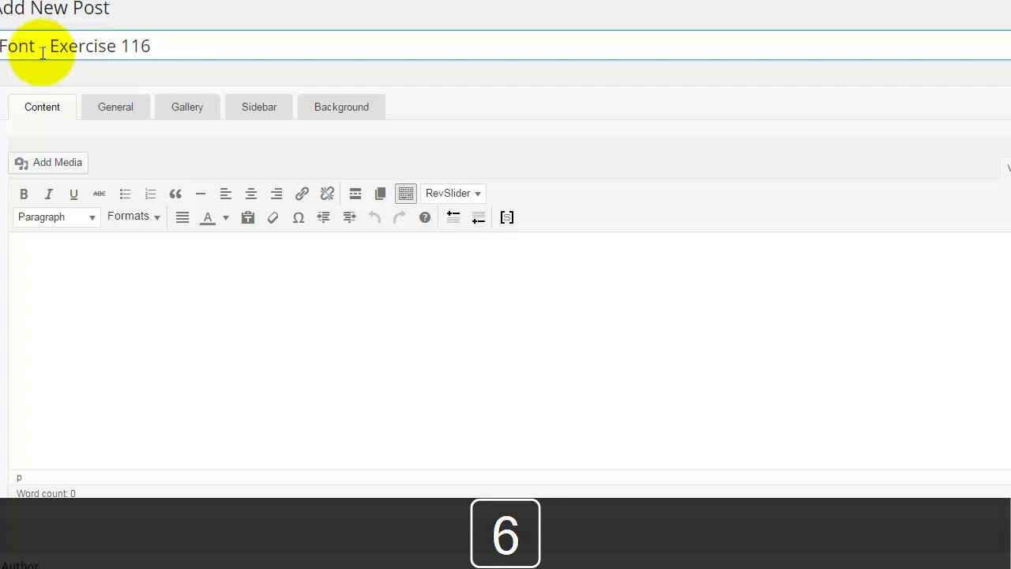
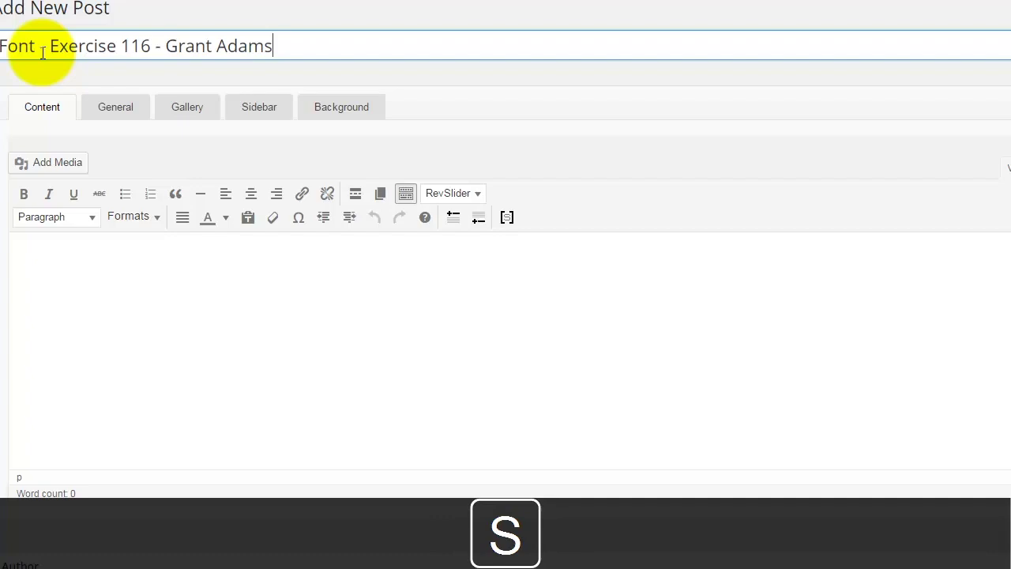
click(230, 323)
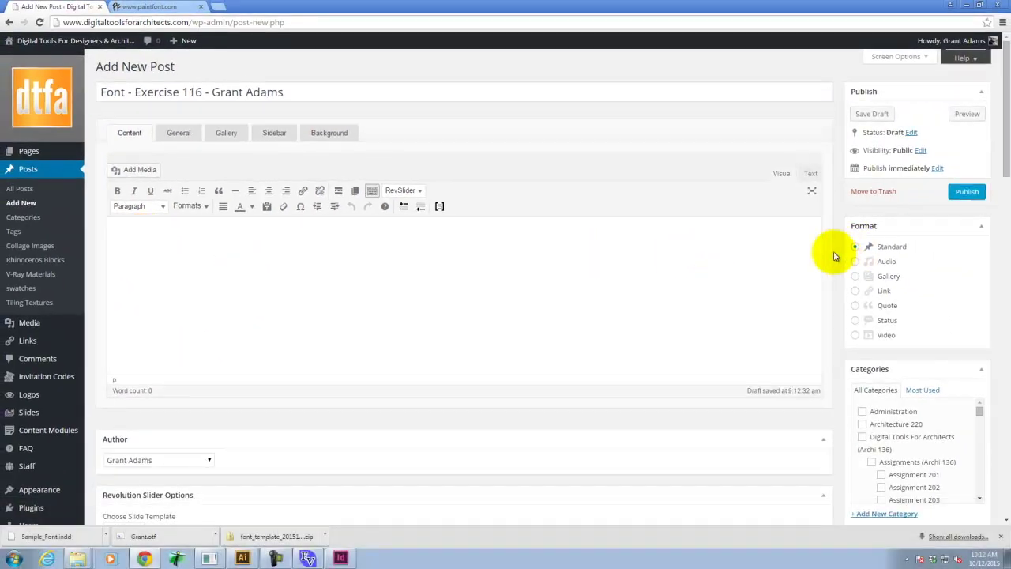
Upload Sample_Font_Grant.jpg from the computer and use it as the post's featured image.
scroll(866, 261, down, 10)
scroll(833, 281, down, 5)
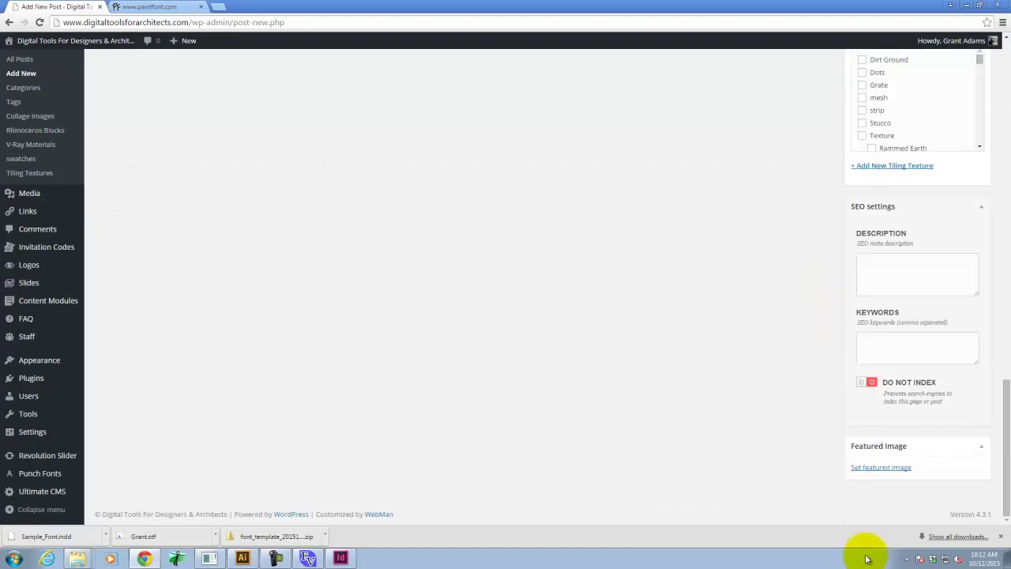
click(875, 468)
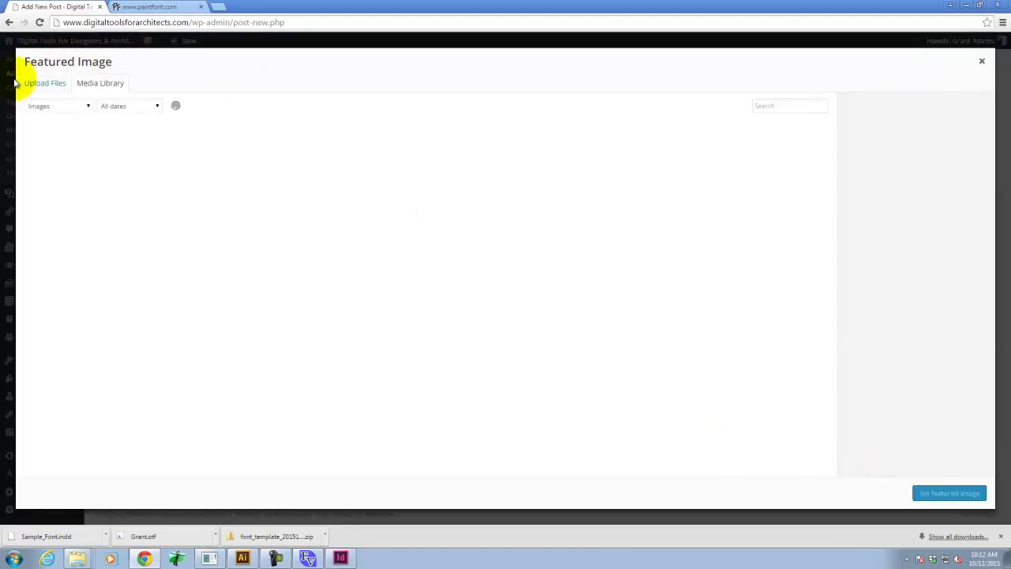
click(27, 82)
click(513, 262)
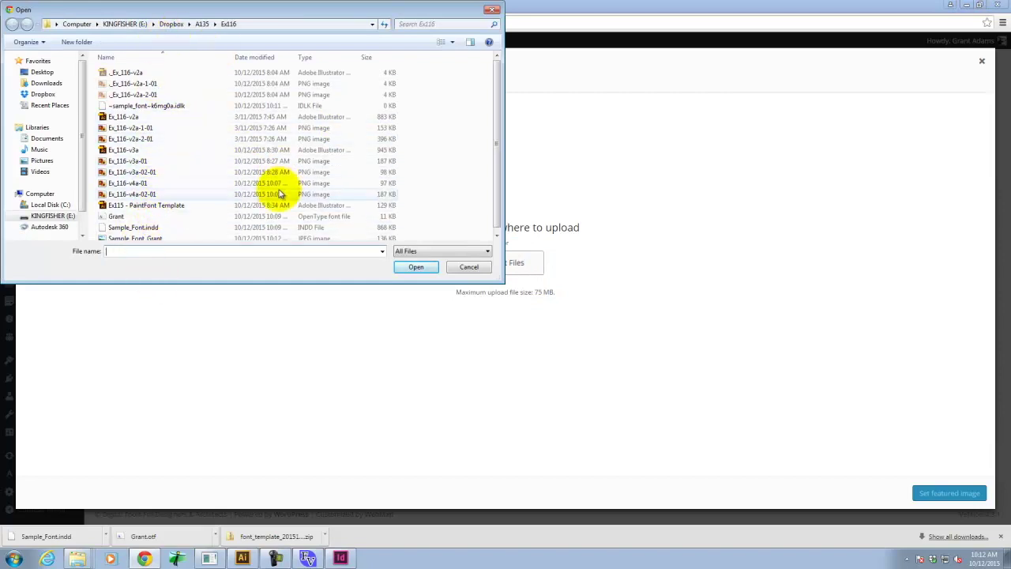
click(150, 238)
click(421, 268)
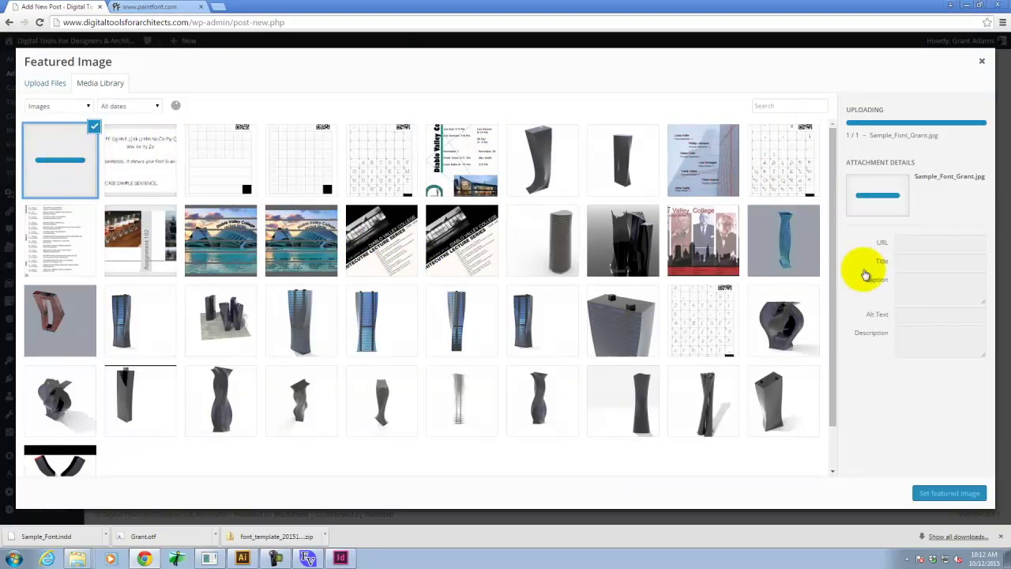
click(954, 495)
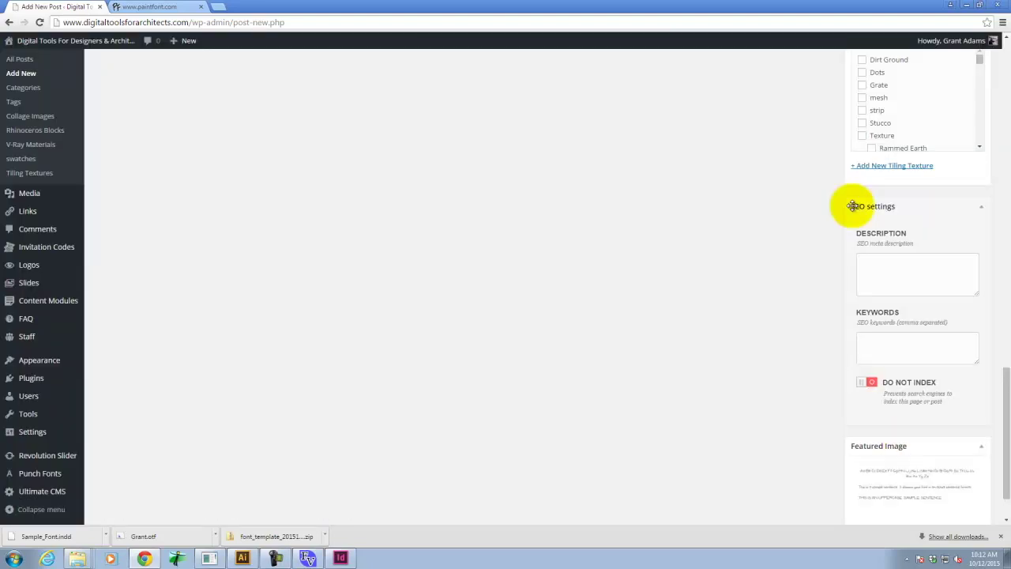
Tick the Exercise 116 checkbox in the Categories box.
scroll(838, 207, up, 8)
scroll(837, 207, up, 4)
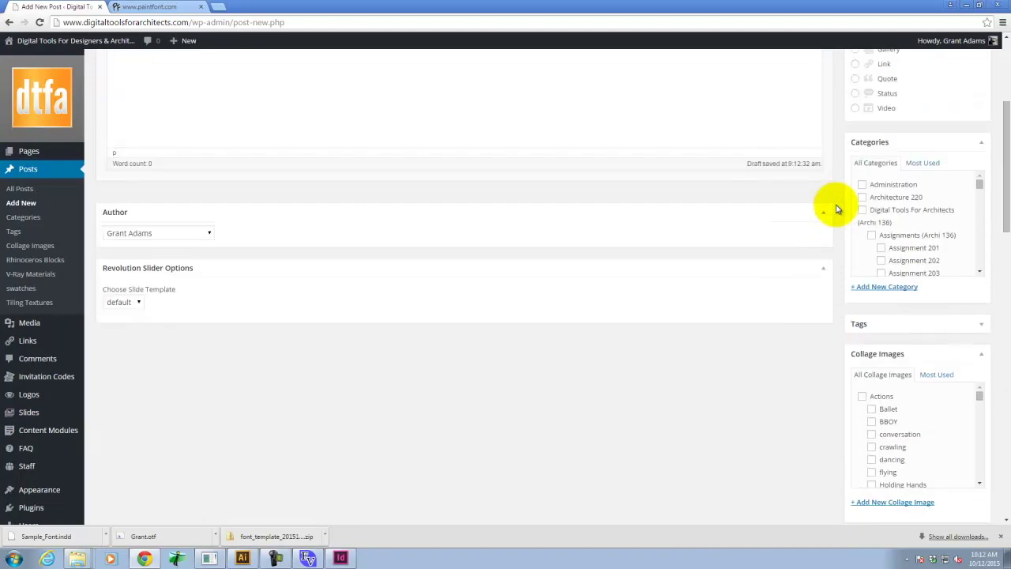
drag(984, 190, 987, 248)
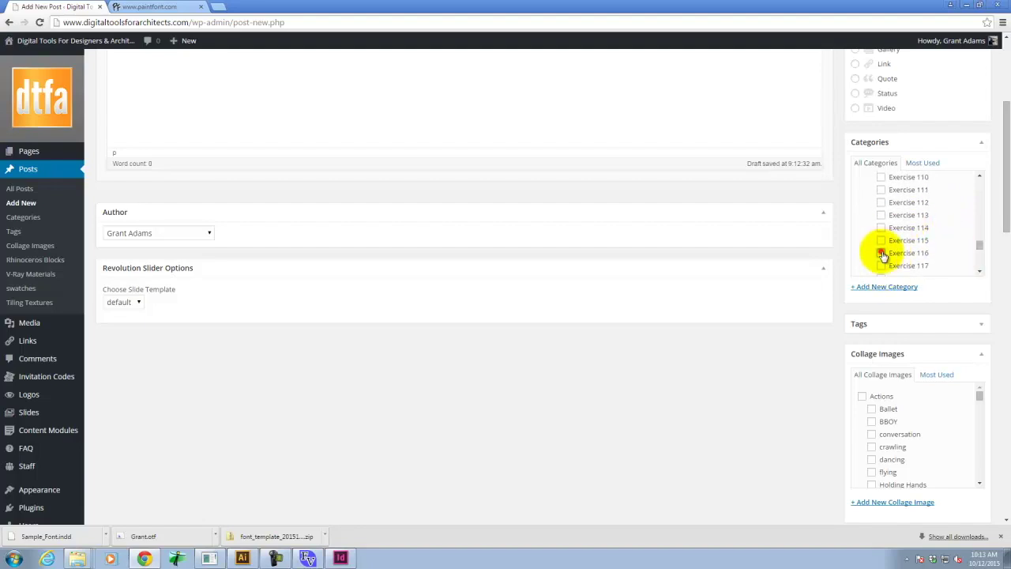
click(883, 254)
scroll(572, 83, up, 3)
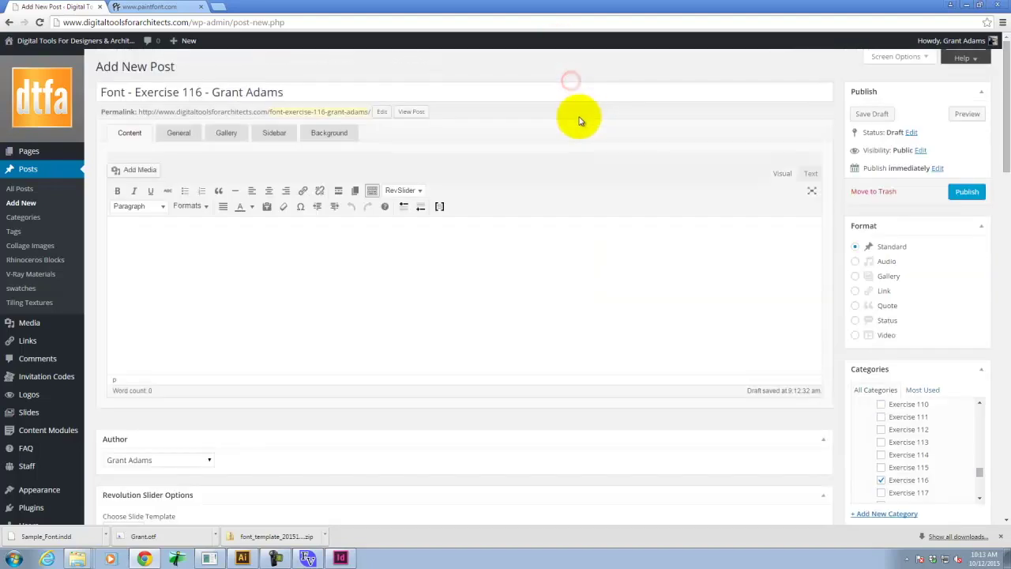
Write 'Download Font:' in the post body and start a bulleted line below it.
click(109, 246)
text(Downloa)
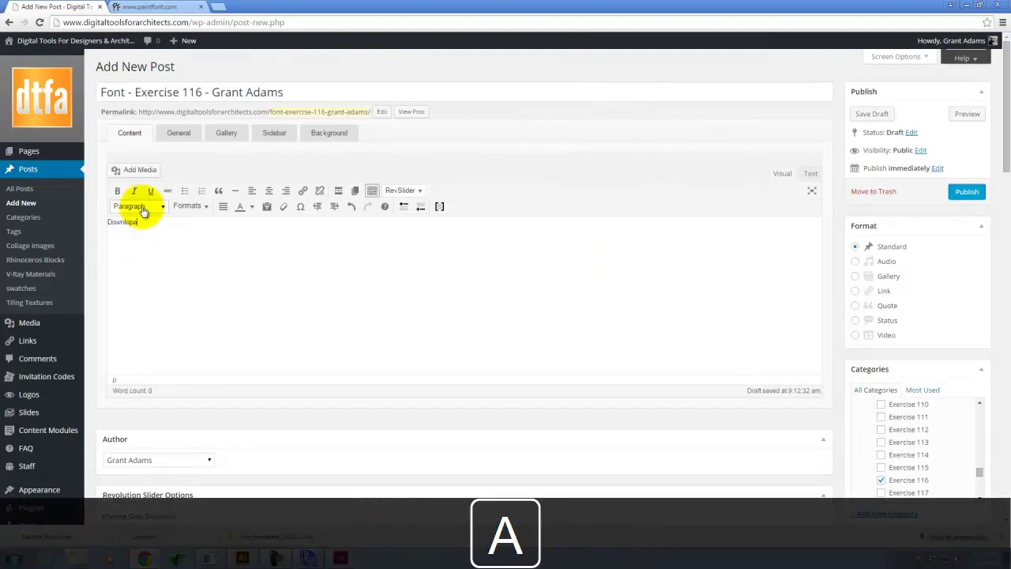
key(BackSpace)
text(ad F)
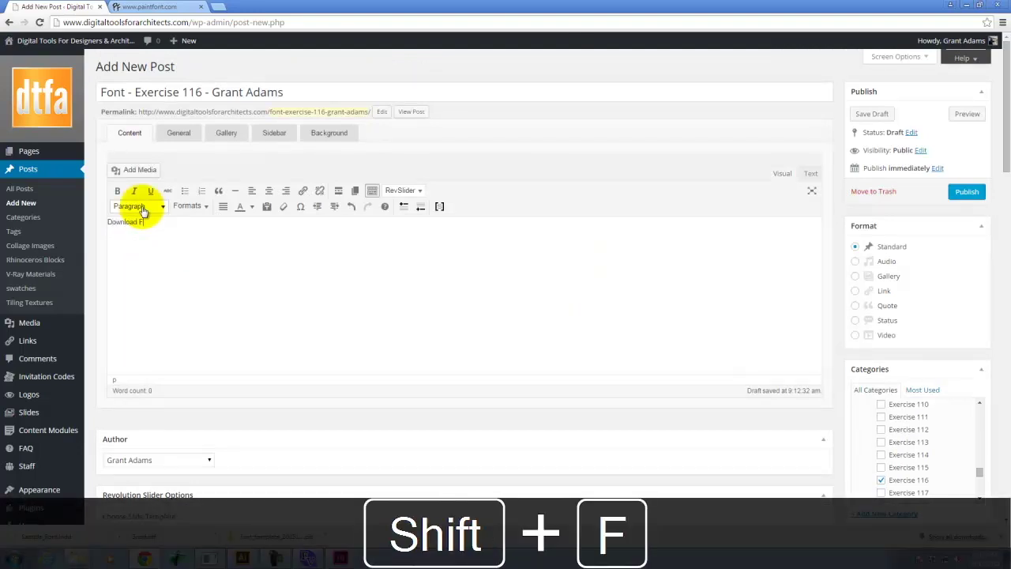
text(ont:)
key(Return)
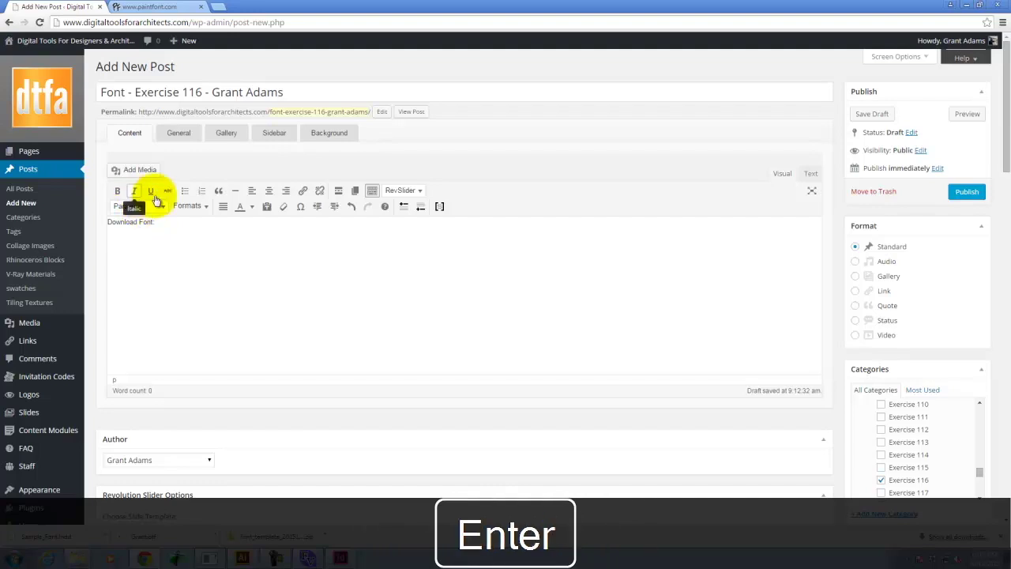
click(185, 191)
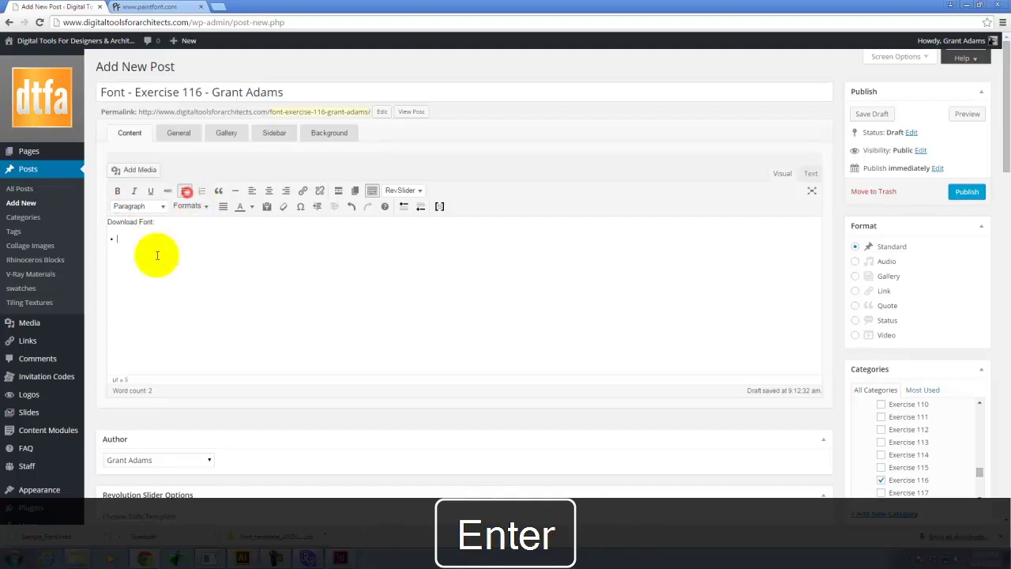
Upload Grant.otf to the media library and insert its link into the post.
click(136, 171)
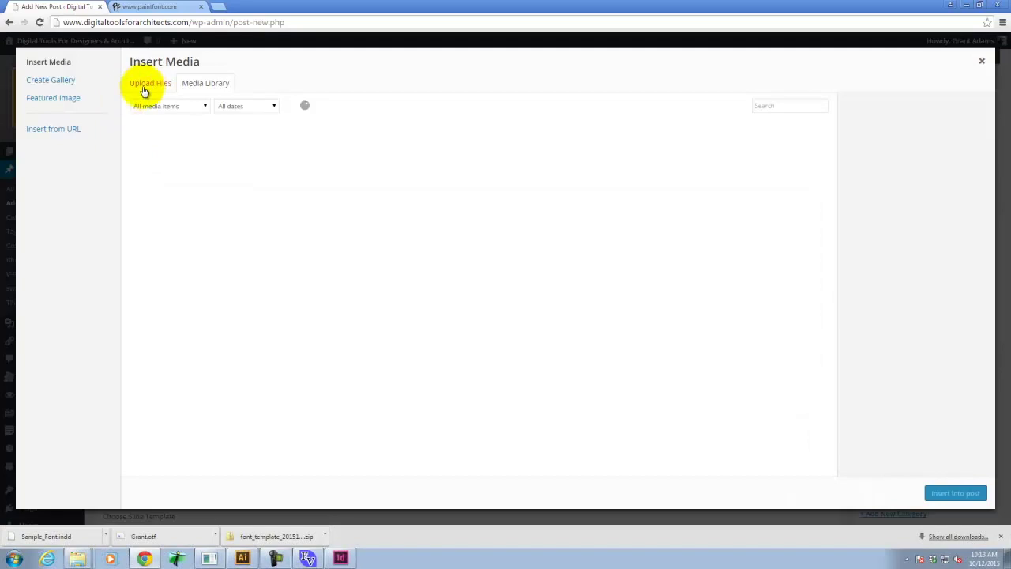
click(145, 85)
click(556, 269)
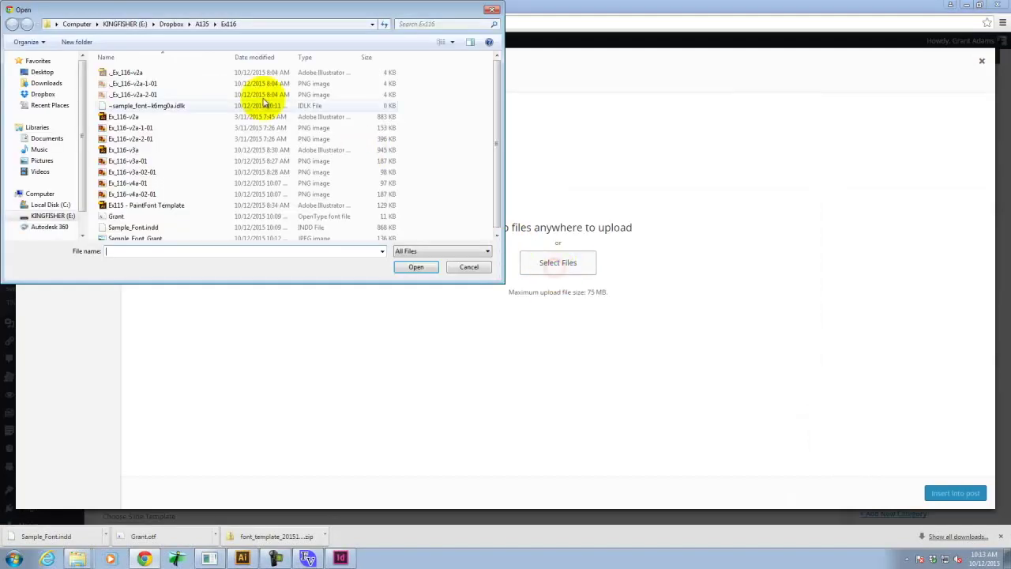
click(117, 217)
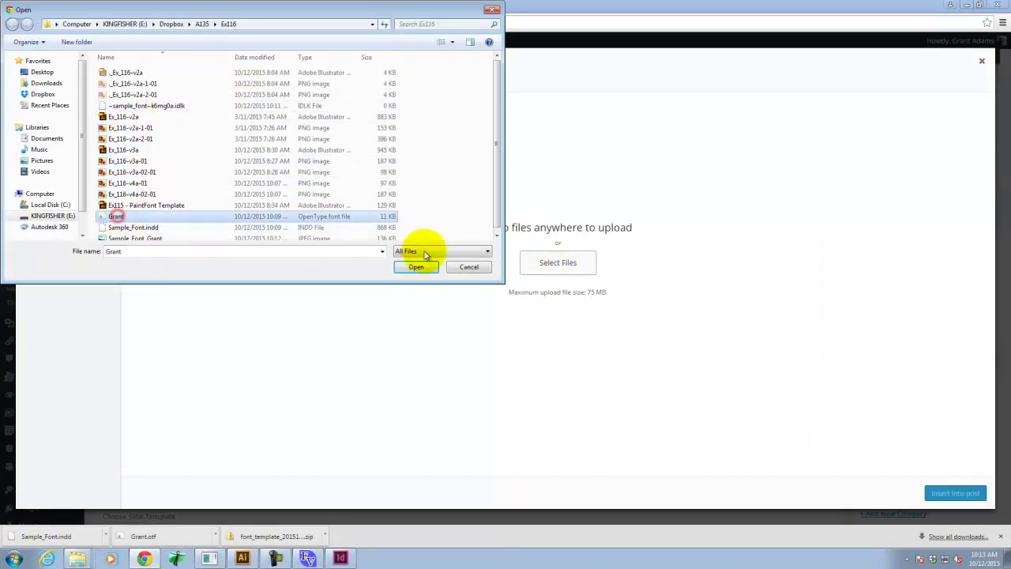
click(417, 266)
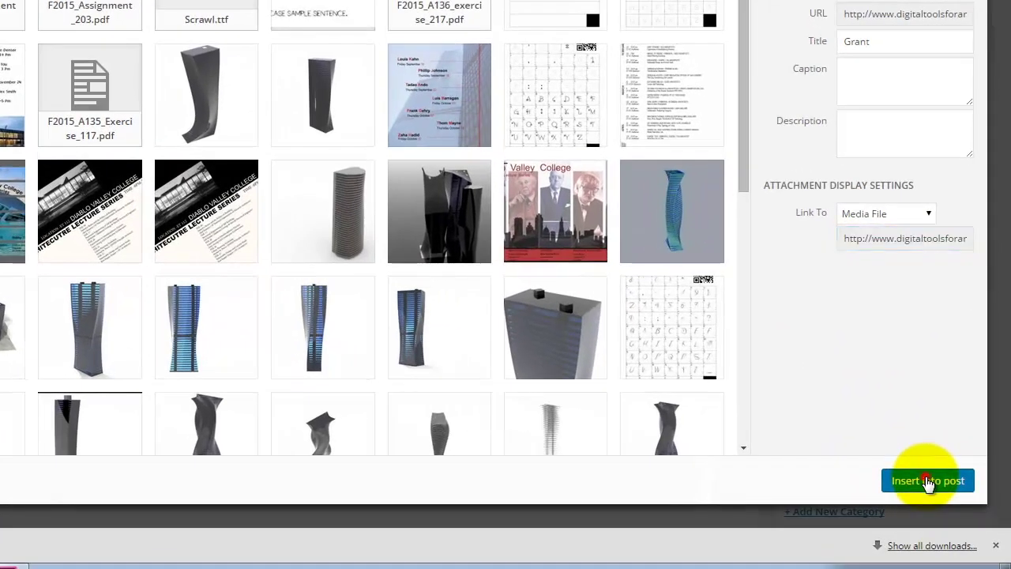
click(954, 492)
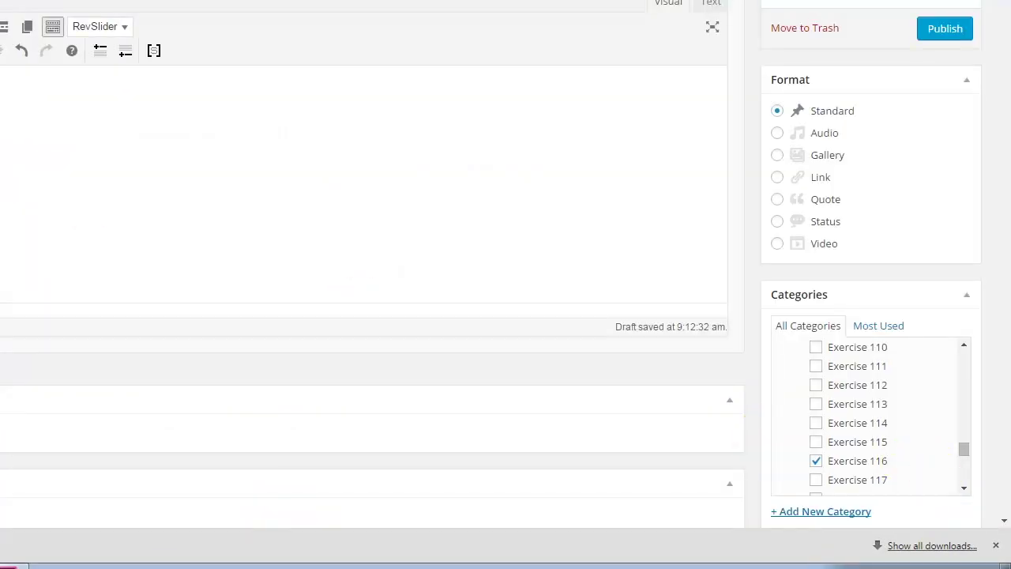
Publish the 'Font - Exercise 116' post.
click(946, 29)
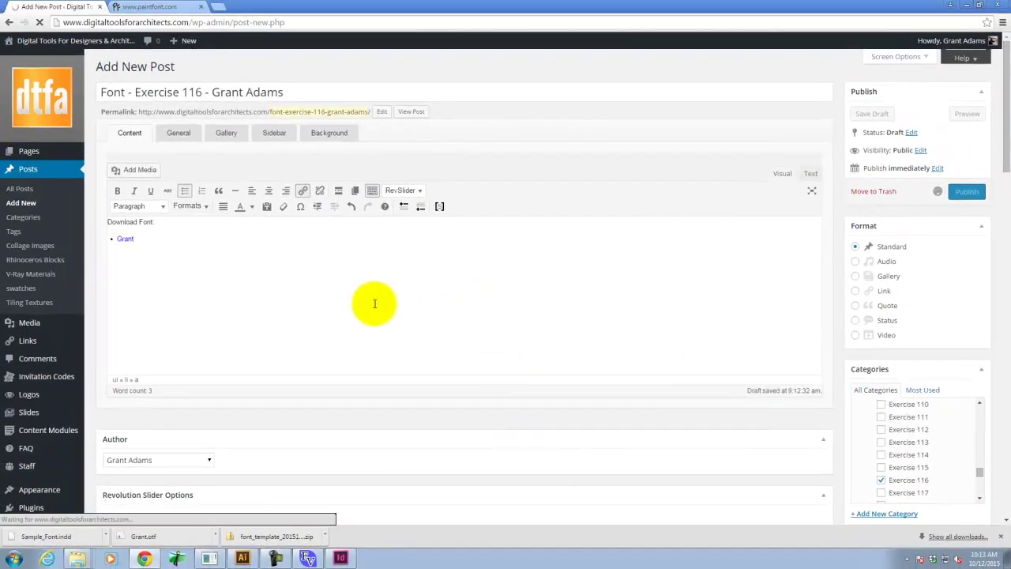
click(339, 558)
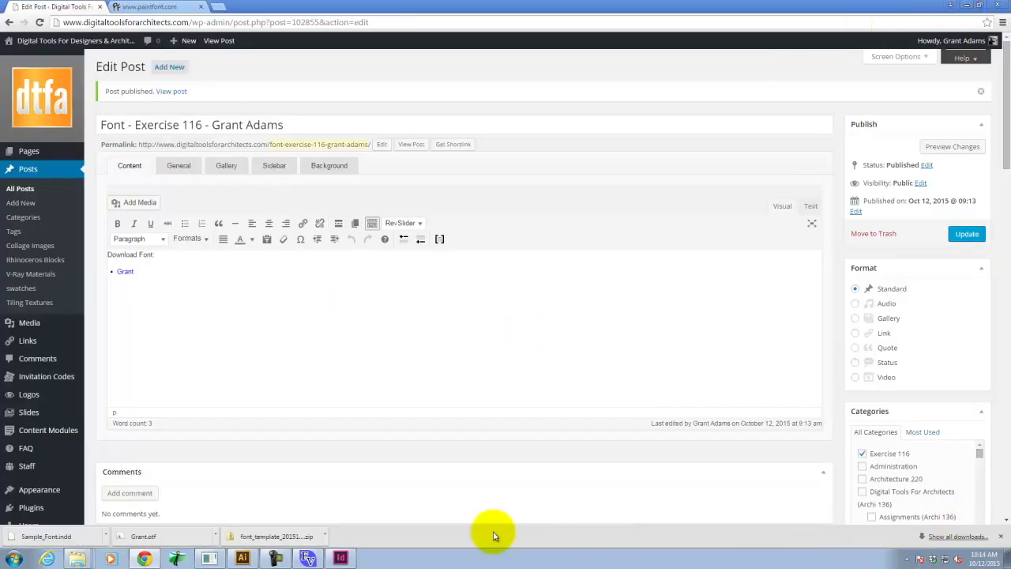
click(275, 559)
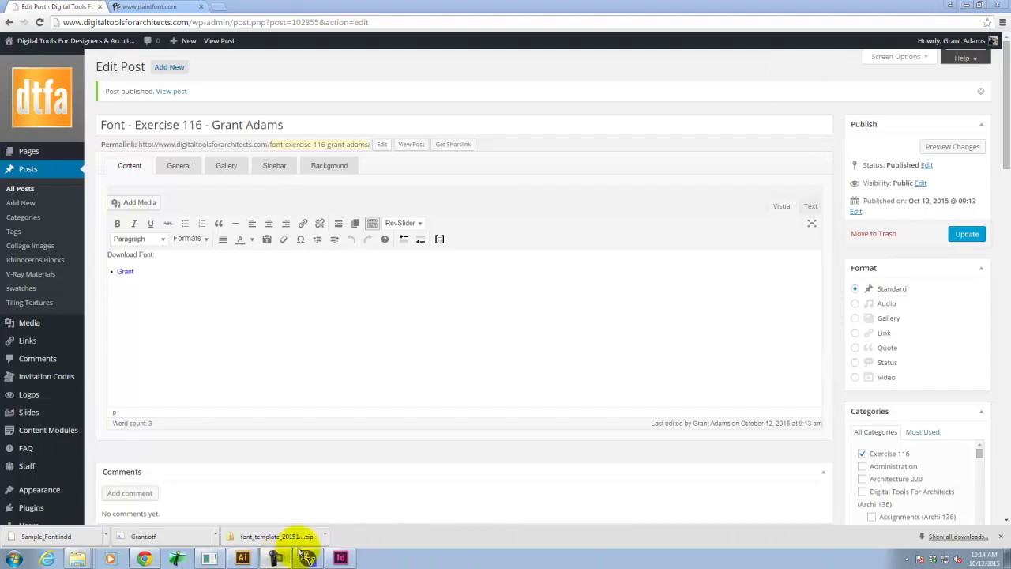
Open the live course site in a new browser tab from the admin bar.
click(176, 5)
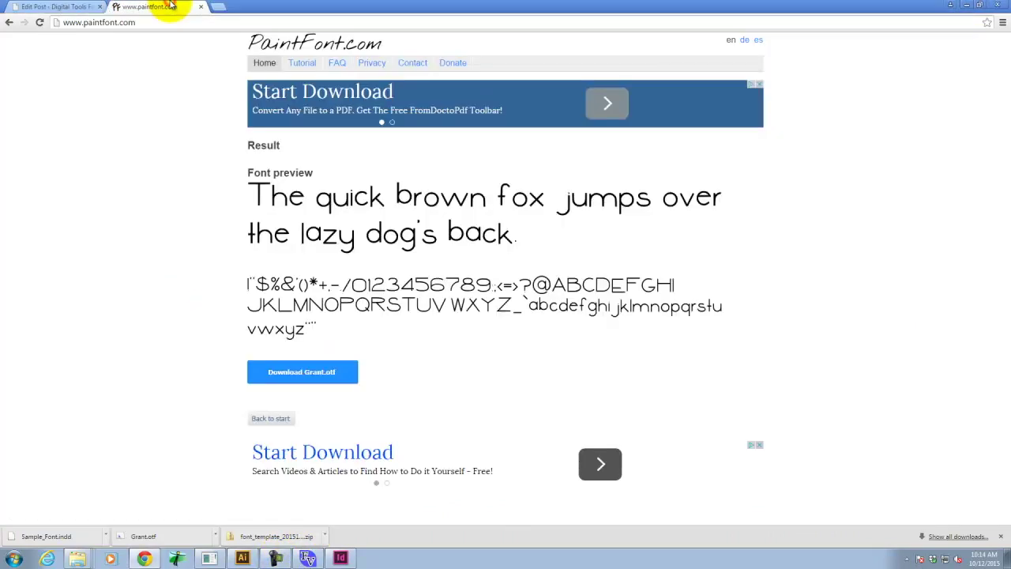
click(45, 8)
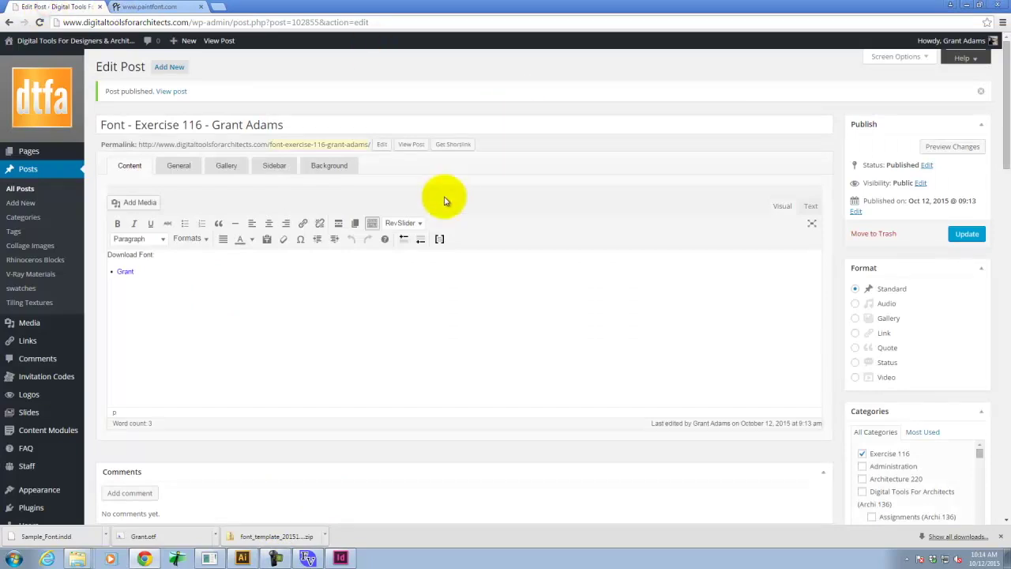
mouse_move(66, 42)
right_click(25, 62)
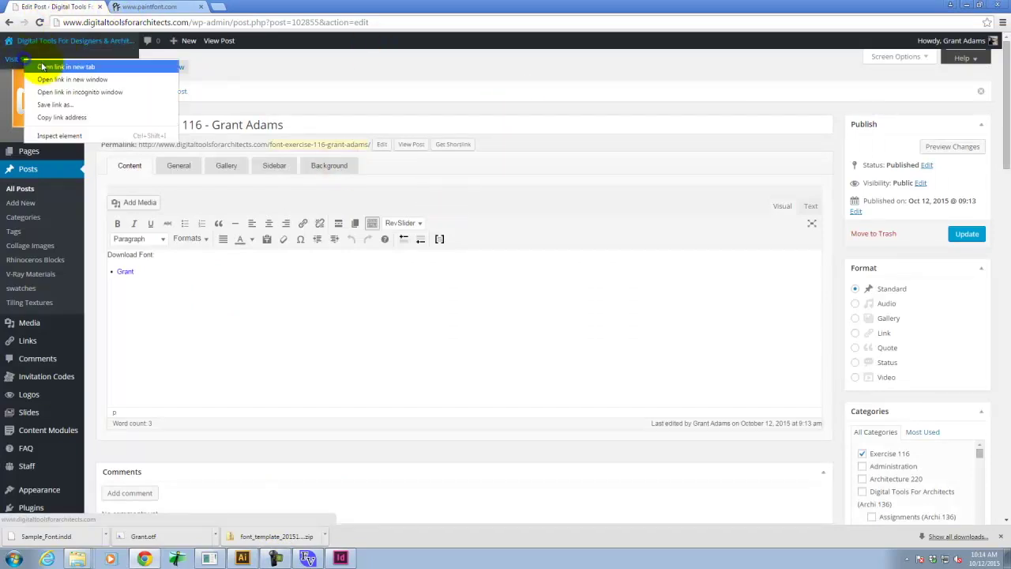
click(47, 67)
click(128, 8)
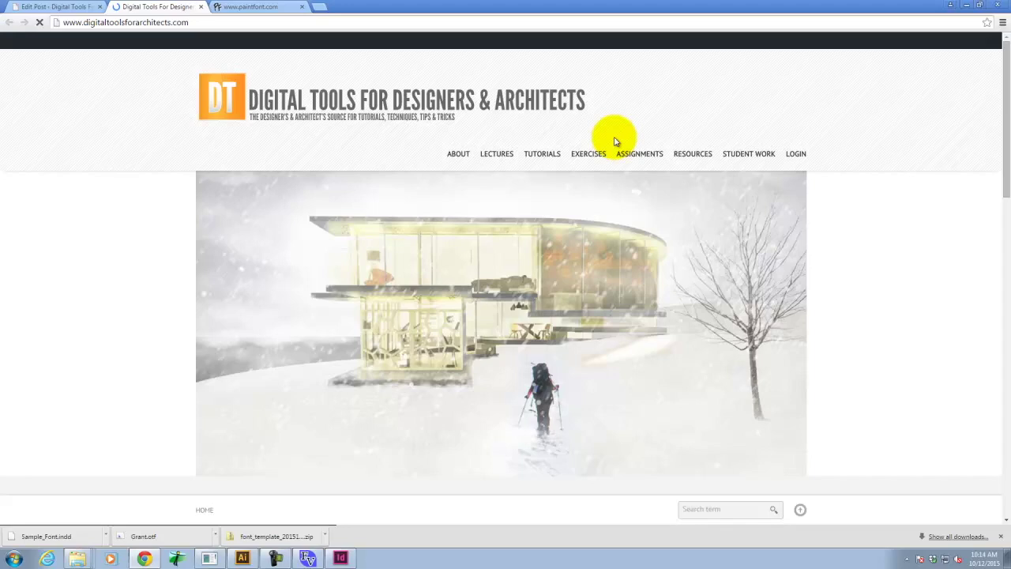
Open the Digital Life 0.15 [AMP Font Viewer] tutorial and follow its download page link.
mouse_move(550, 156)
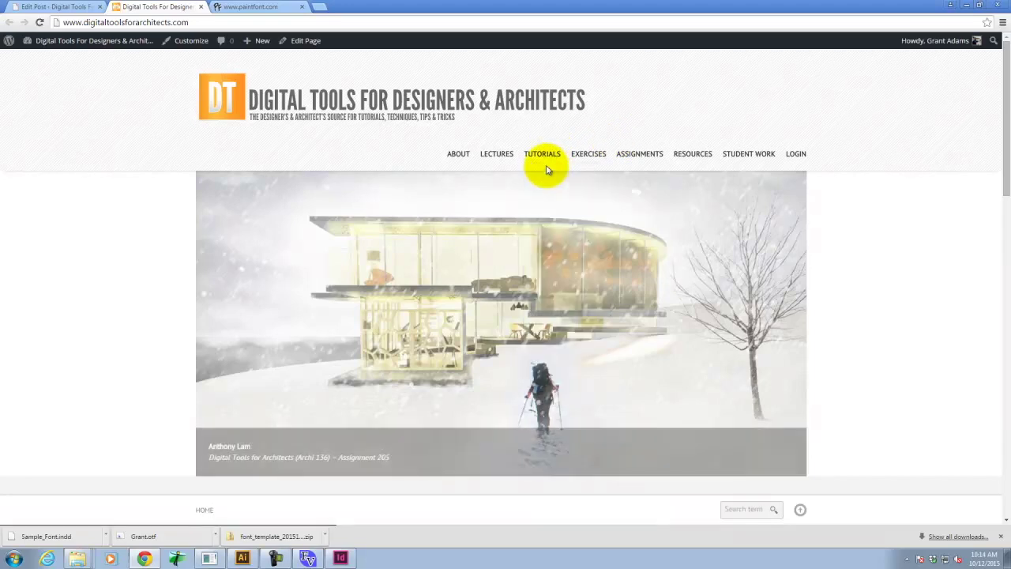
mouse_move(516, 175)
scroll(462, 347, down, 2)
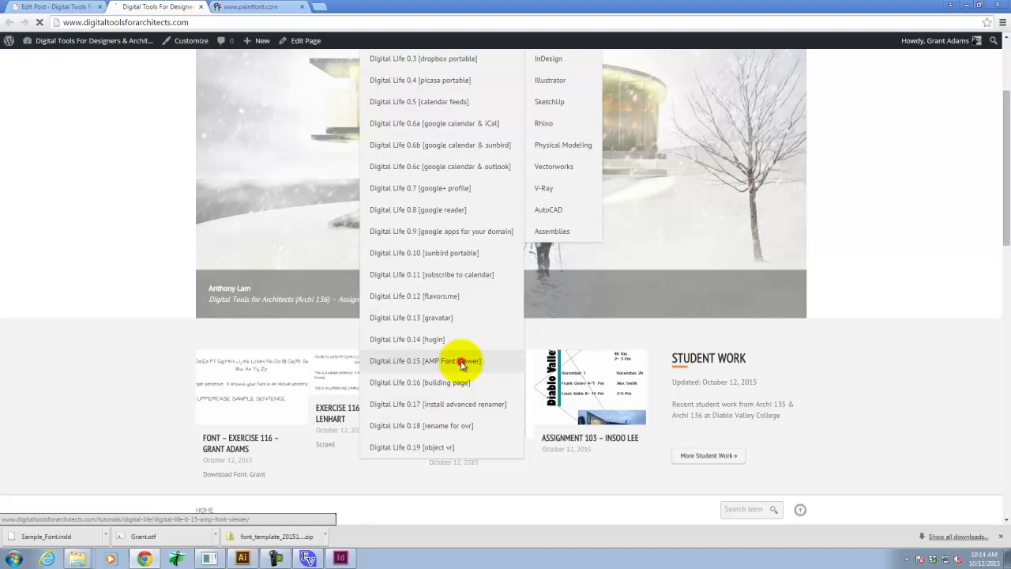
click(463, 362)
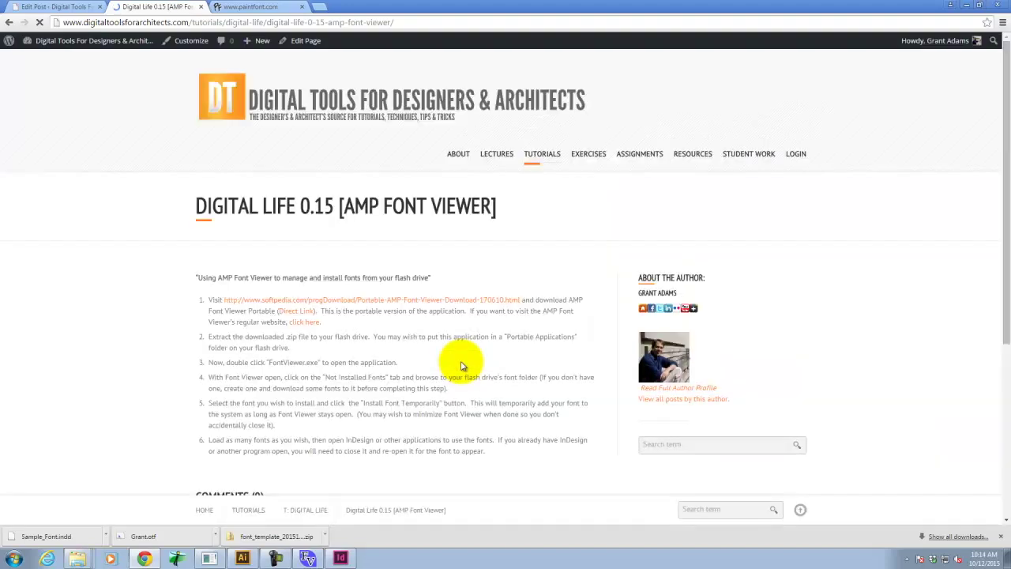
scroll(487, 271, down, 1)
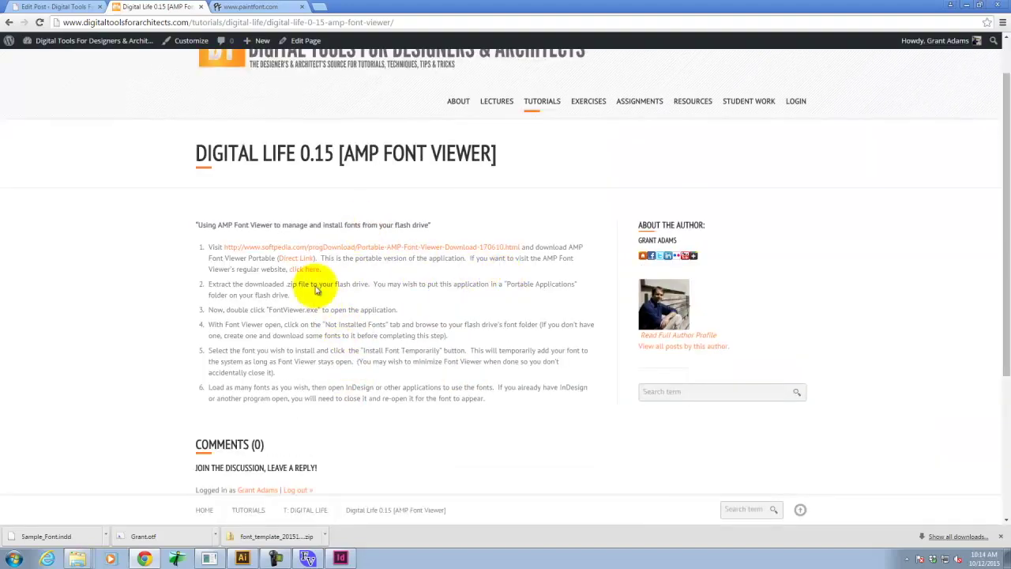
click(299, 260)
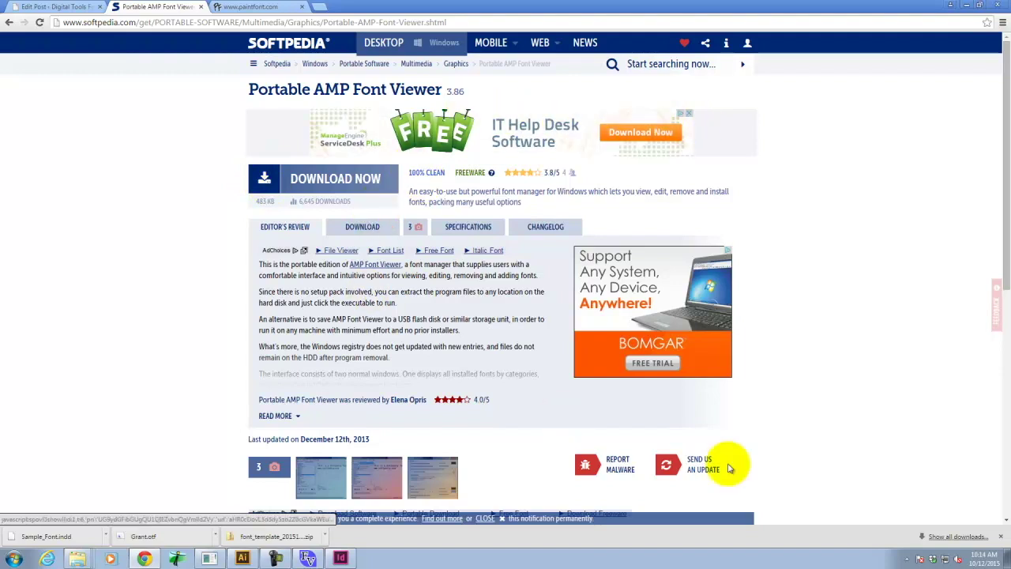
Download Portable AMP Font Viewer from Softpedia via the Softpedia Secure Download (US) mirror.
click(269, 178)
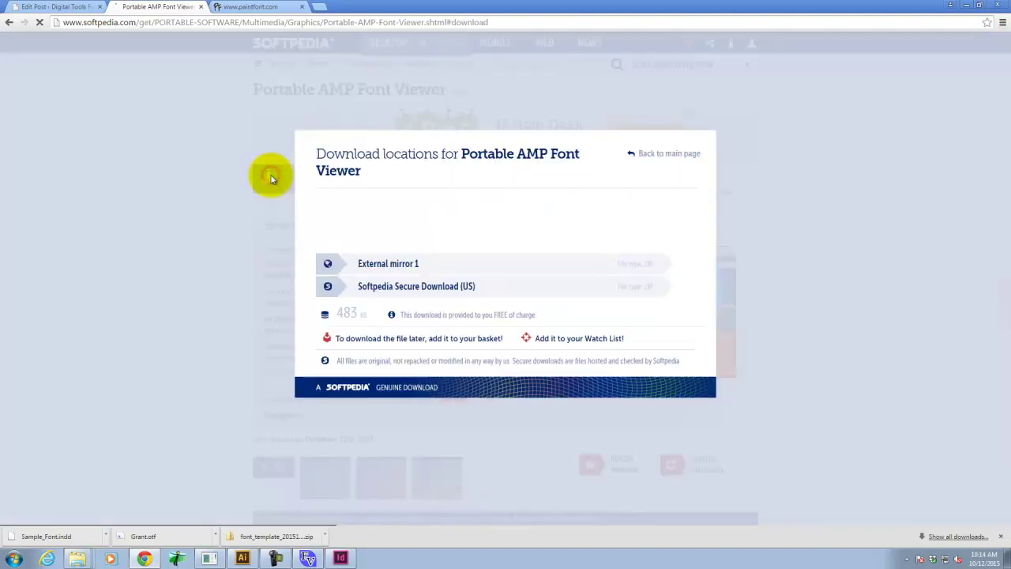
click(397, 286)
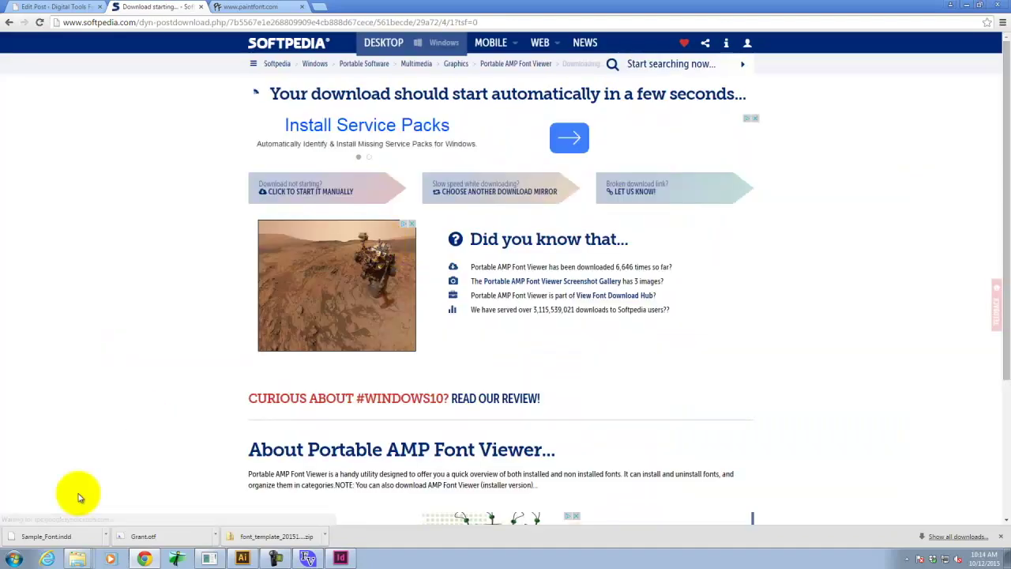